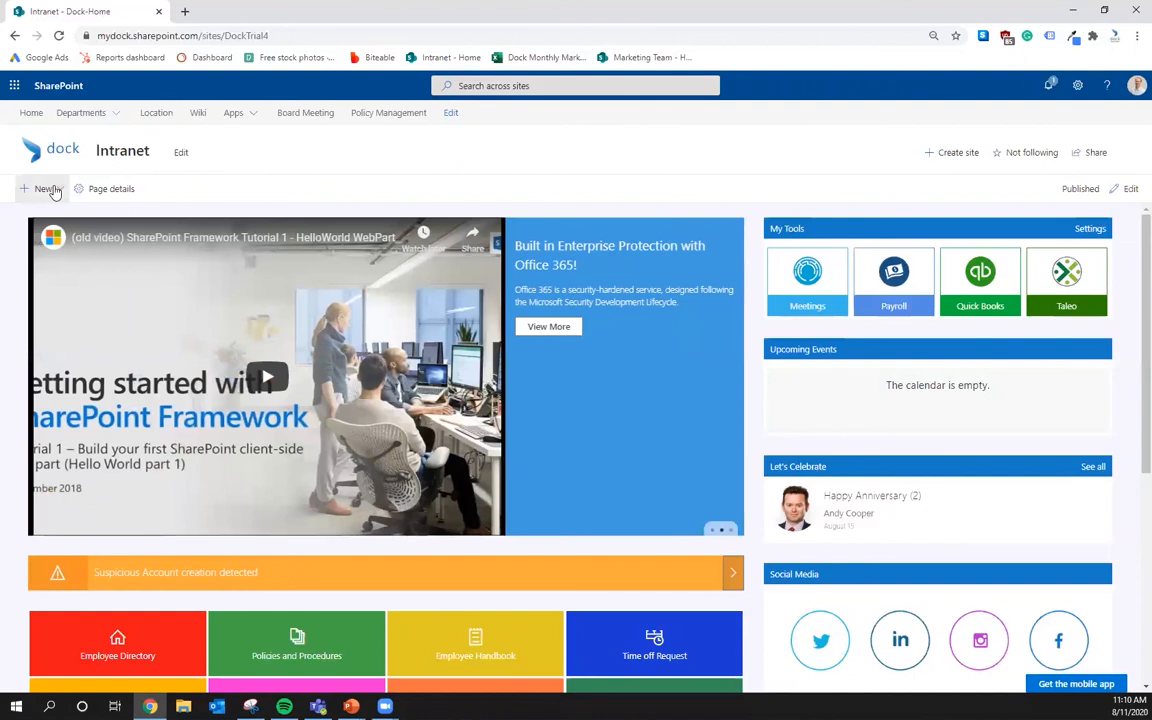
Create a new page from the Blank template and title it 'Webinar Demo Page'.
click(48, 189)
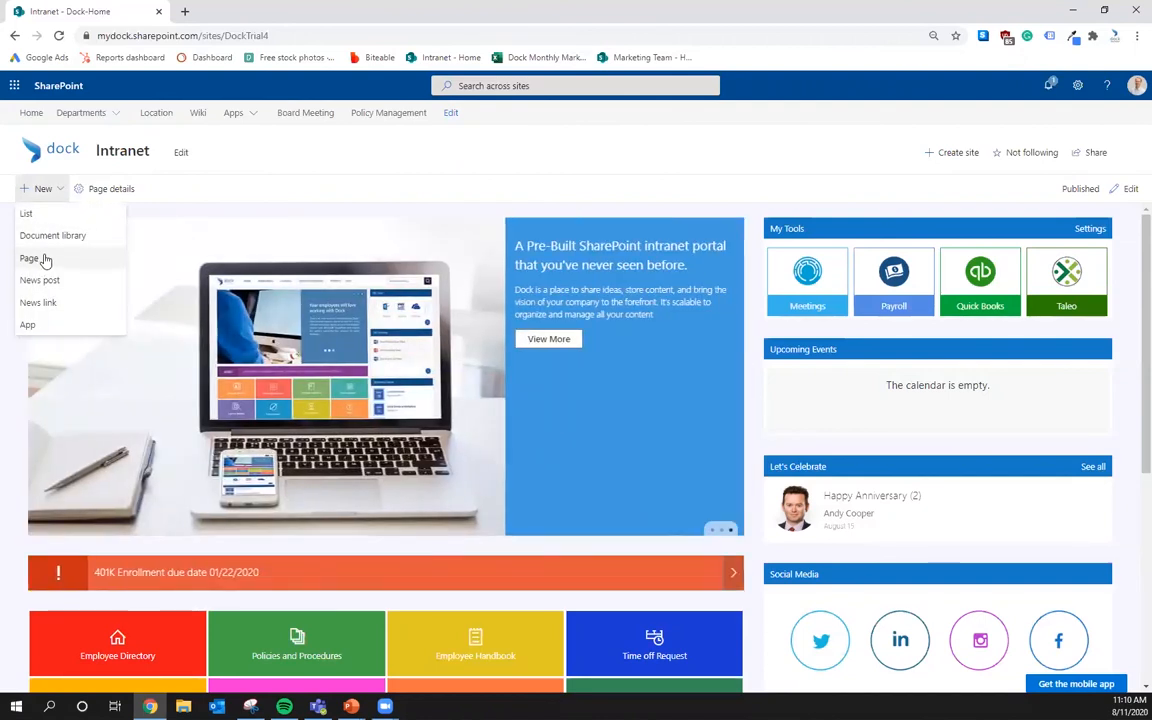
click(30, 258)
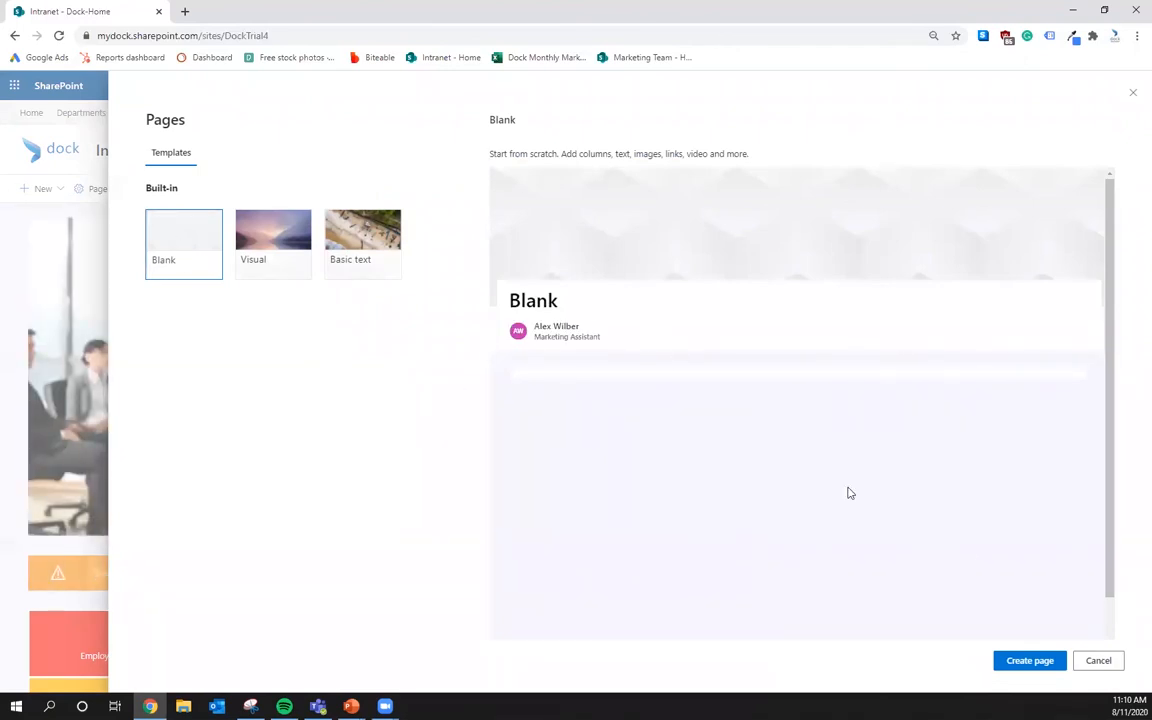
click(1027, 661)
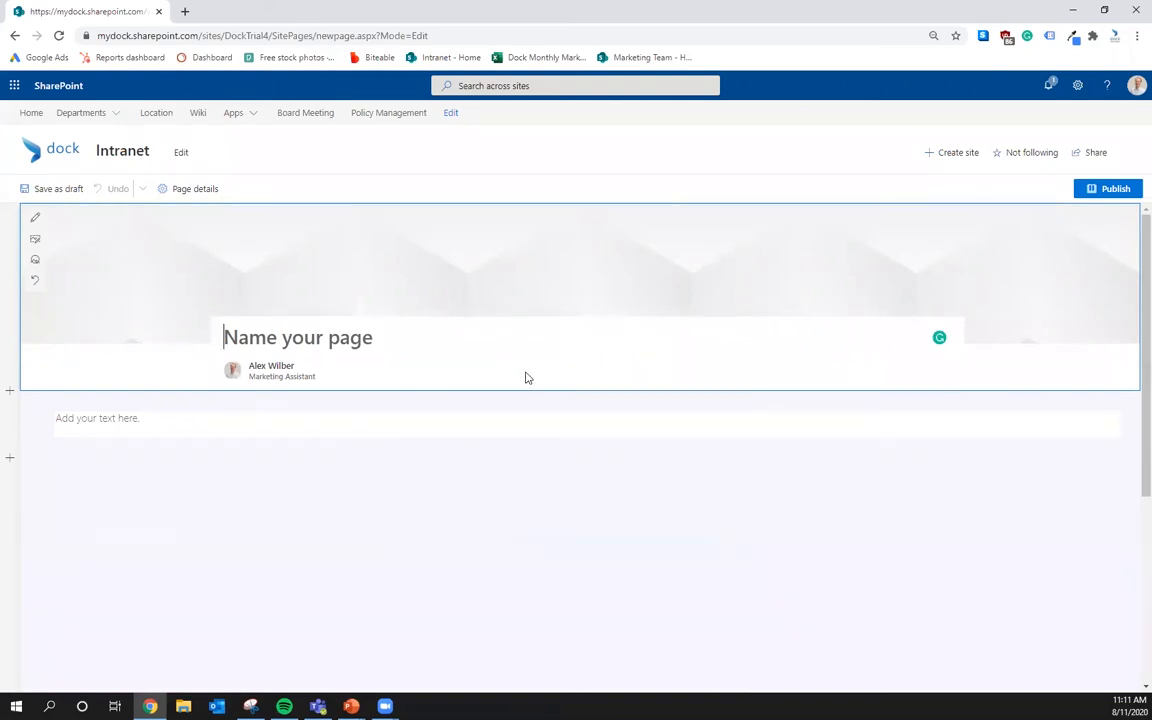
text(WEbinar)
key(BackSpace)
key(BackSpace)
key(BackSpace)
key(BackSpace)
key(BackSpace)
key(BackSpace)
key(BackSpace)
text(ebinar )
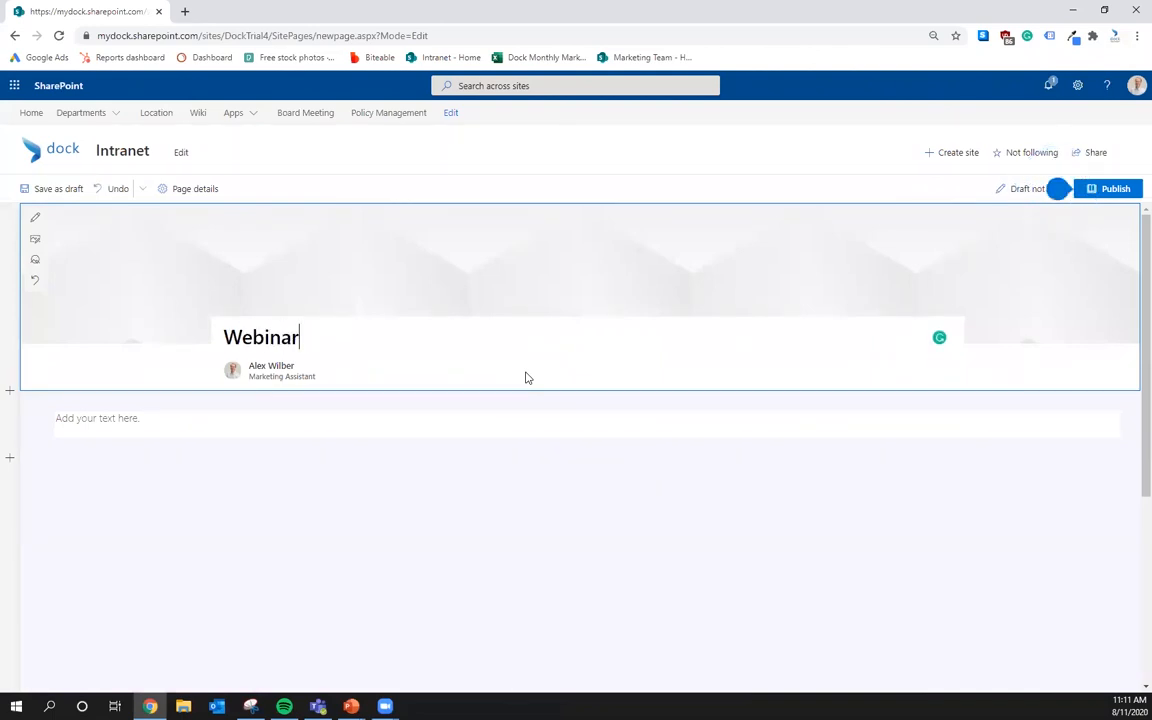
text(Demo Page)
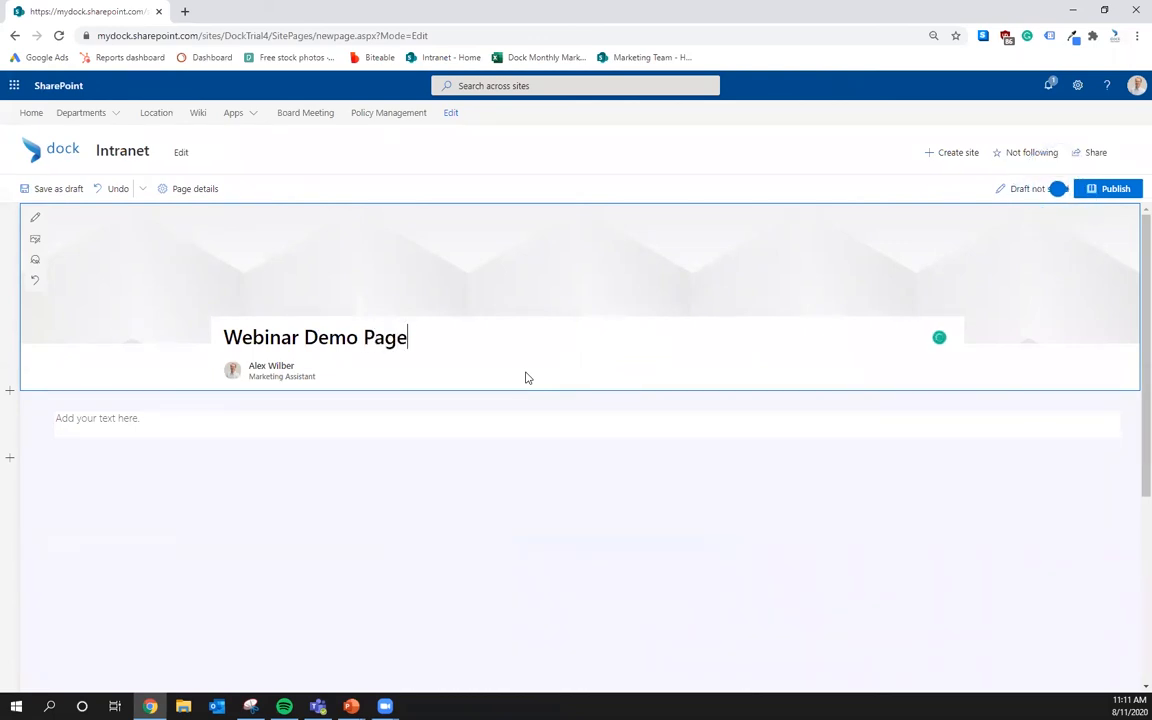
Finish the title and bring up the web part picker in the first column.
click(321, 517)
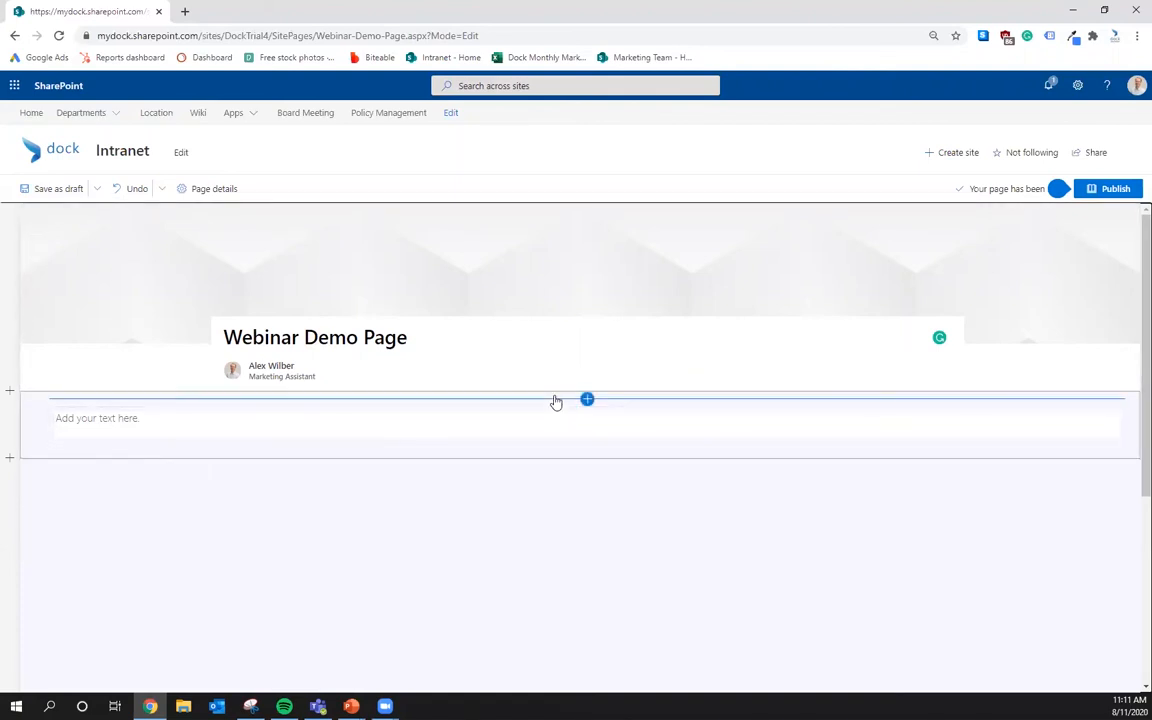
mouse_move(586, 400)
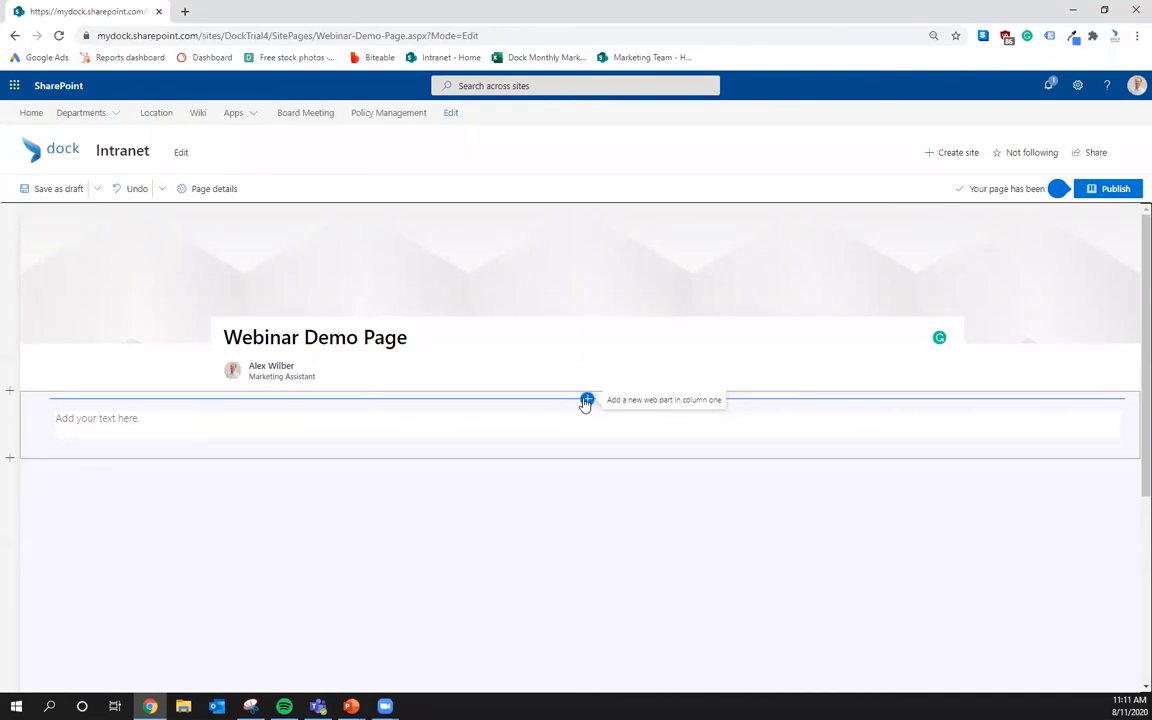
click(586, 401)
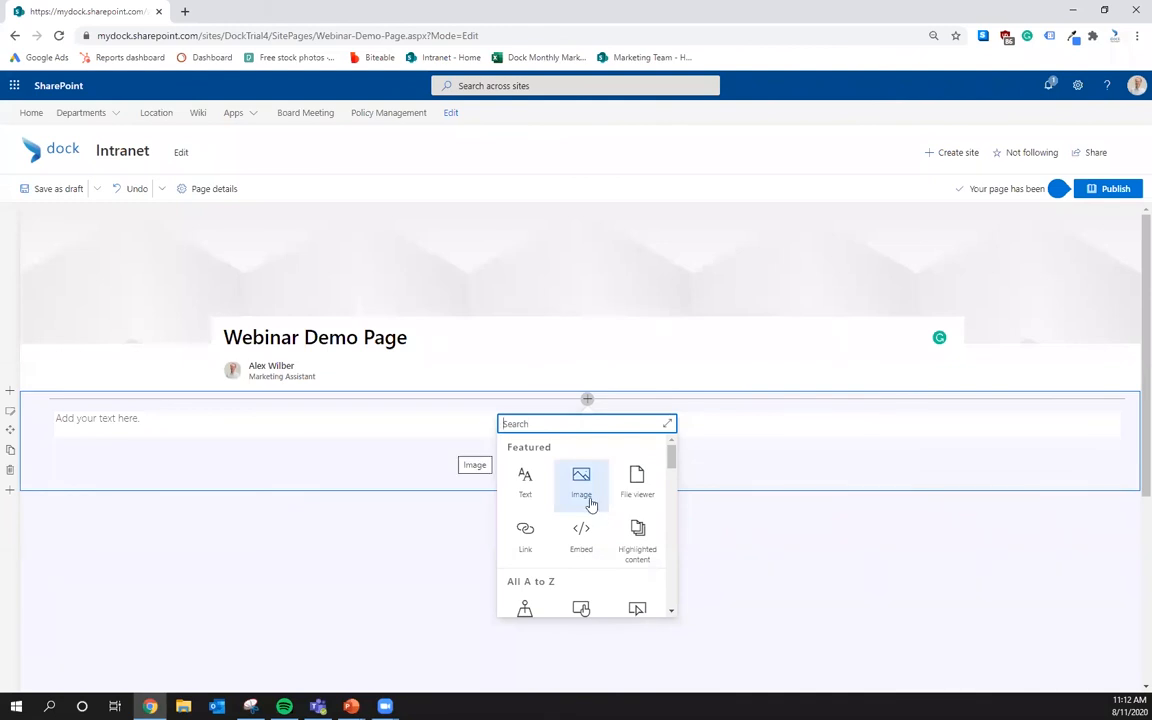
Add a Highlighted content web part (most recent documents) and show its settings pane.
click(636, 538)
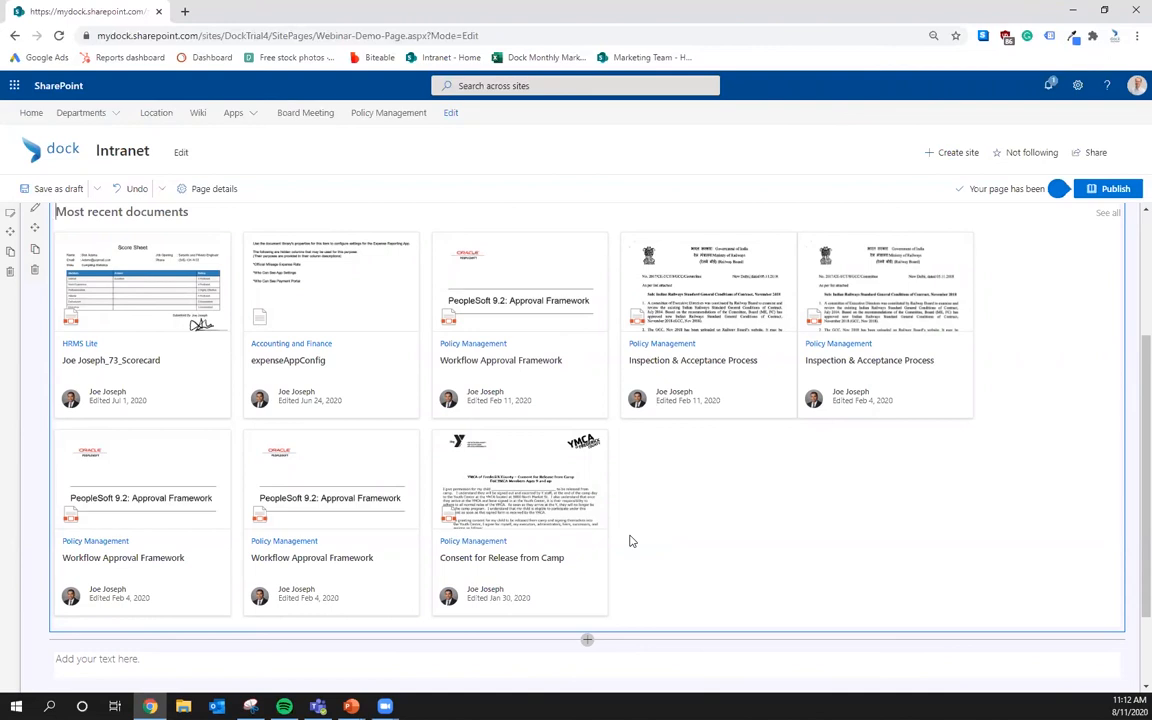
scroll(368, 458, up, 1)
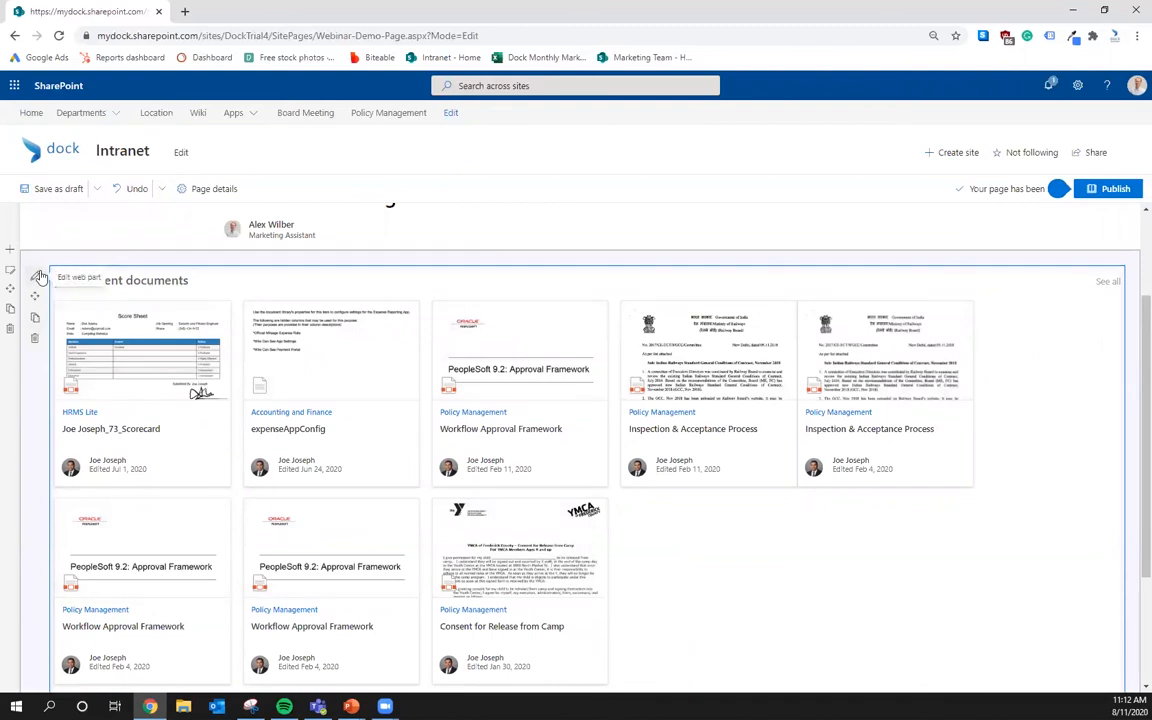
click(37, 276)
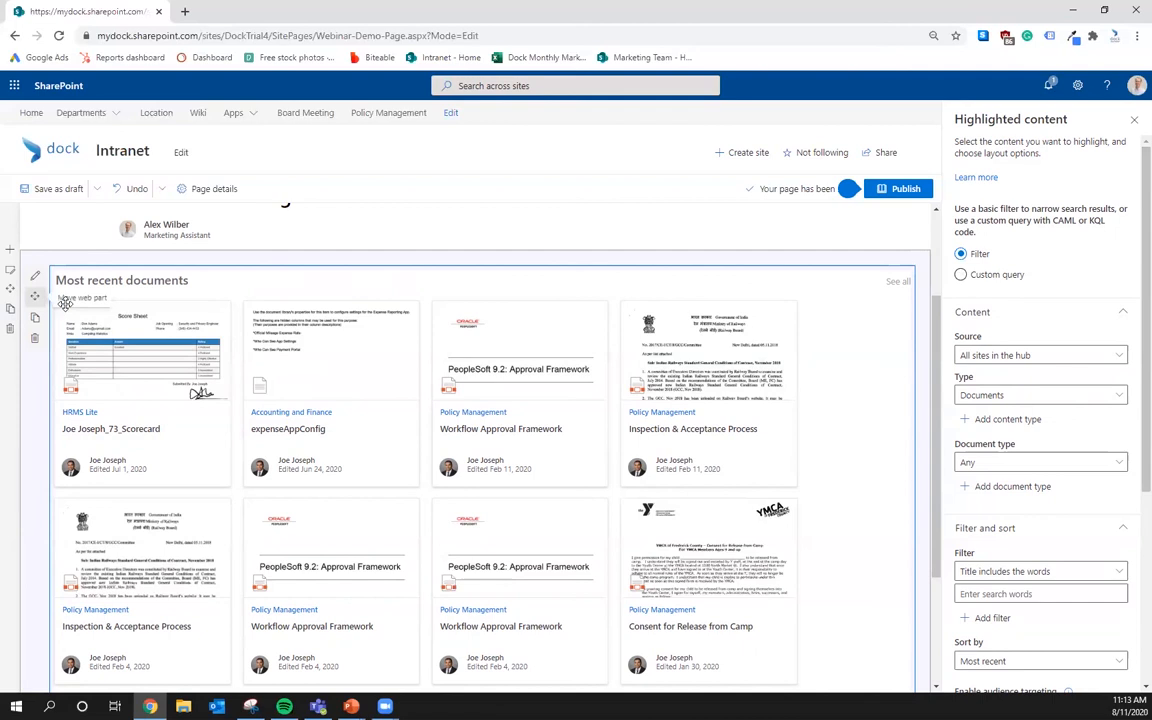
Move the Highlighted content web part below the title and duplicate it.
drag(33, 295, 540, 362)
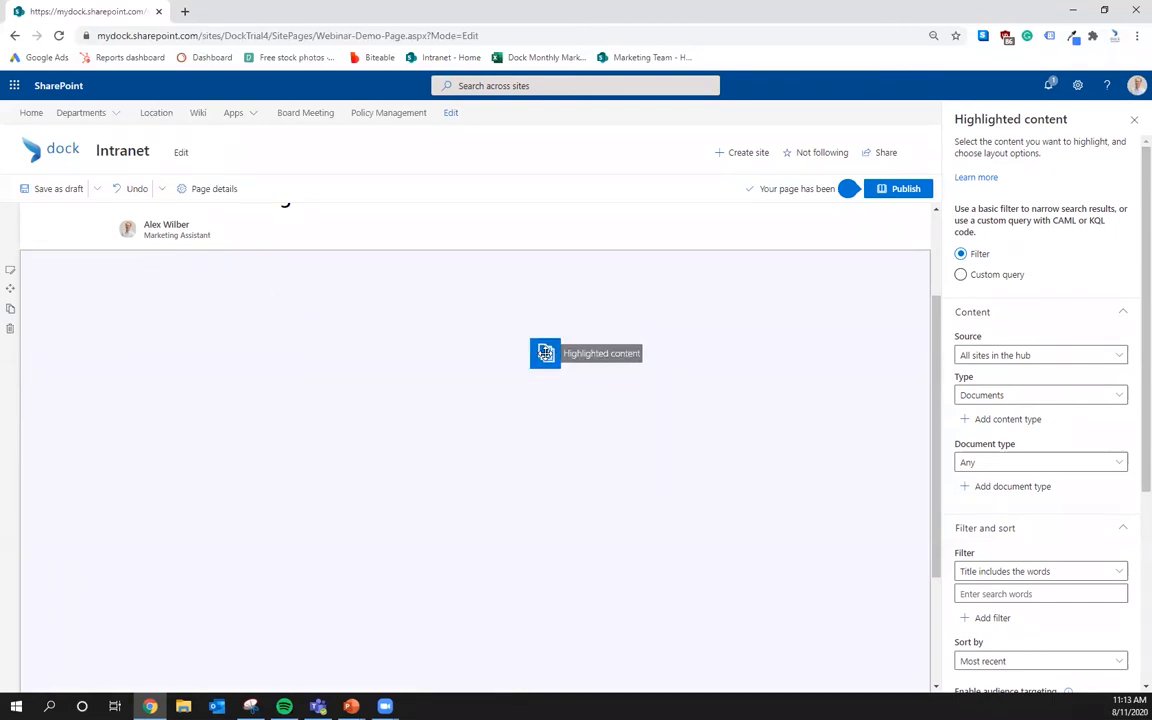
drag(540, 362, 546, 439)
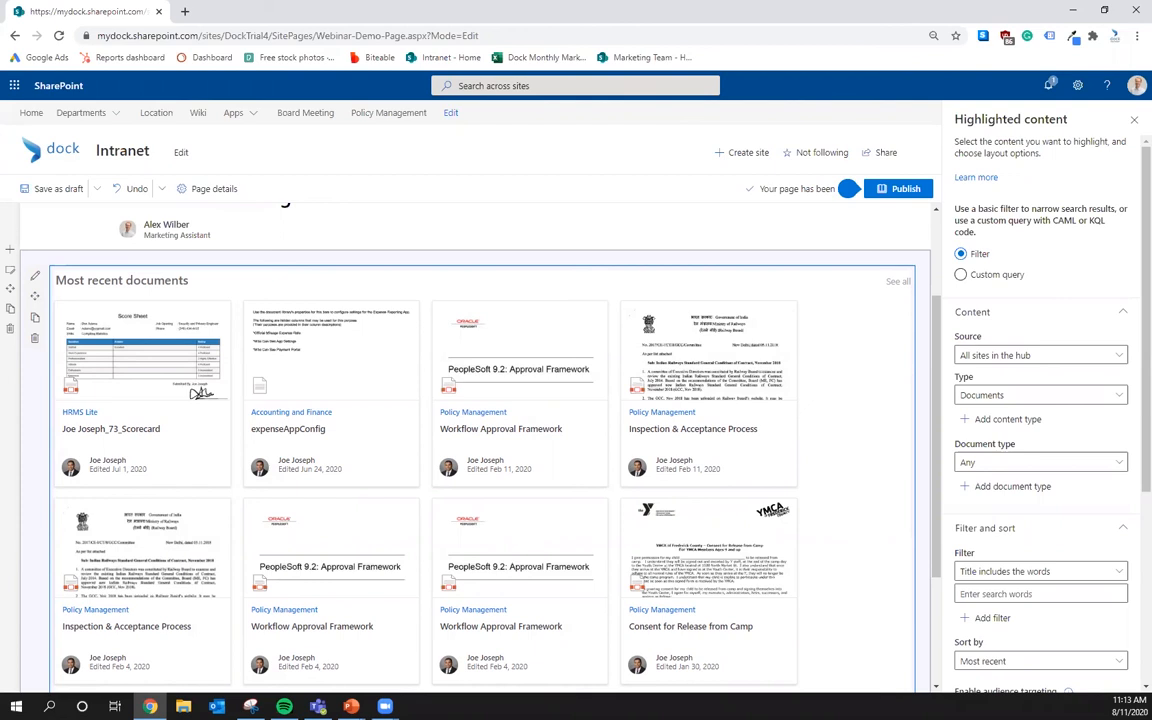
click(35, 320)
scroll(480, 400, down, 5)
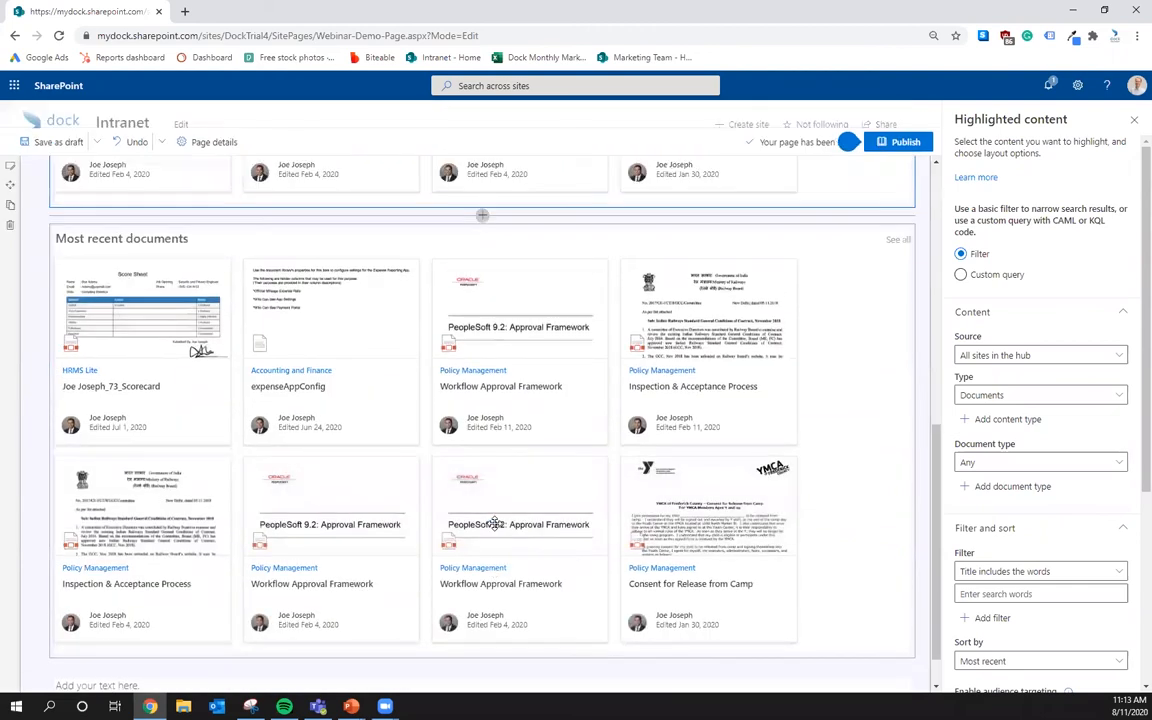
scroll(522, 523, up, 2)
scroll(516, 560, up, 1)
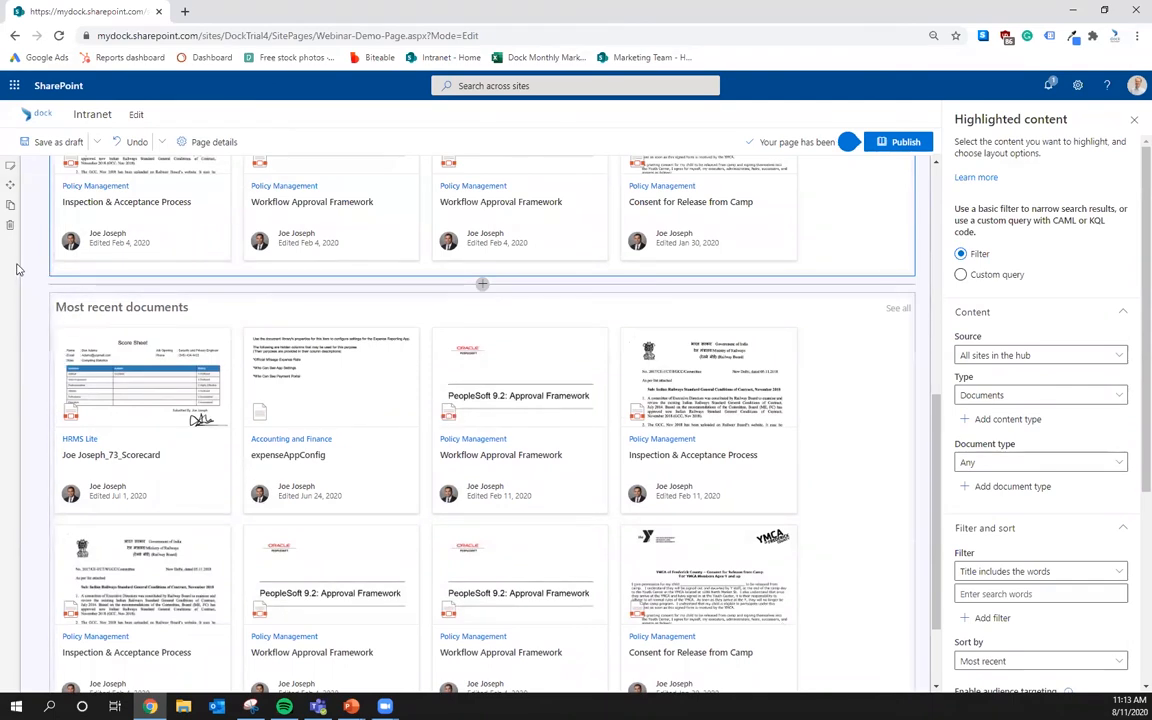
scroll(46, 274, up, 3)
scroll(36, 260, up, 3)
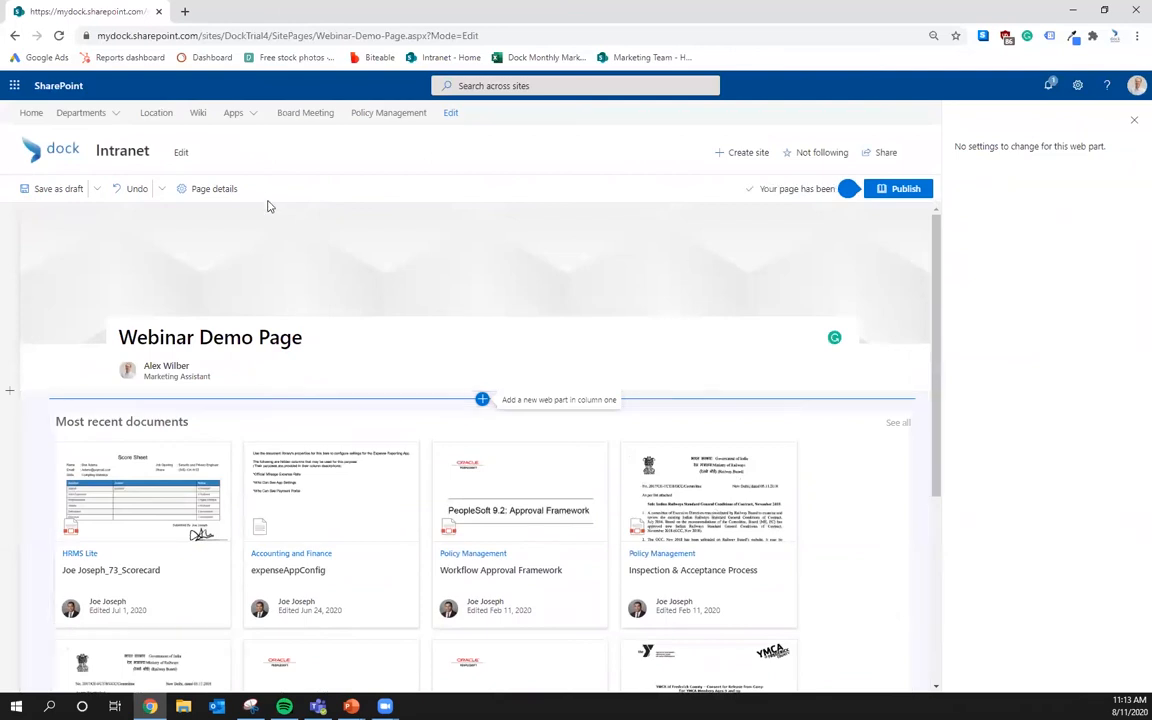
mouse_move(337, 354)
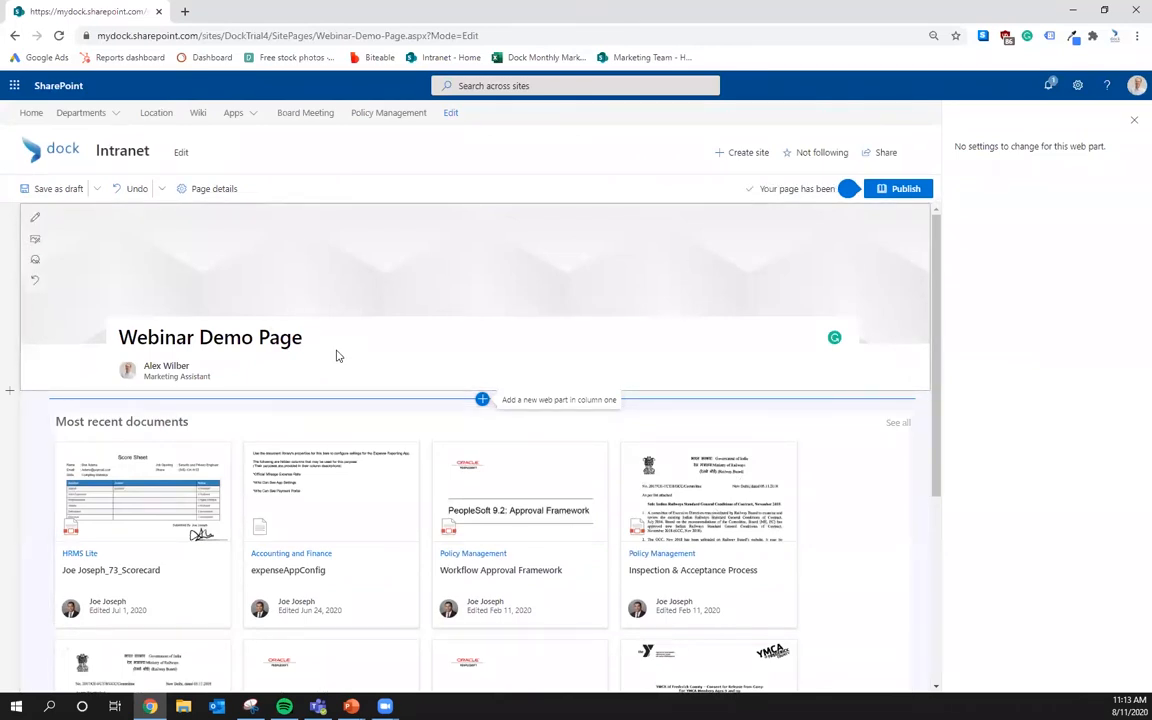
Undo the duplicate, check the save options, then delete the remaining Highlighted content web part.
click(137, 188)
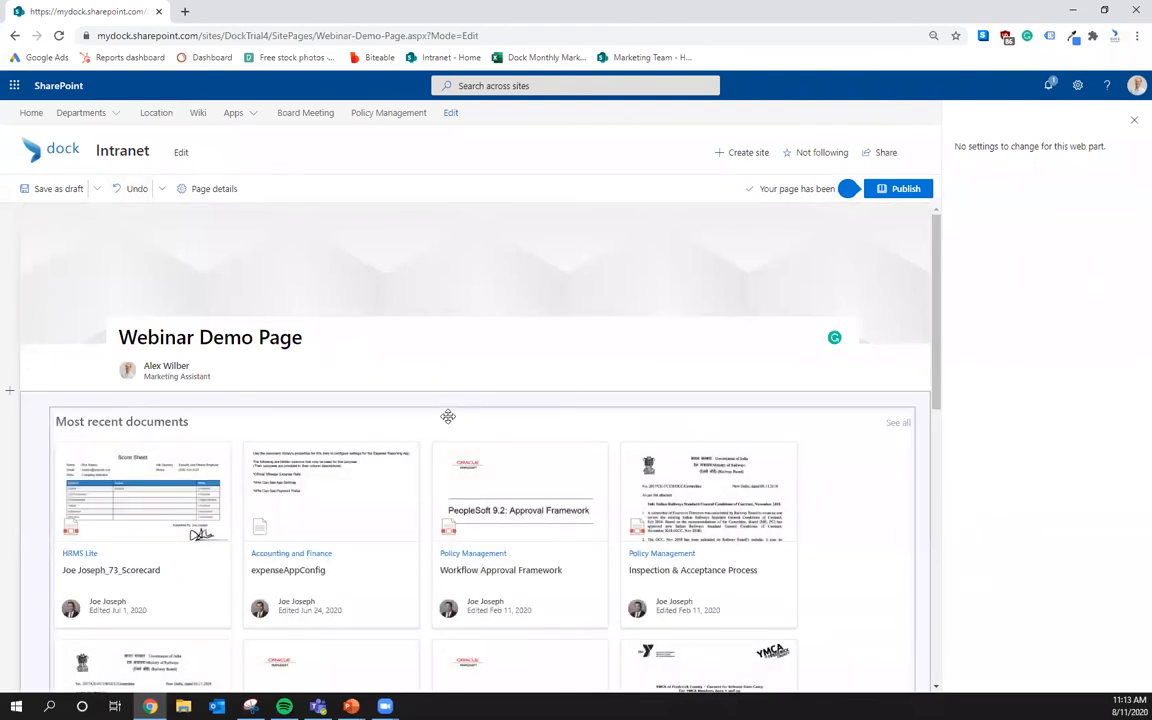
click(100, 190)
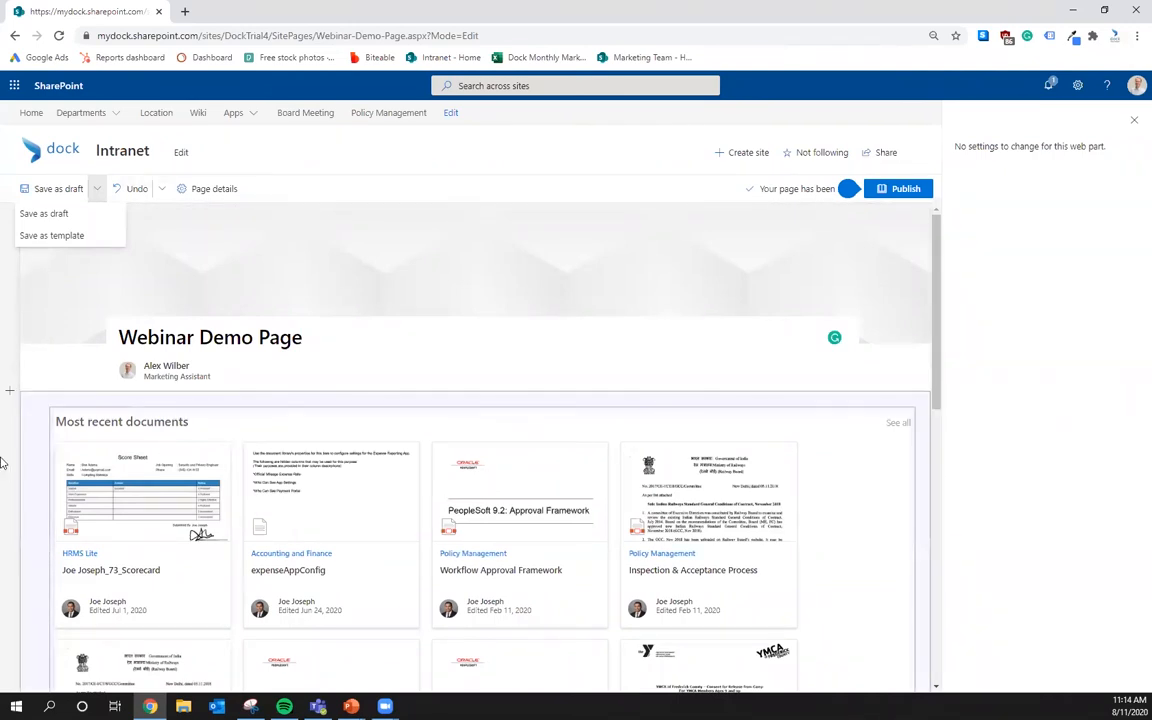
scroll(338, 407, down, 1)
scroll(338, 407, down, 1)
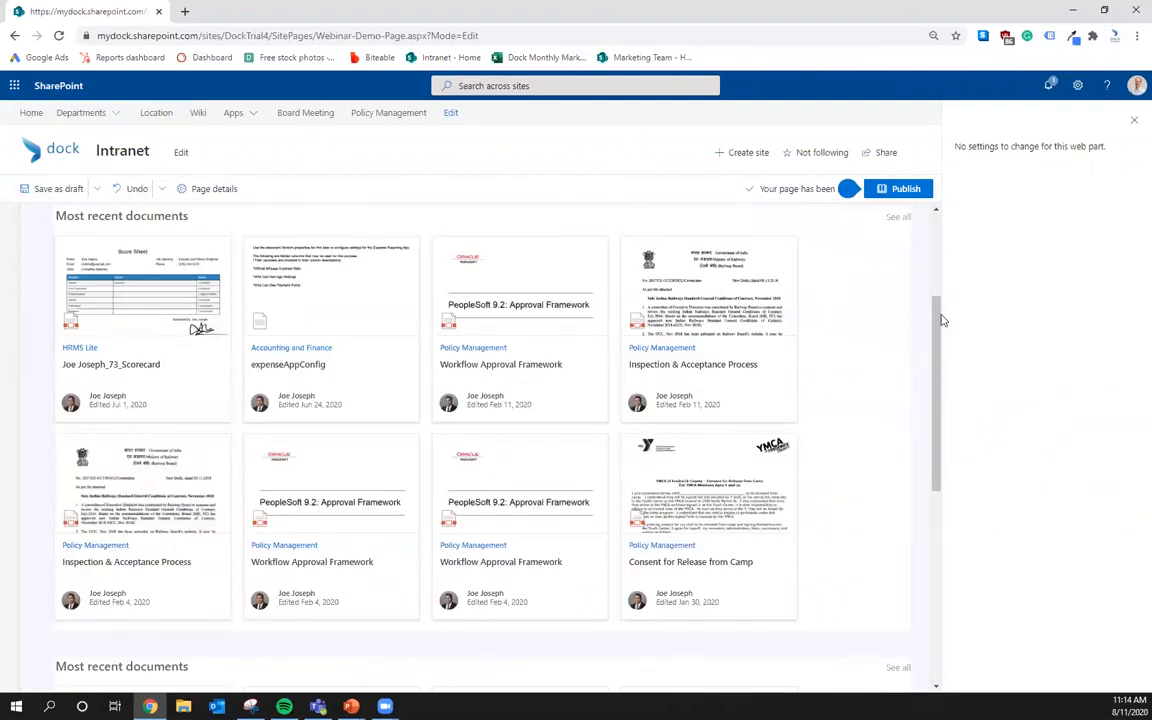
click(158, 305)
click(22, 248)
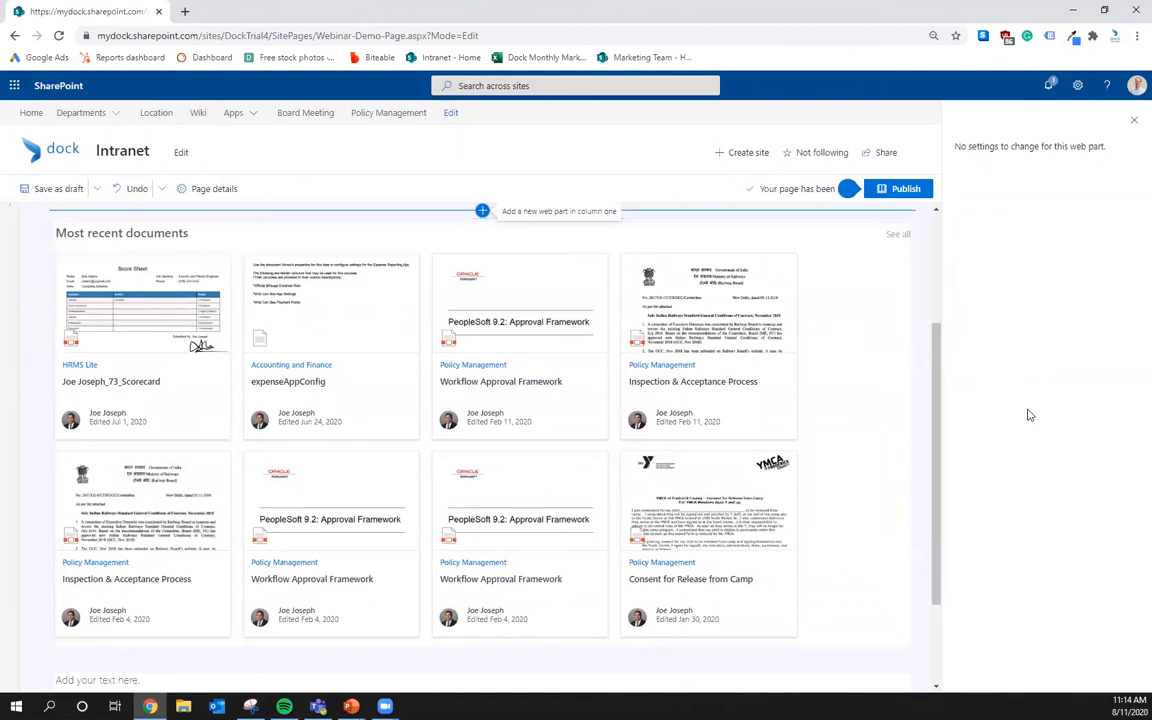
scroll(331, 297, up, 1)
click(37, 313)
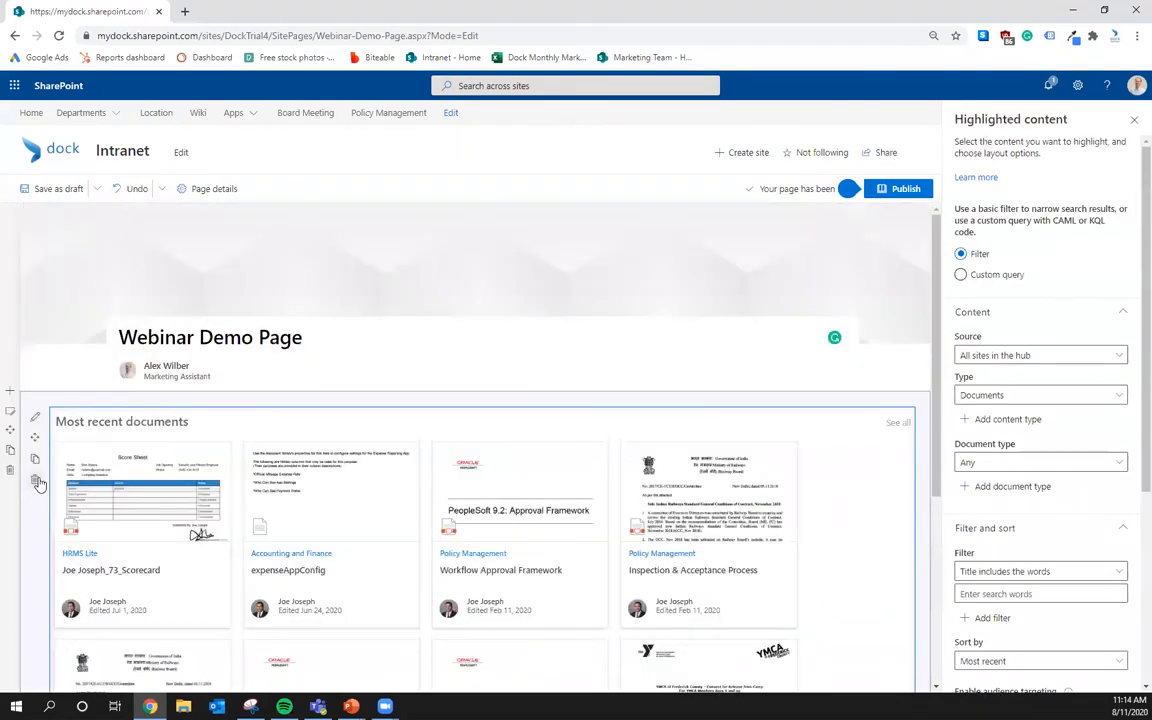
click(35, 440)
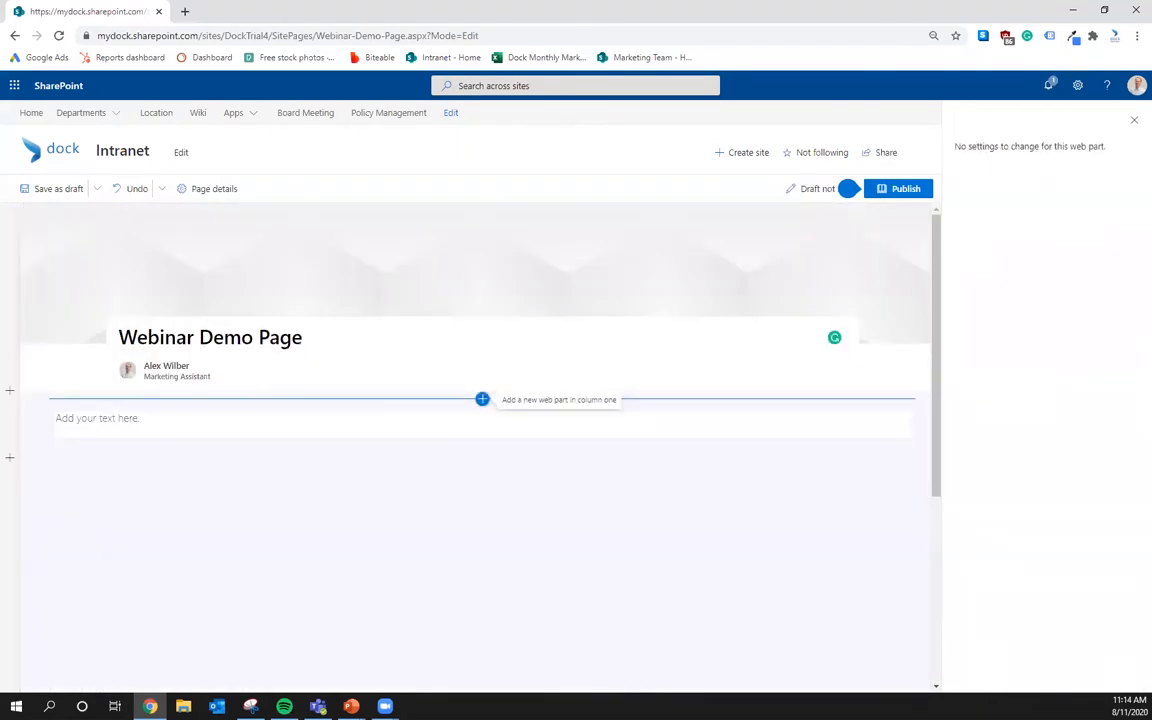
Bring up the web part picker in the now-empty first section.
click(481, 400)
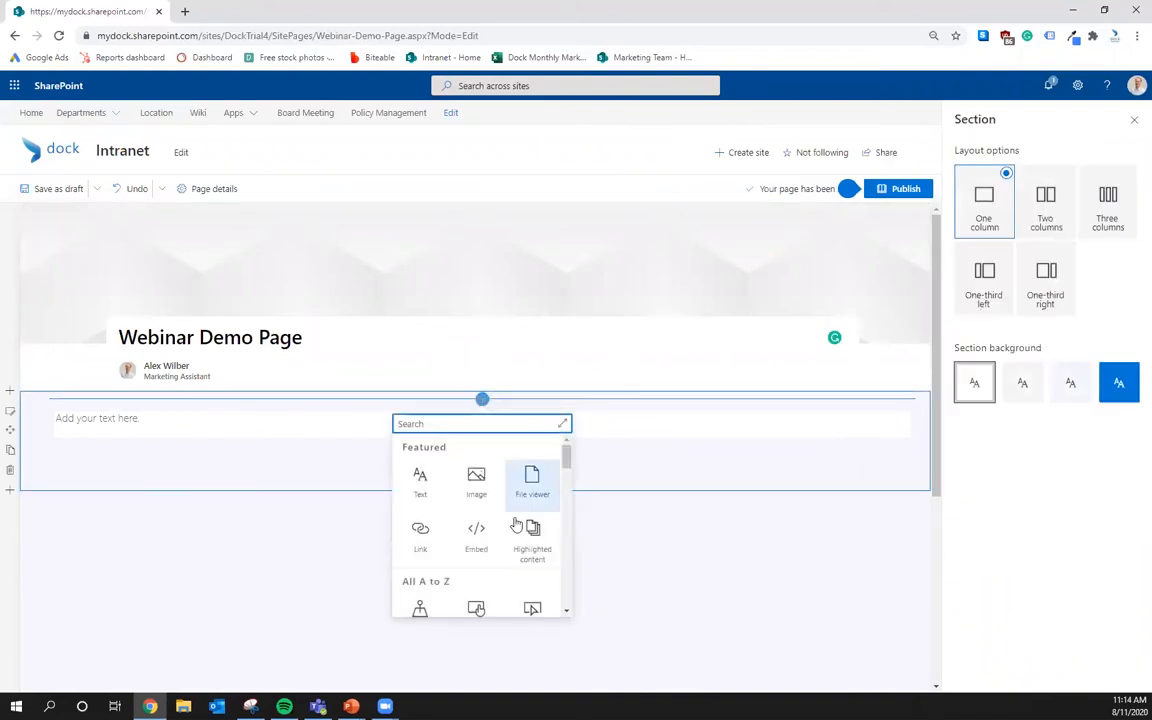
scroll(517, 524, down, 2)
scroll(517, 524, down, 3)
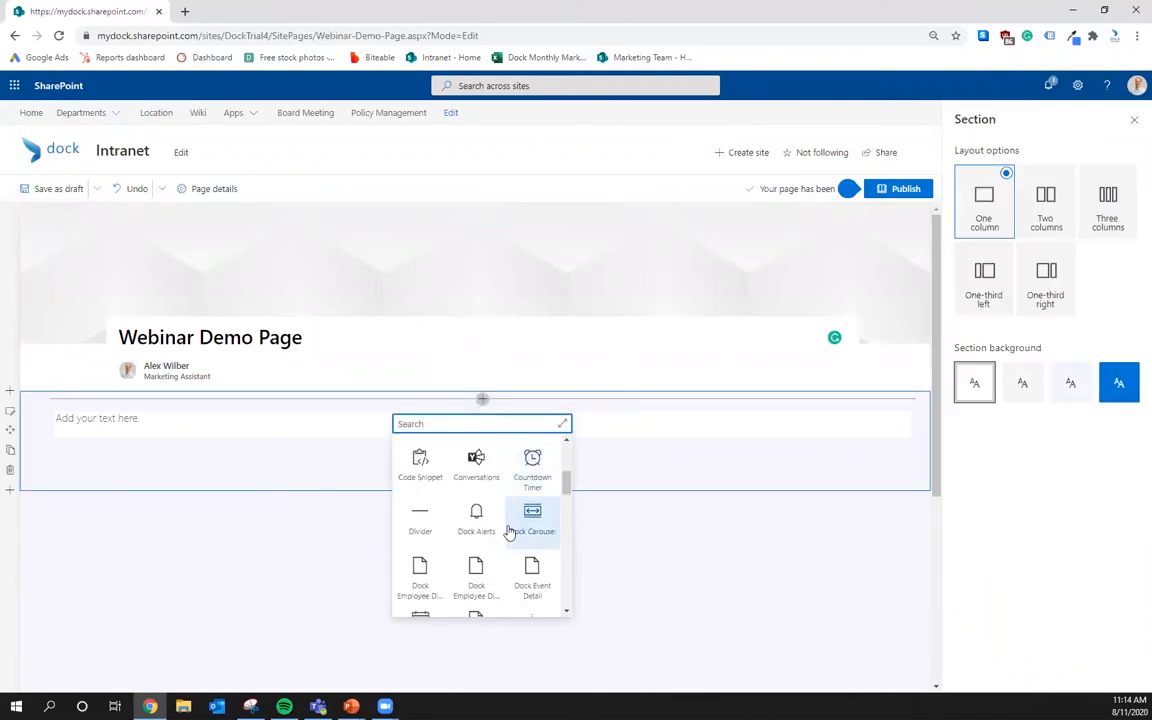
scroll(509, 532, down, 1)
scroll(509, 532, down, 1)
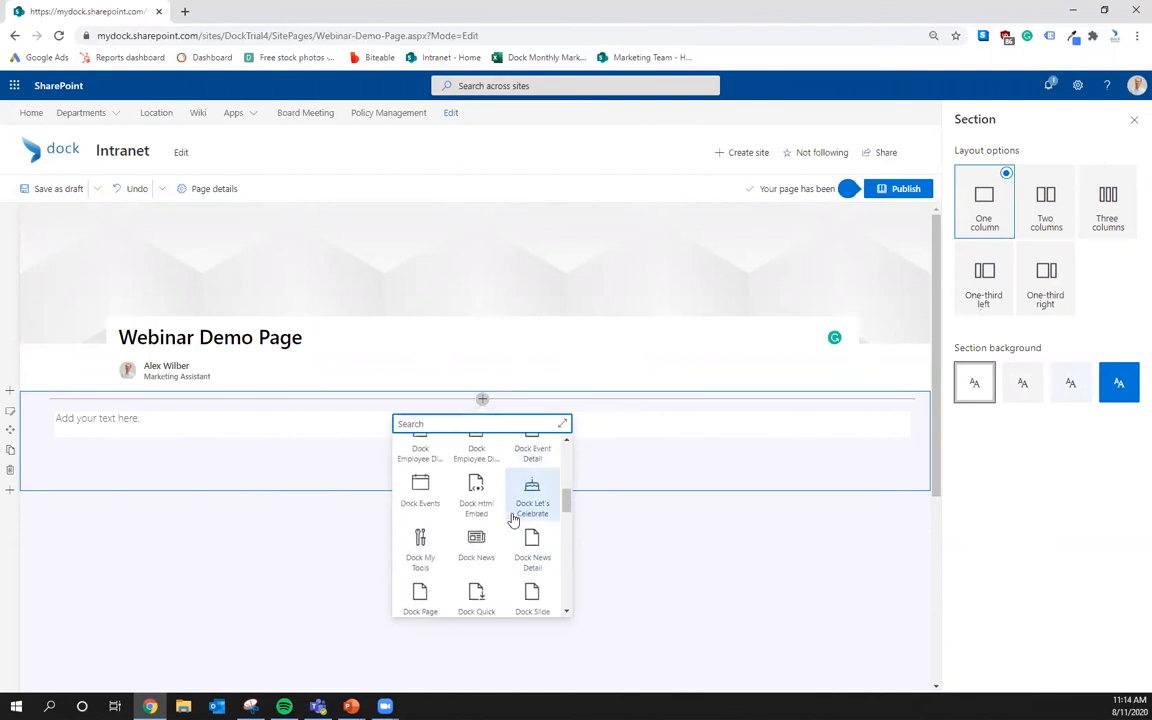
scroll(514, 517, down, 4)
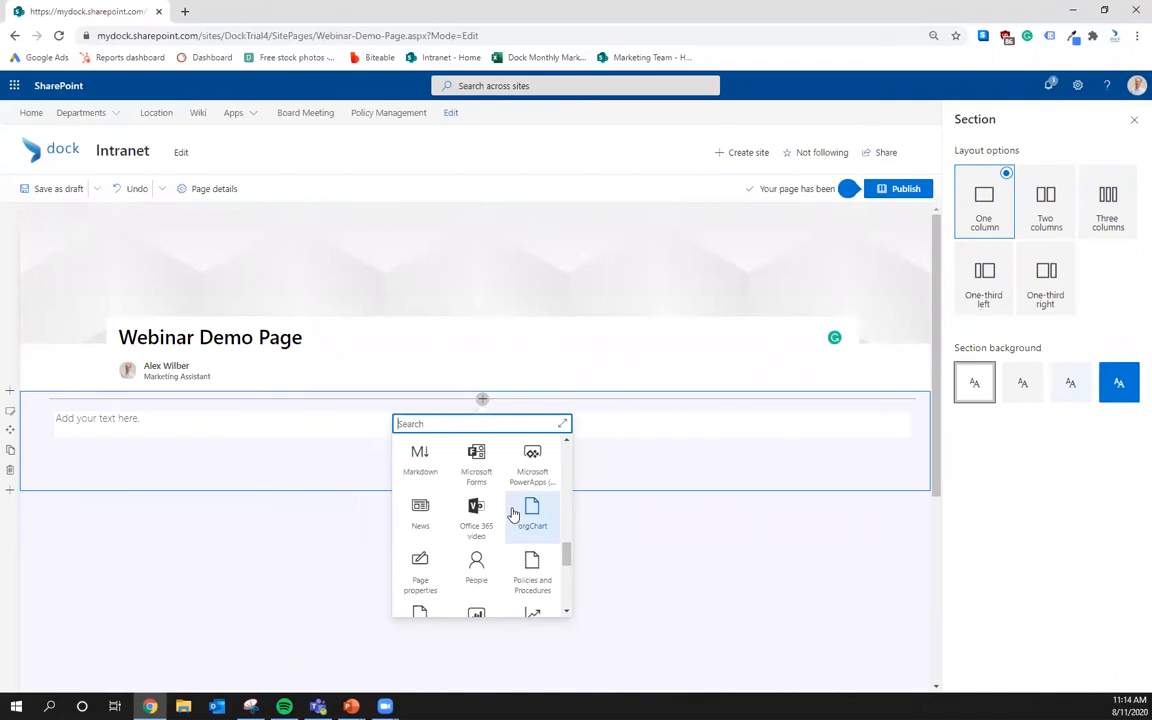
mouse_move(532, 515)
scroll(514, 513, down, 4)
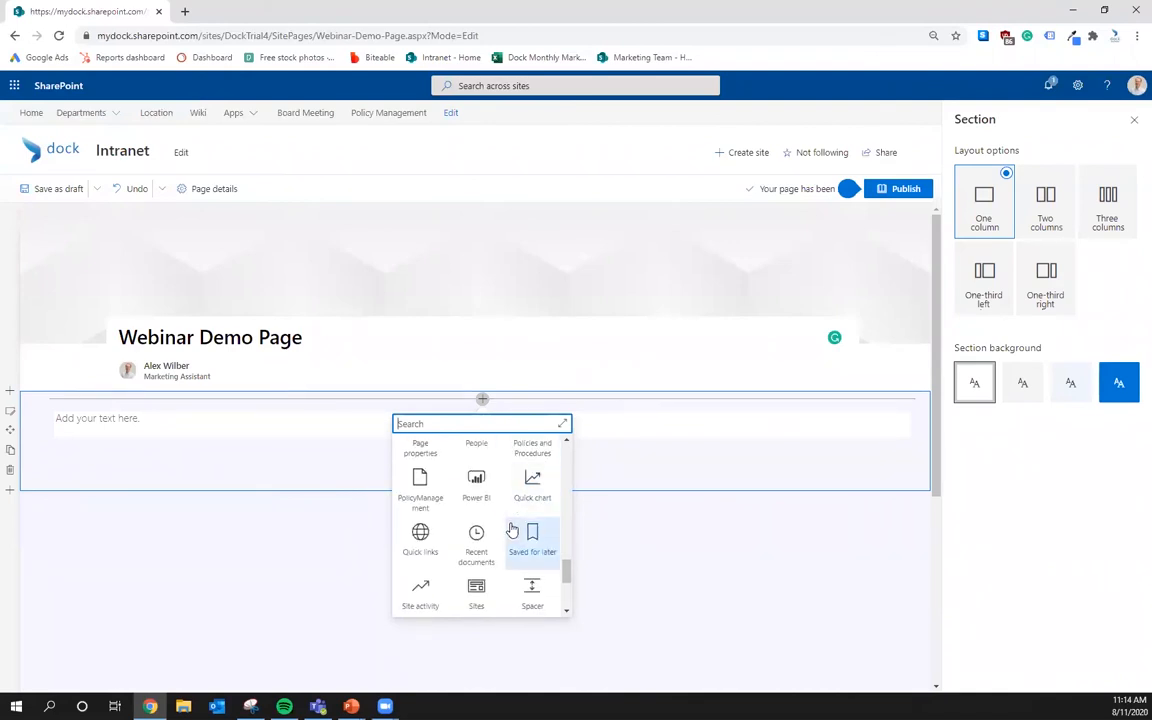
scroll(514, 513, down, 3)
scroll(514, 520, up, 8)
scroll(514, 528, down, 1)
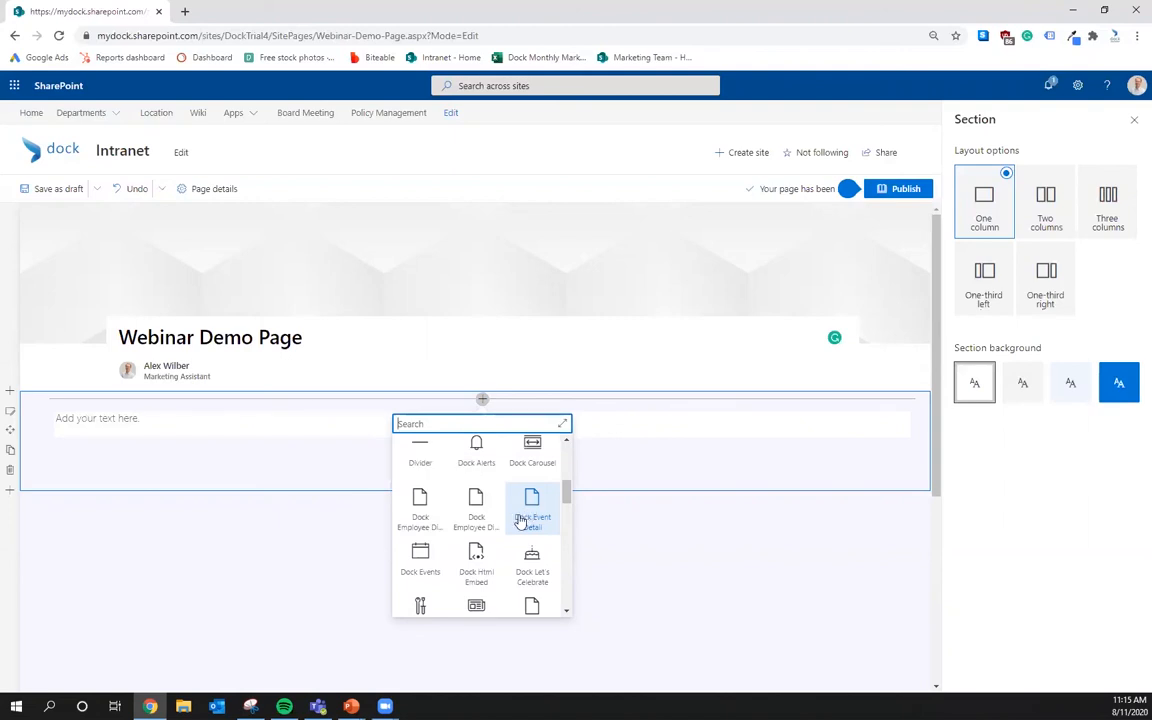
scroll(530, 508, up, 1)
scroll(500, 508, down, 5)
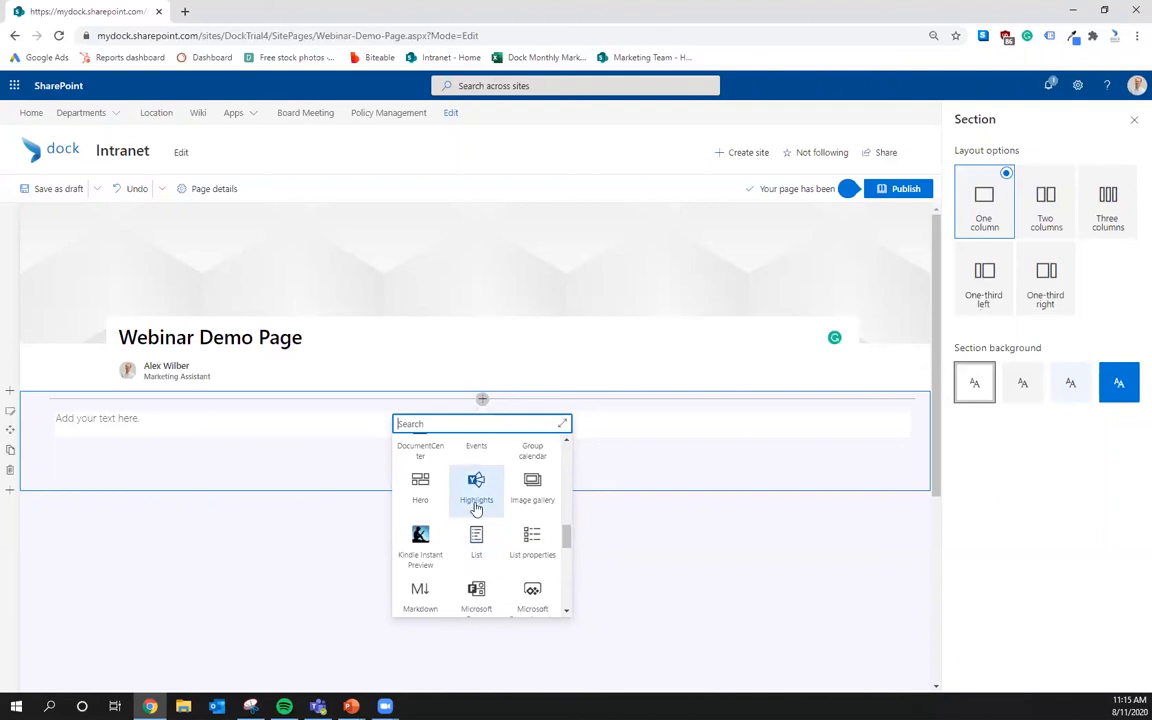
scroll(476, 508, up, 6)
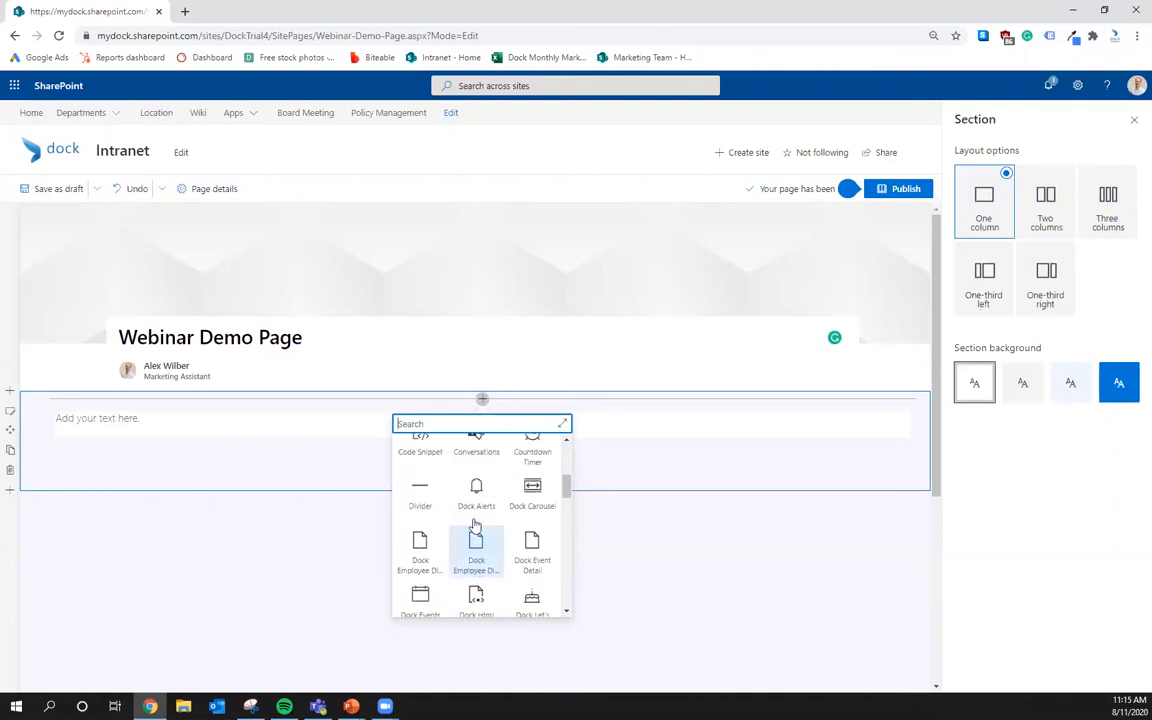
scroll(493, 483, down, 1)
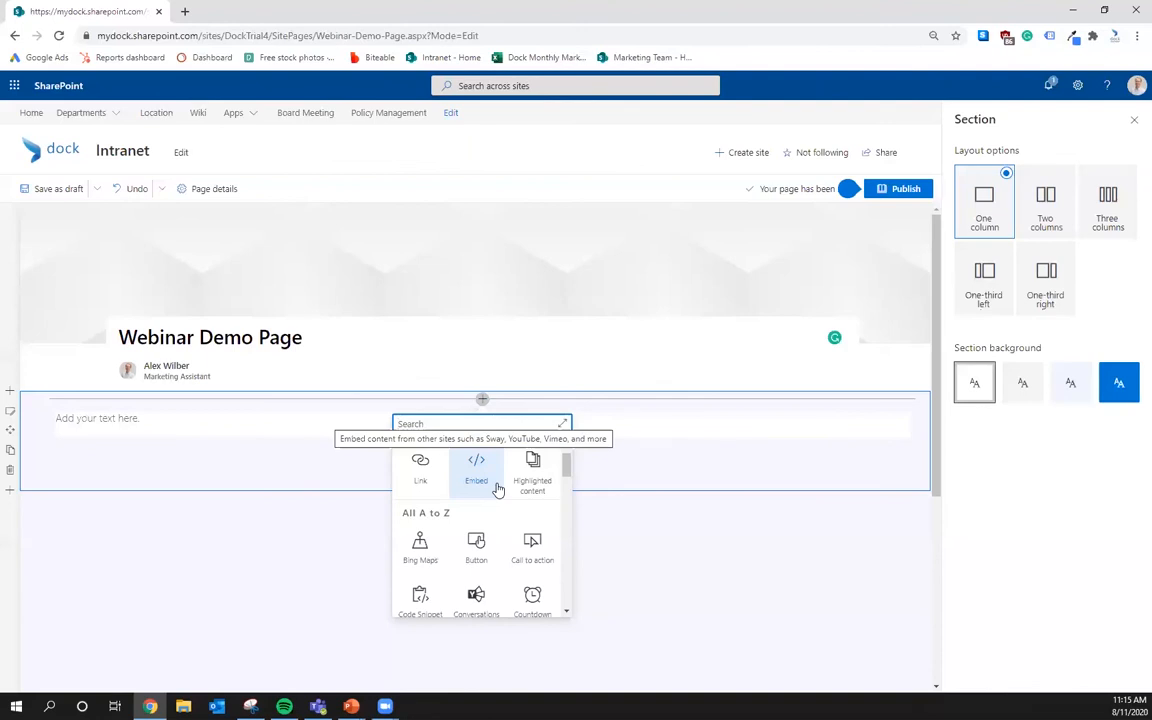
scroll(498, 489, down, 3)
scroll(498, 489, down, 2)
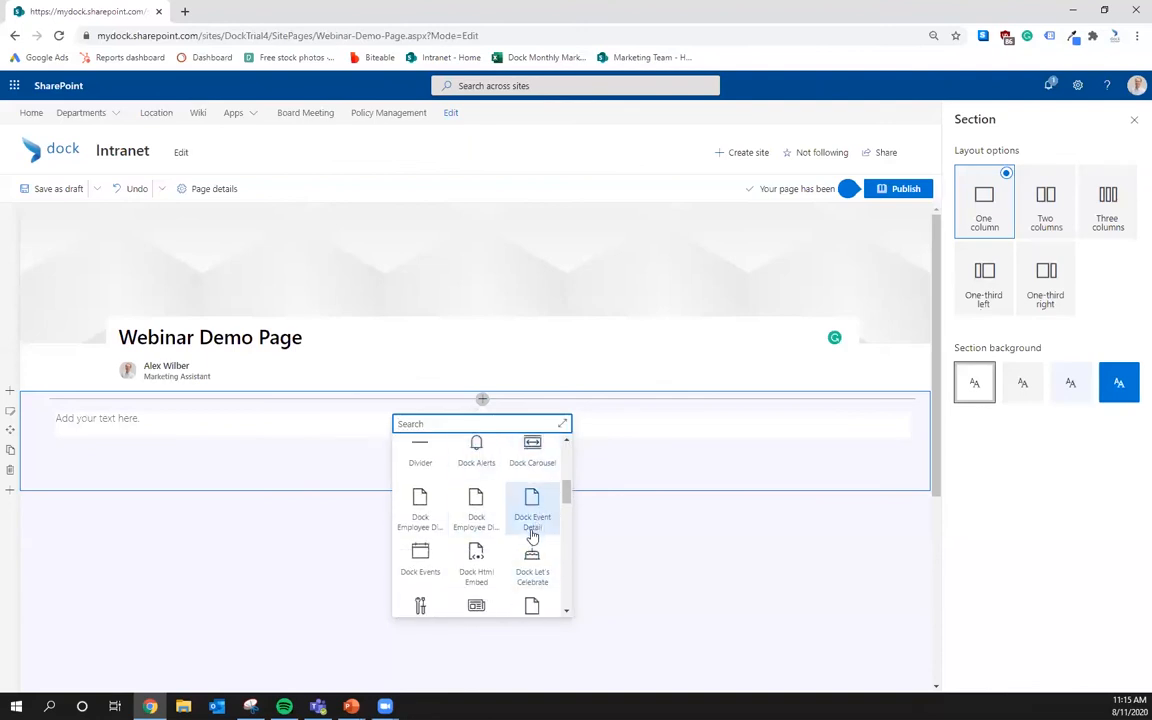
scroll(528, 552, down, 2)
scroll(520, 545, down, 2)
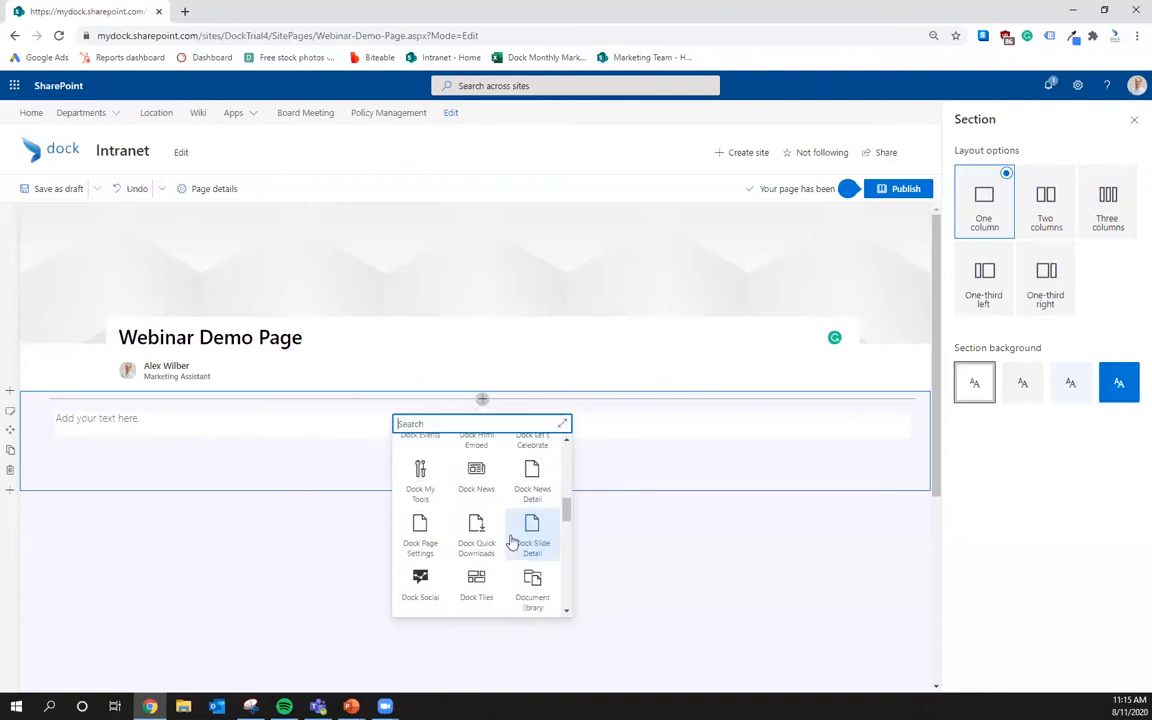
scroll(512, 540, down, 2)
Add a Document library web part and review its library and size settings, keeping medium.
click(528, 520)
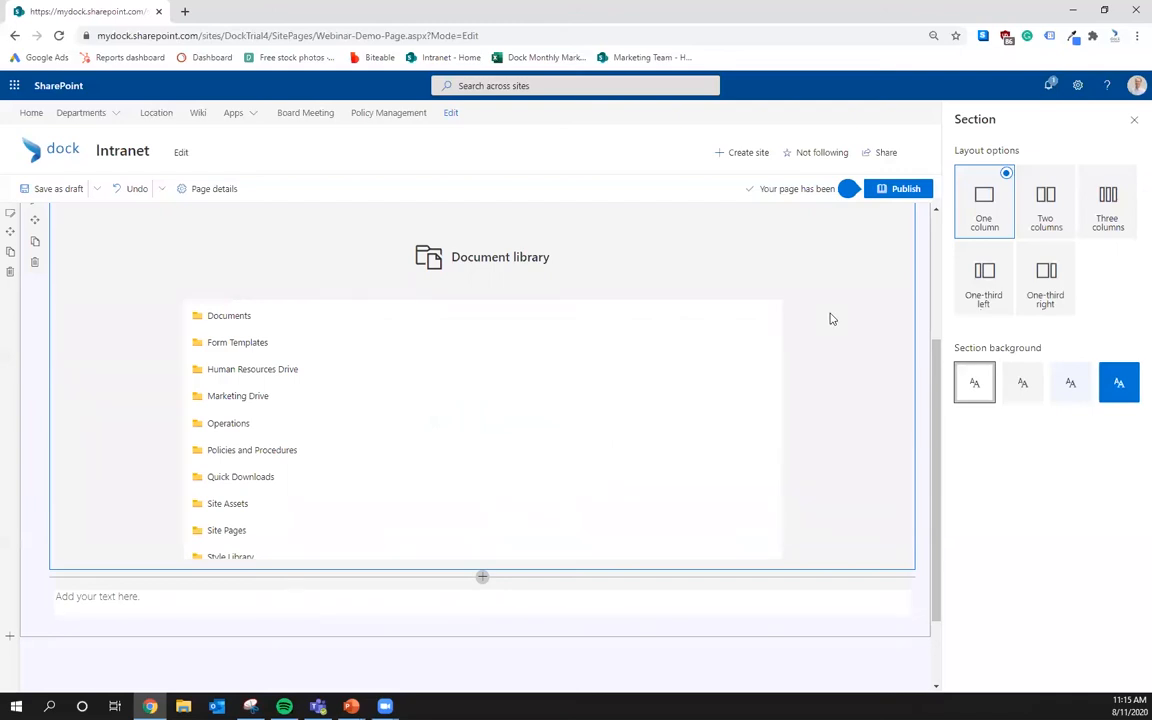
scroll(90, 320, up, 3)
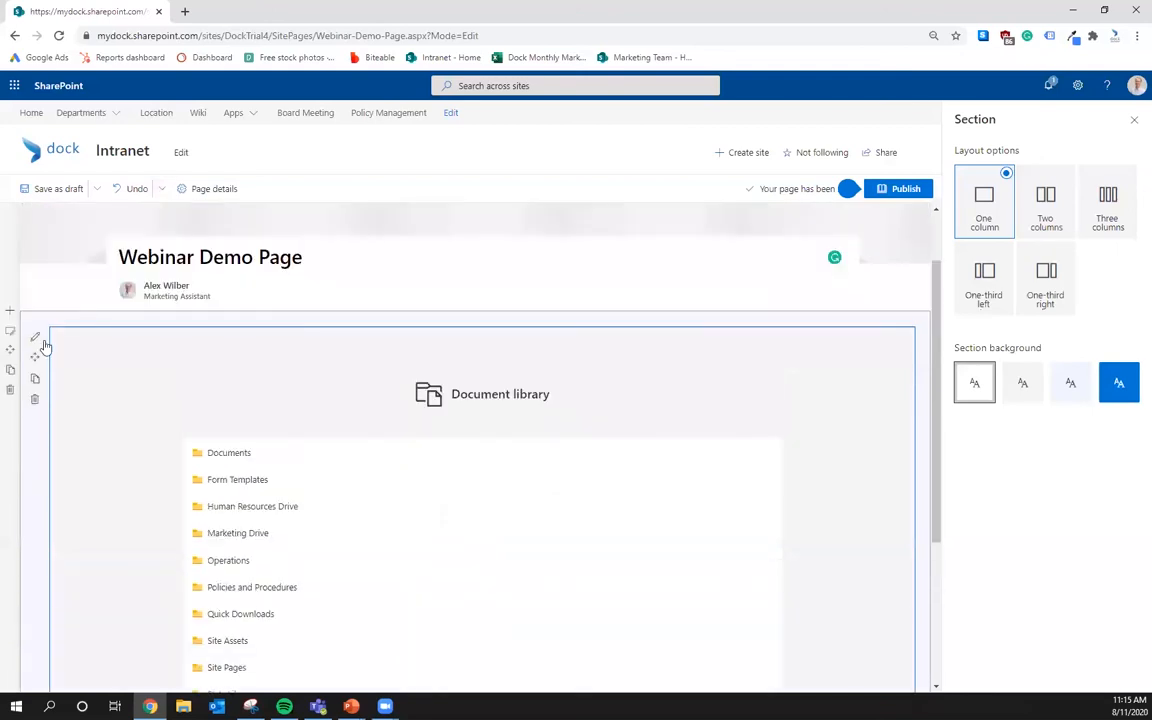
click(36, 336)
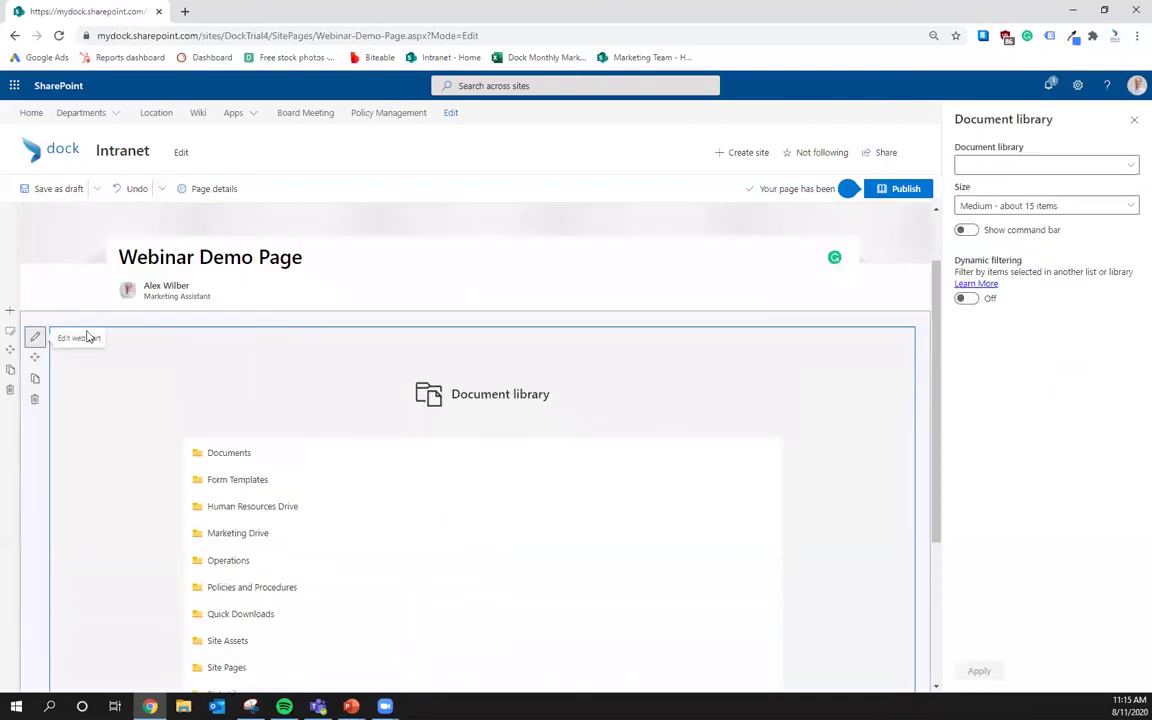
click(1068, 166)
click(1065, 535)
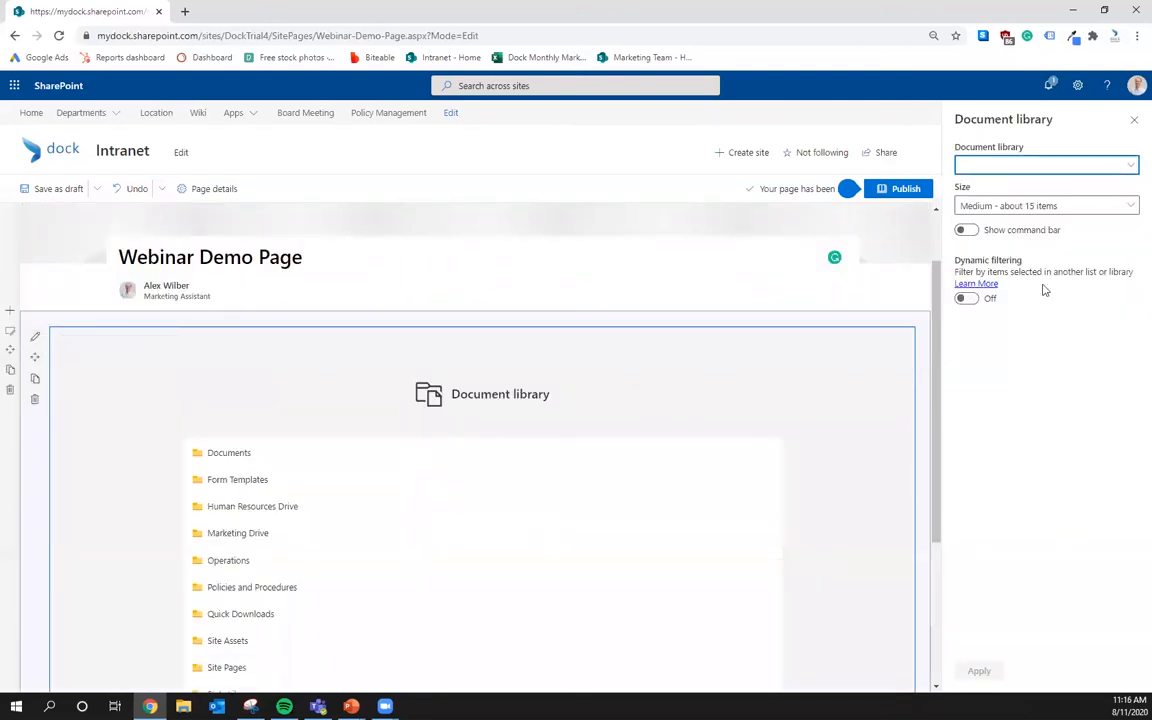
click(1025, 207)
click(1045, 475)
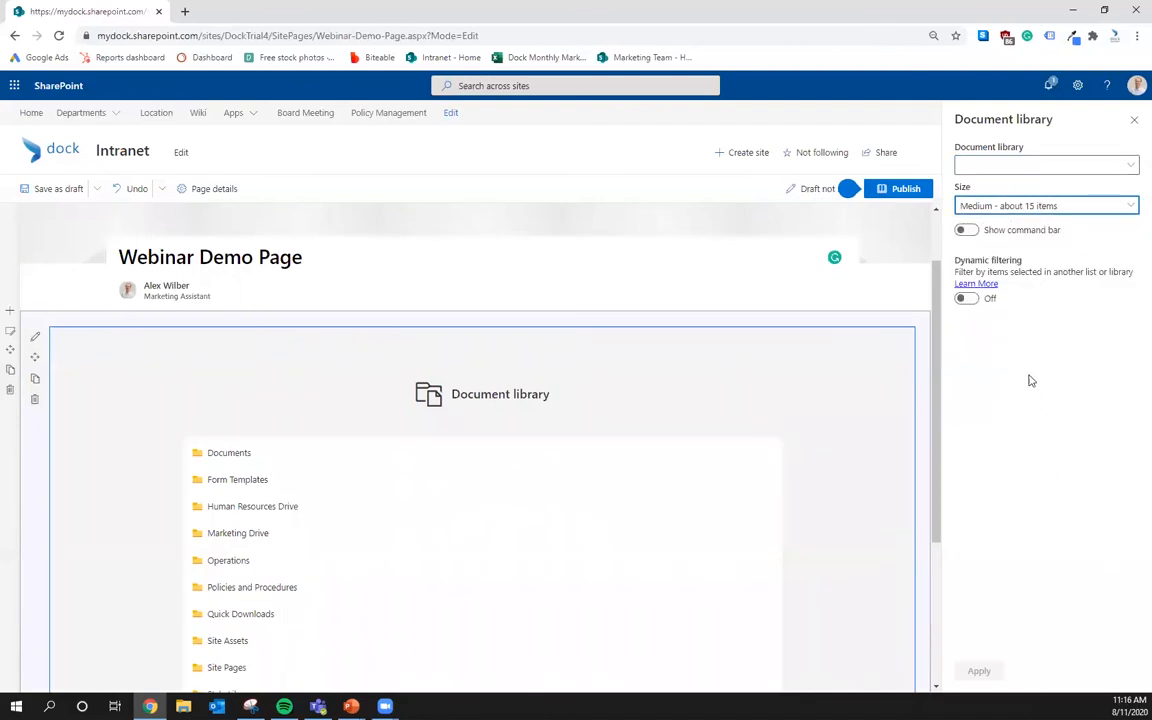
click(1053, 207)
click(1072, 460)
Try Show command bar and Dynamic filtering, leaving both switched off.
click(965, 230)
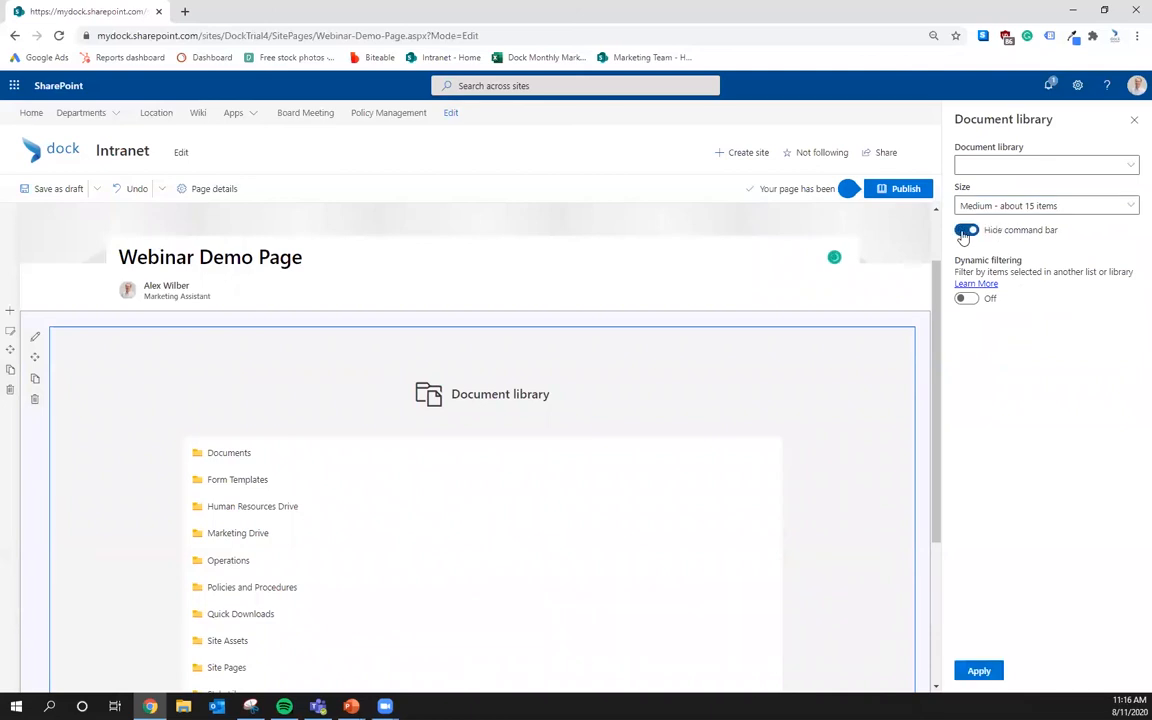
scroll(565, 486, down, 2)
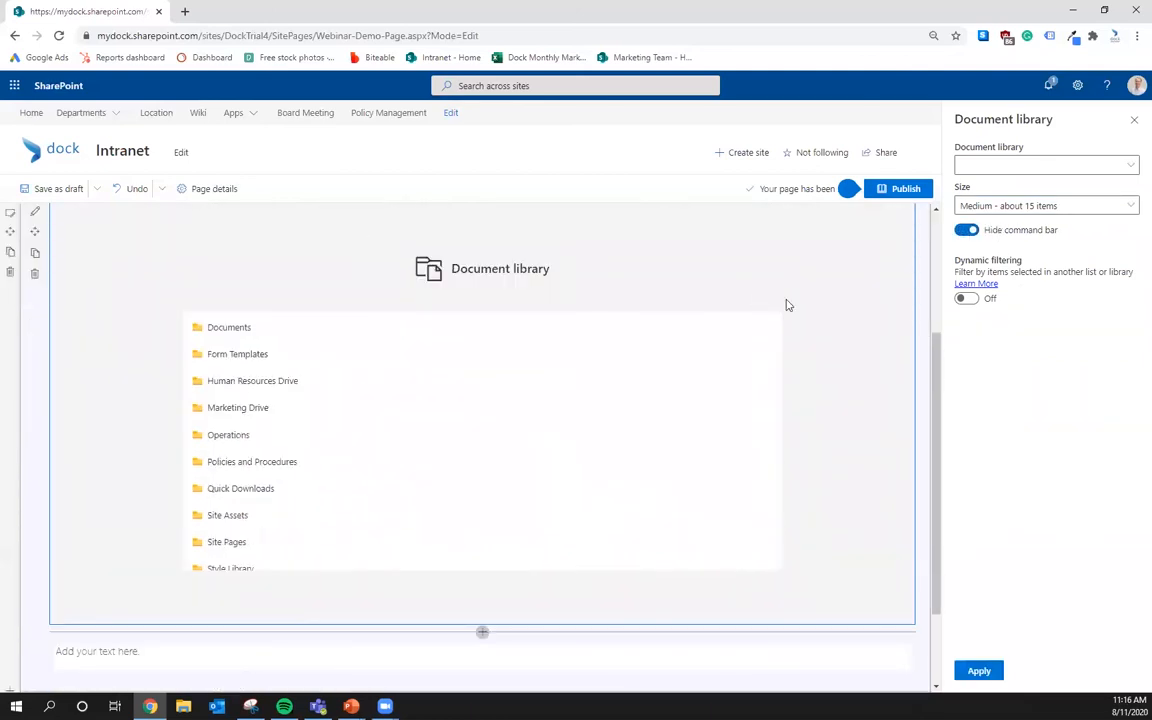
click(966, 230)
click(966, 299)
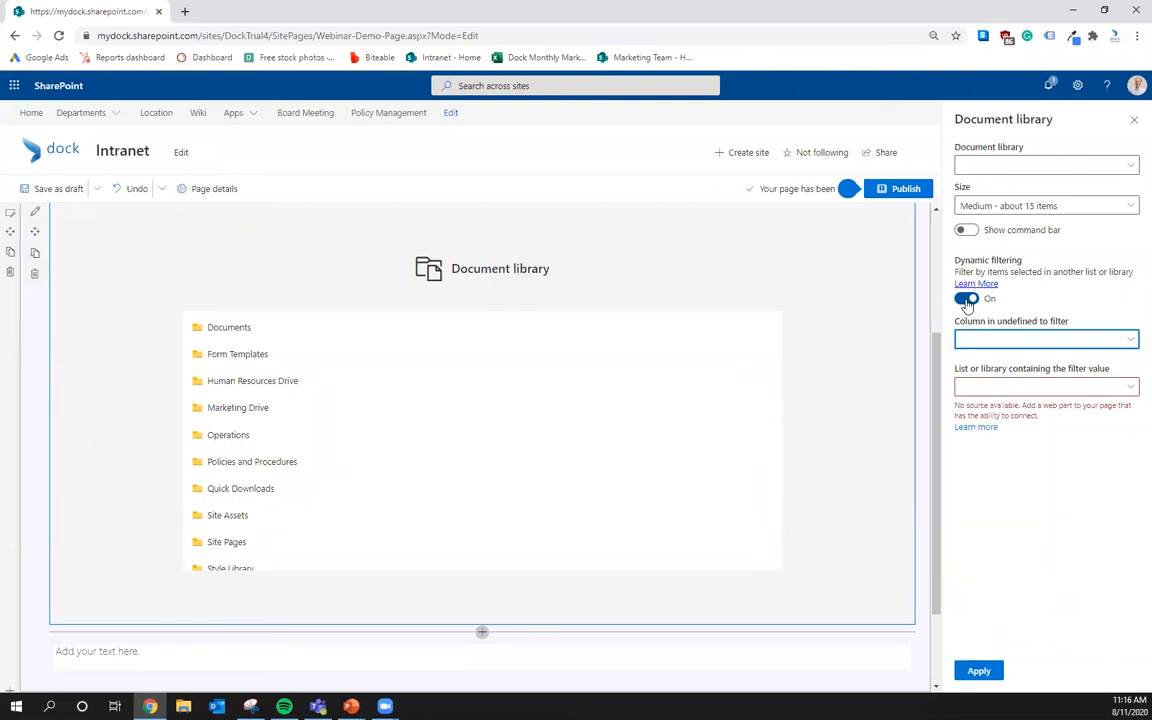
click(966, 299)
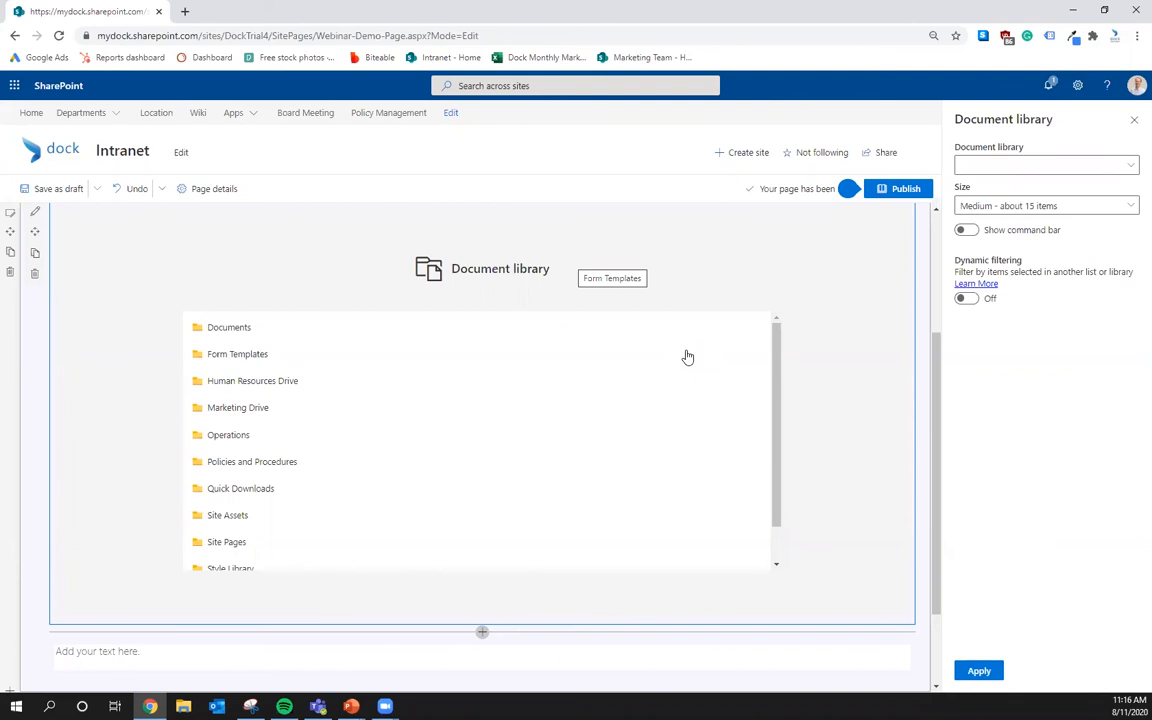
scroll(670, 389, up, 3)
scroll(670, 389, down, 3)
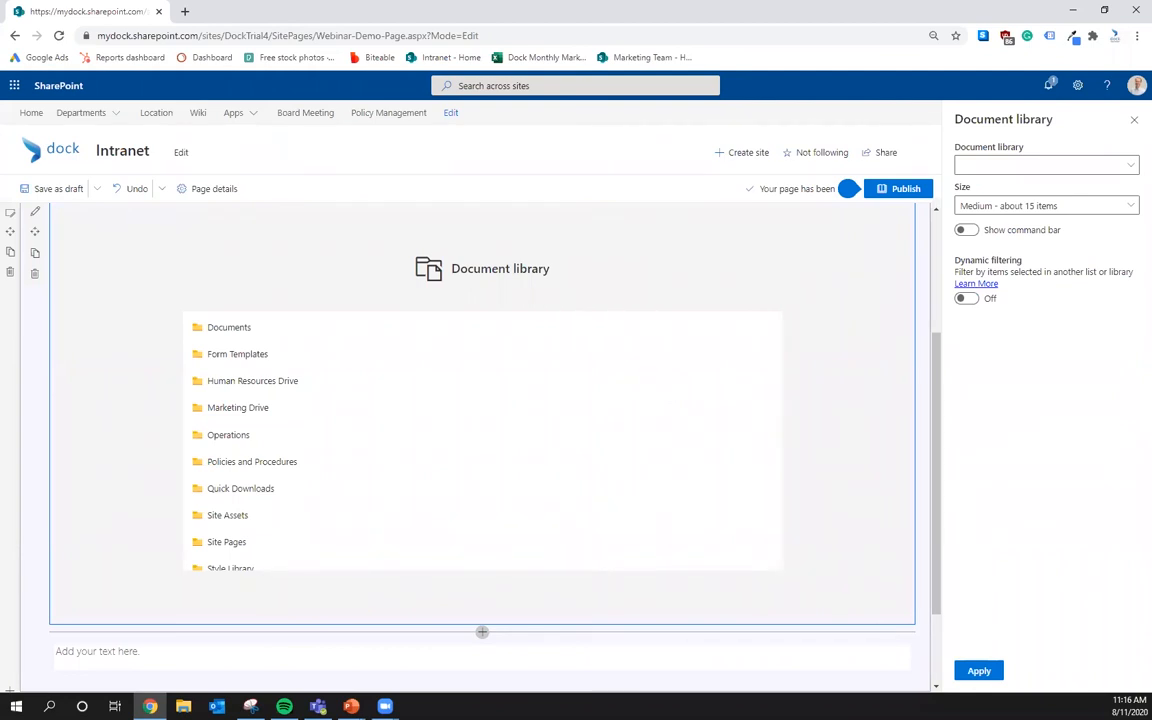
scroll(230, 500, down, 2)
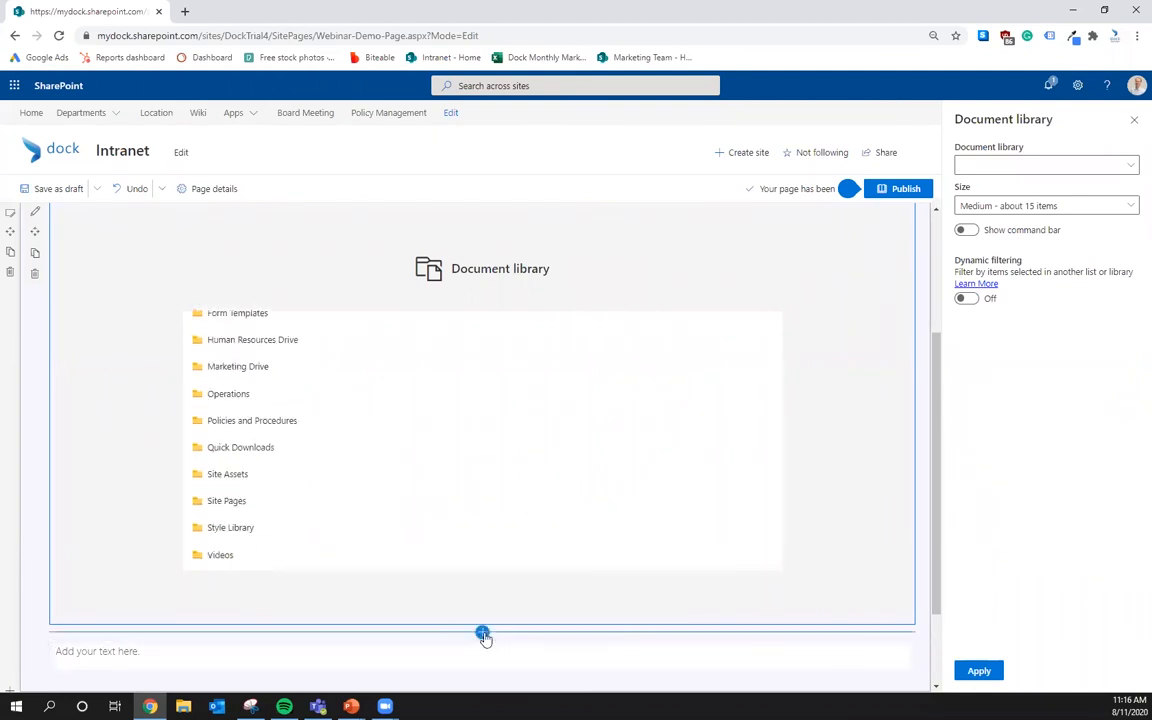
Add an empty File viewer web part in the section below the Document library.
click(600, 600)
click(482, 632)
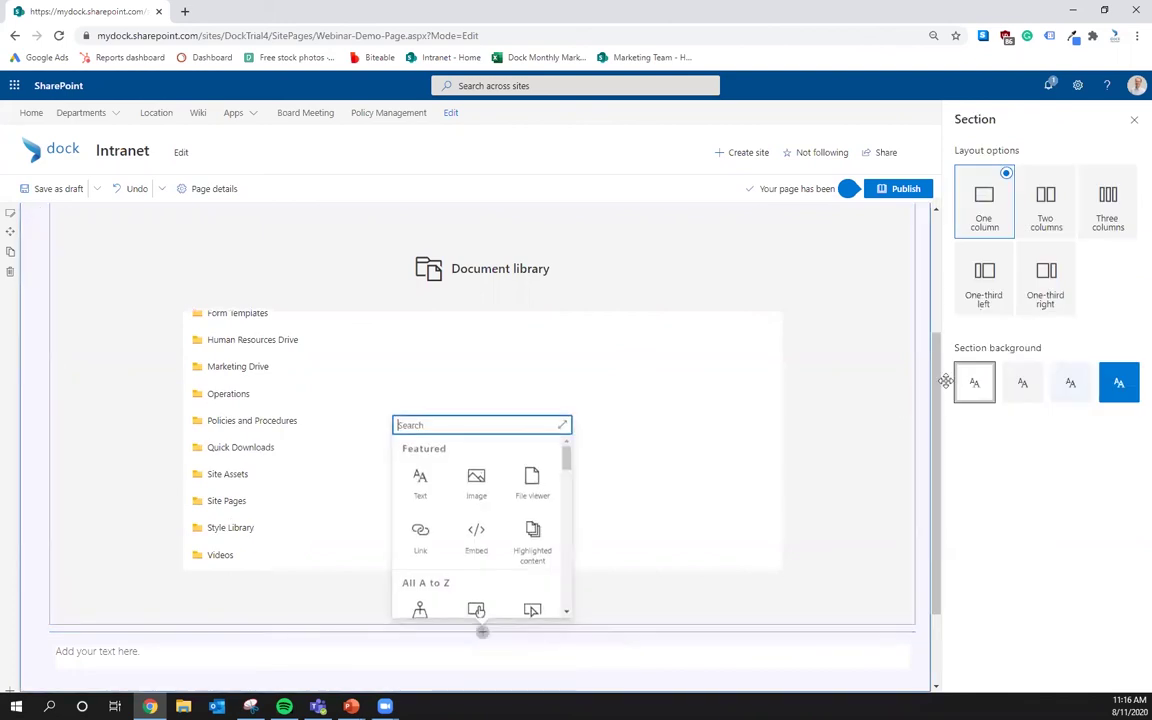
click(1133, 122)
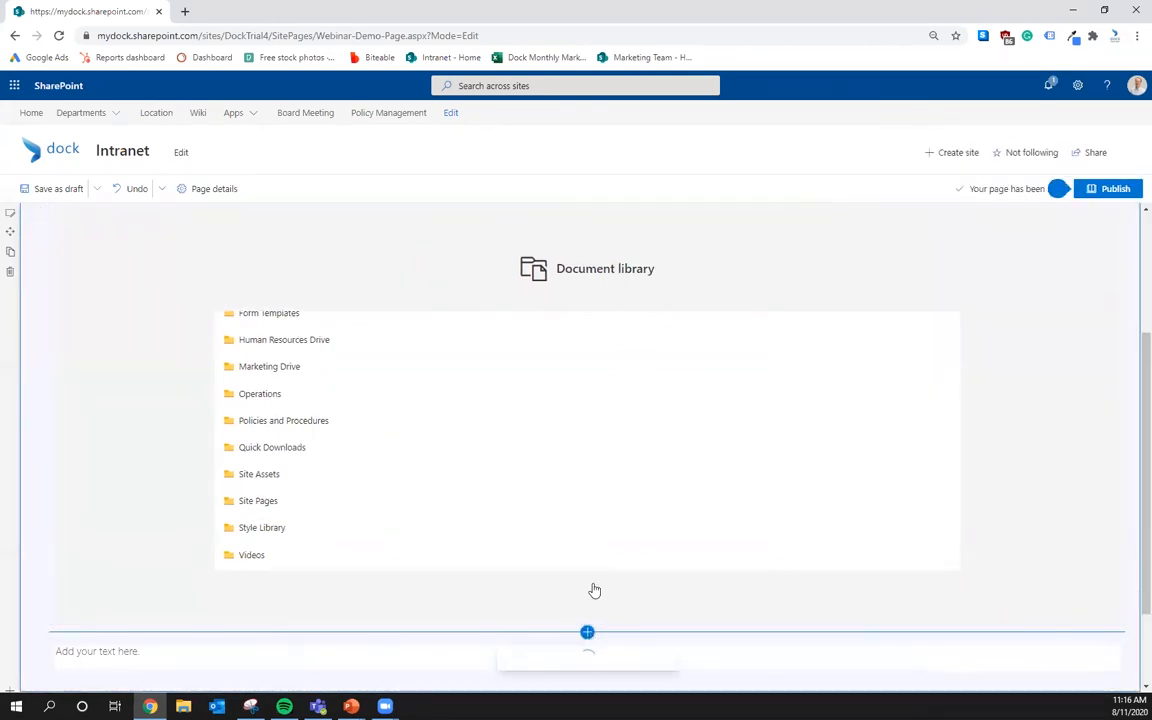
click(587, 632)
scroll(581, 527, down, 4)
scroll(581, 527, down, 2)
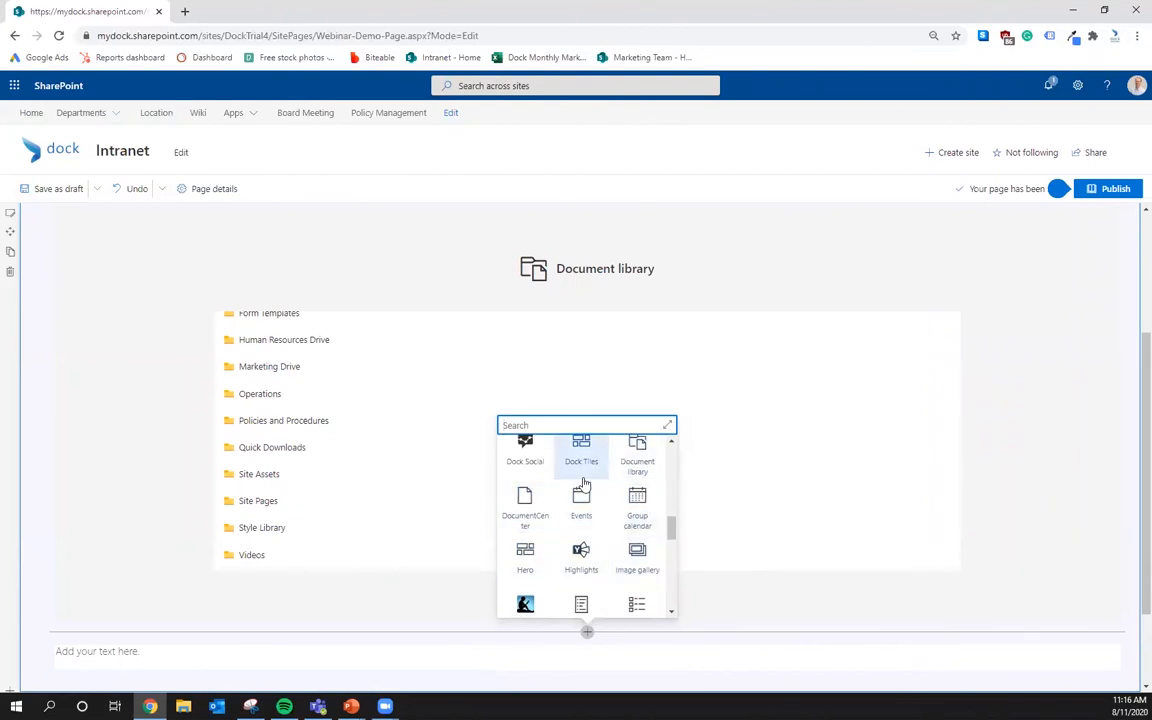
scroll(630, 518, up, 3)
scroll(637, 518, down, 3)
scroll(600, 500, down, 1)
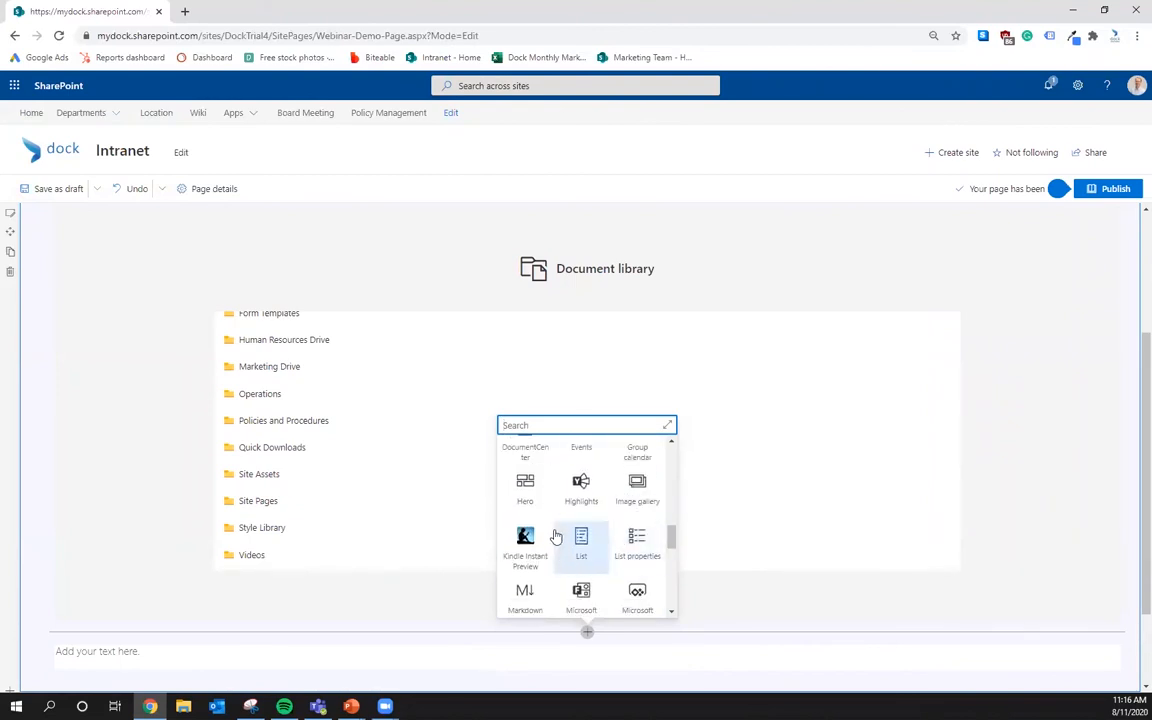
scroll(555, 490, down, 2)
scroll(555, 490, up, 3)
scroll(590, 480, up, 5)
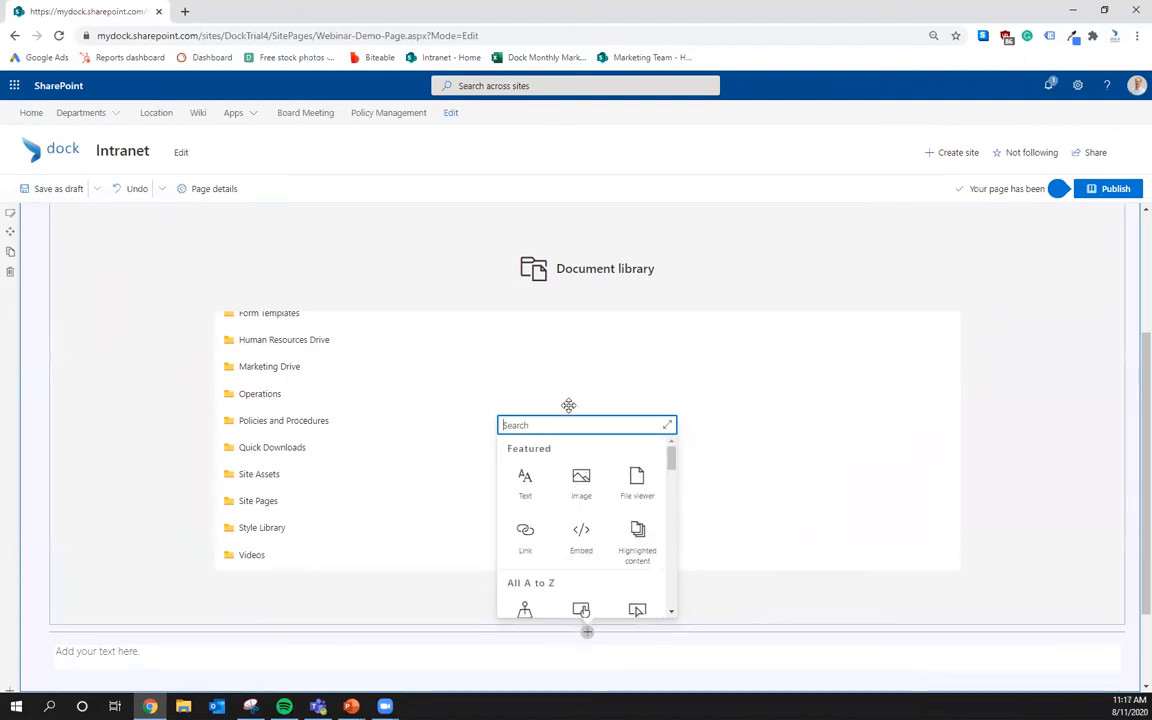
click(637, 481)
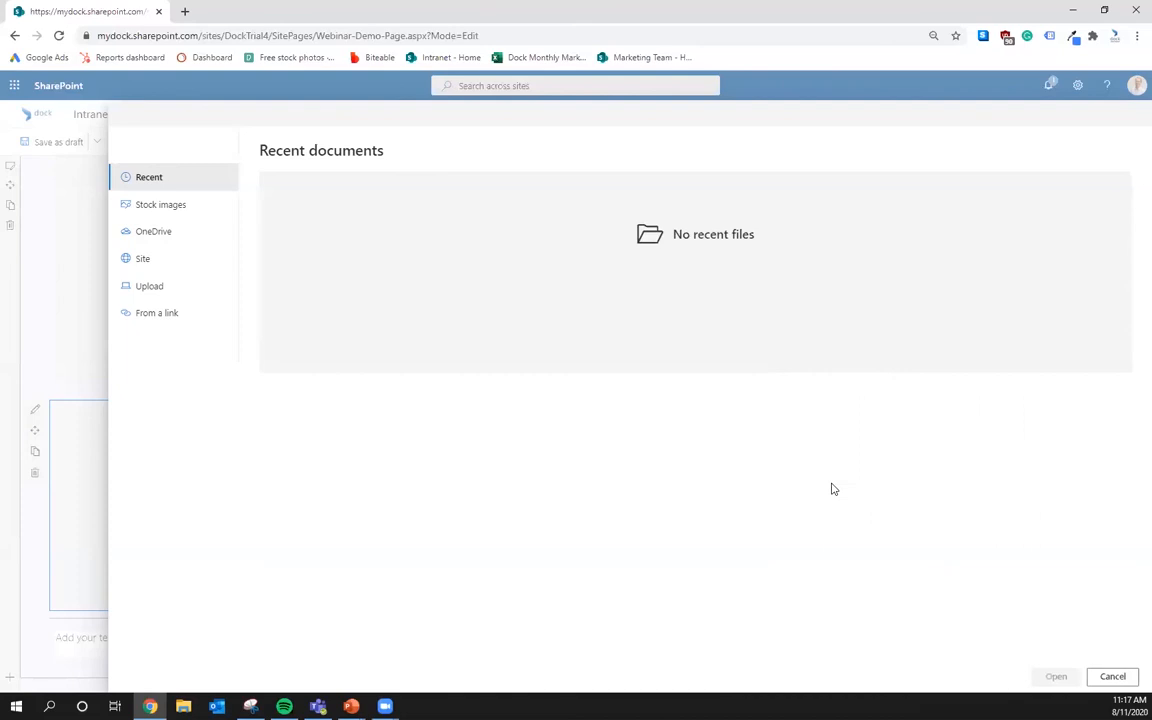
click(1108, 676)
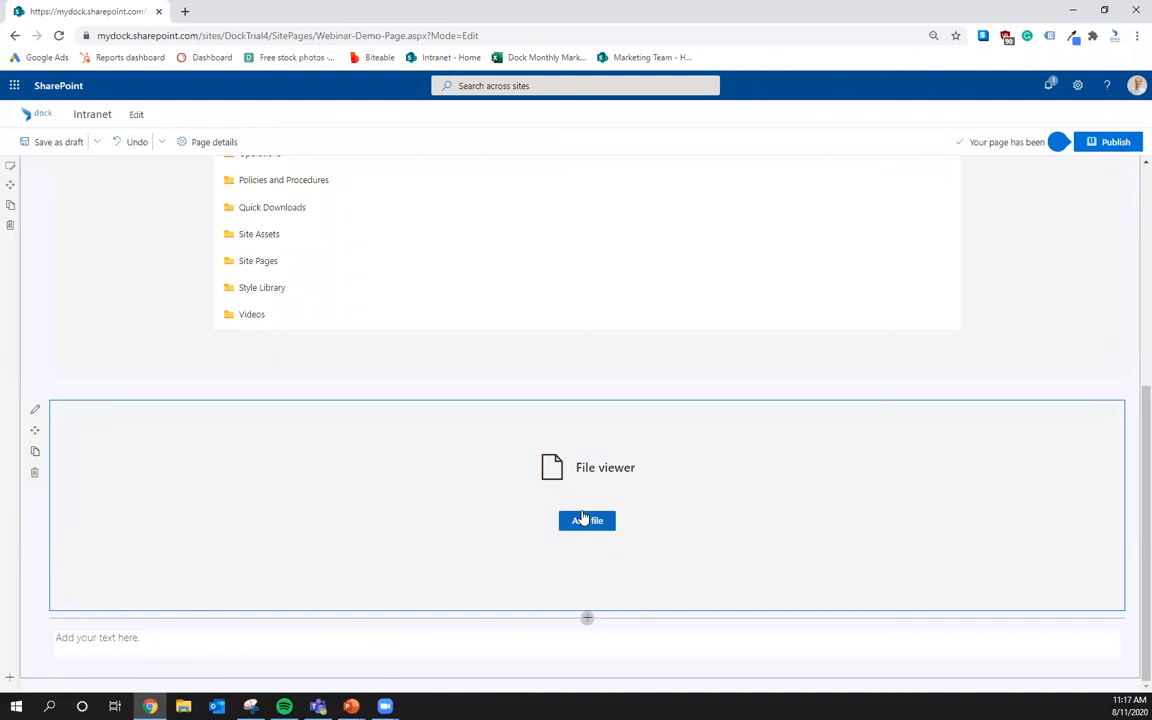
click(583, 517)
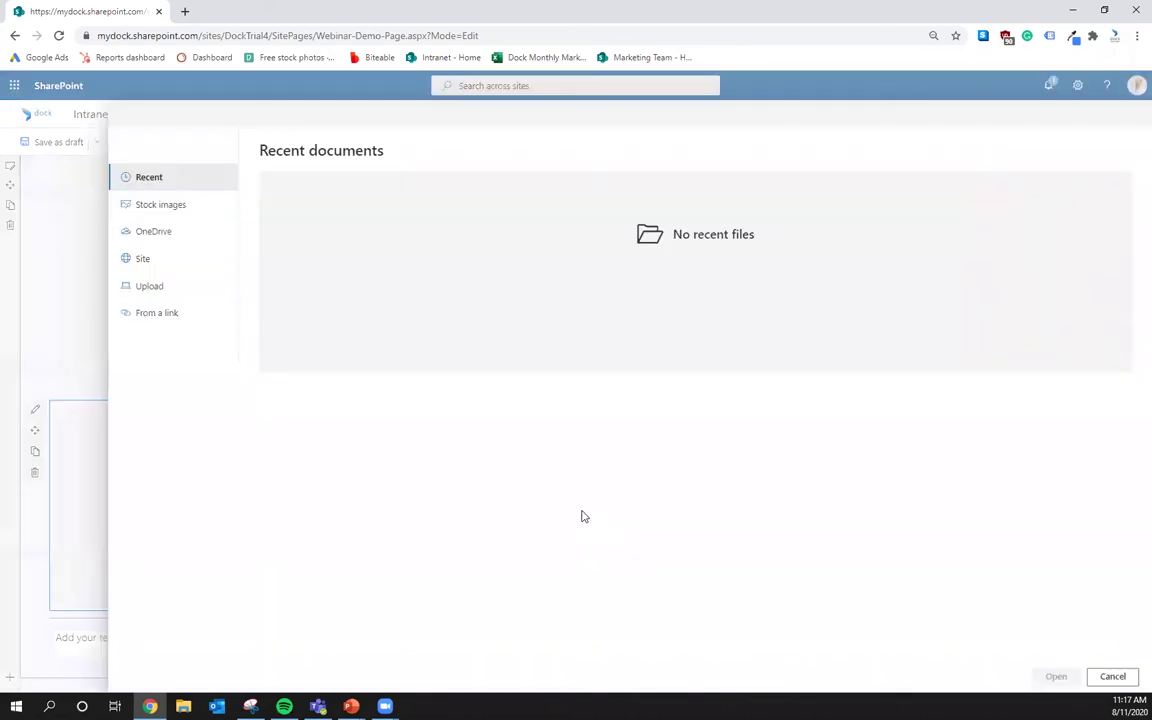
click(181, 208)
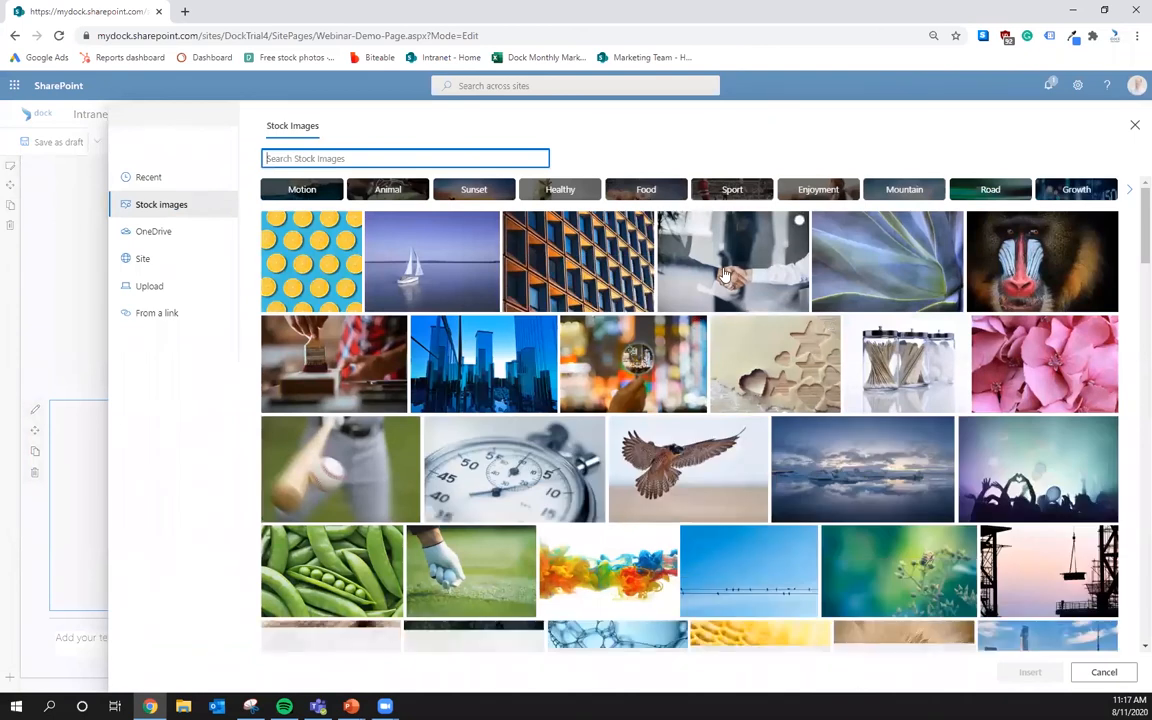
click(733, 260)
click(1022, 672)
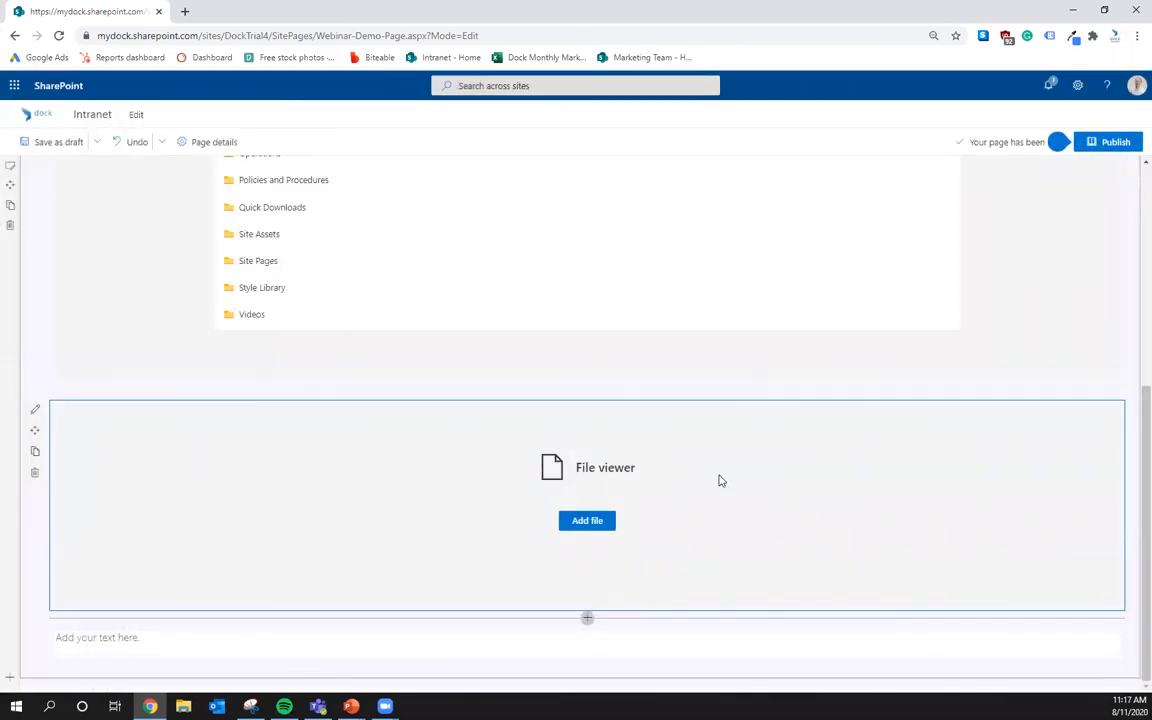
scroll(721, 481, up, 3)
scroll(681, 545, down, 2)
scroll(681, 545, up, 3)
scroll(681, 545, down, 2)
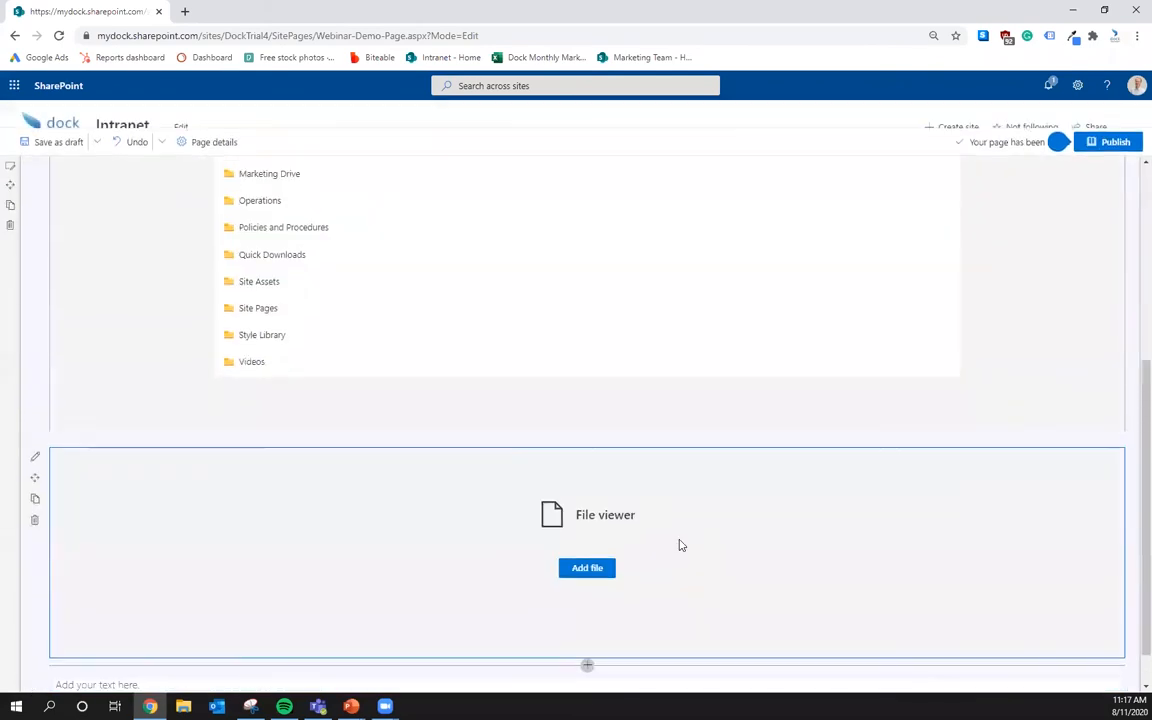
scroll(681, 545, up, 5)
scroll(681, 545, down, 5)
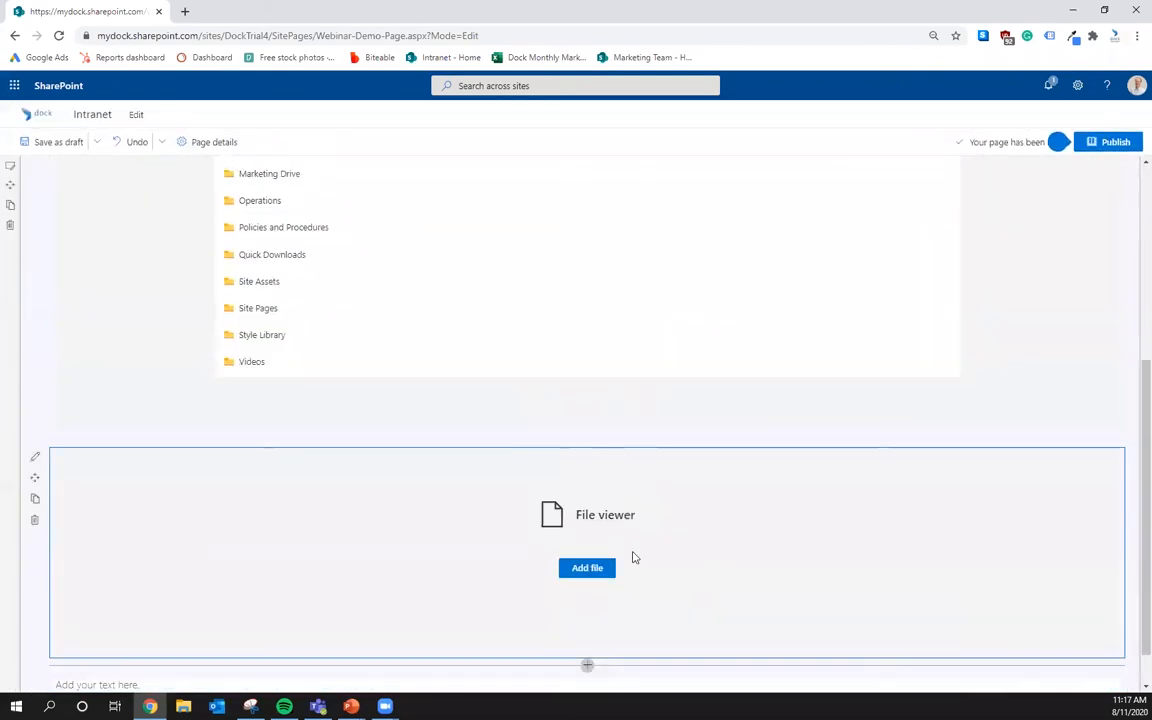
Browse OneDrive then the site's Documents library and choose Affordable Care Act Exchange Notice.pdf.
click(600, 568)
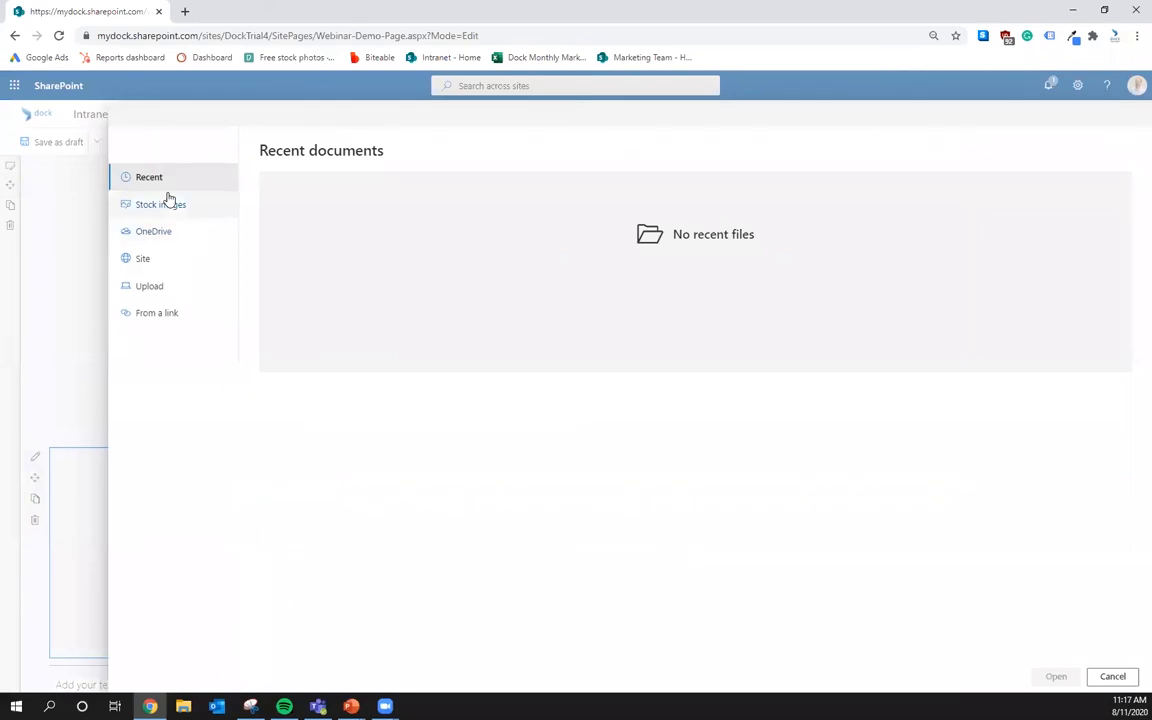
click(146, 233)
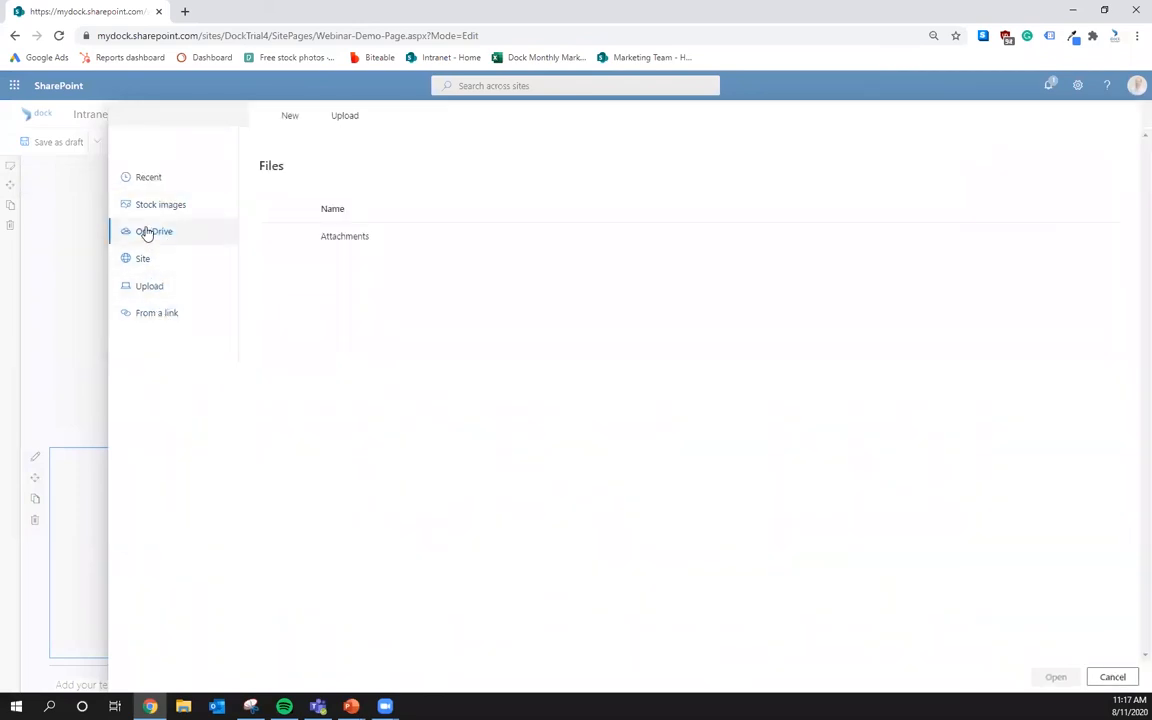
click(344, 236)
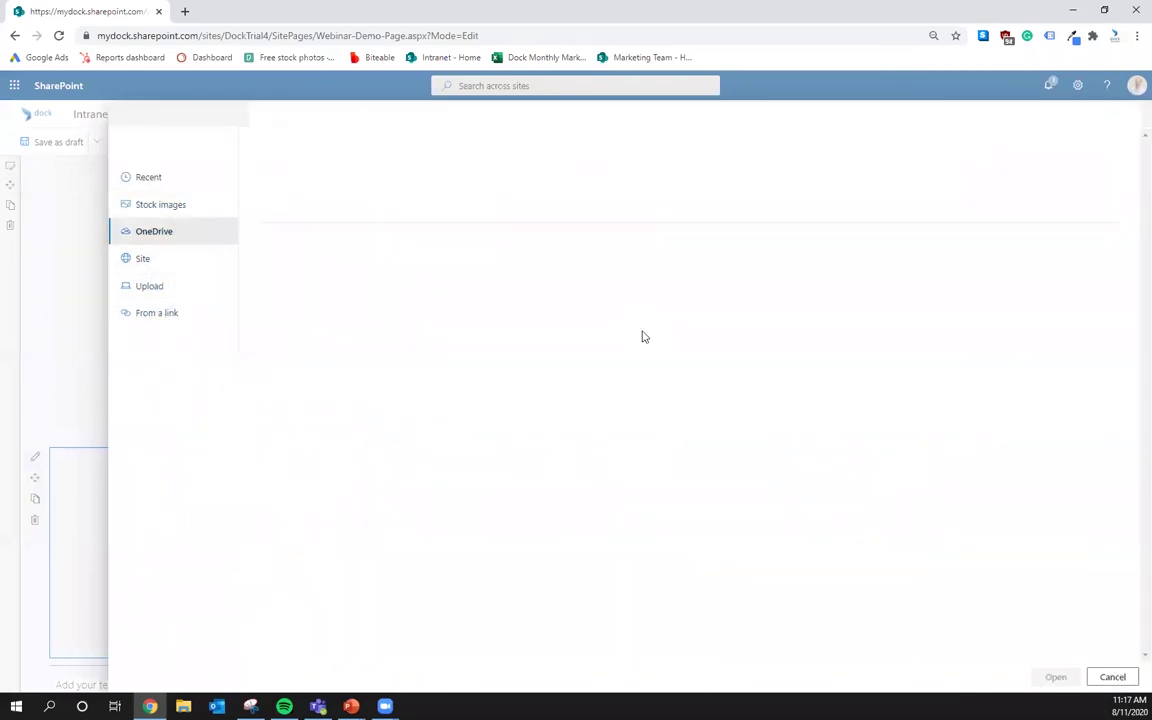
click(142, 258)
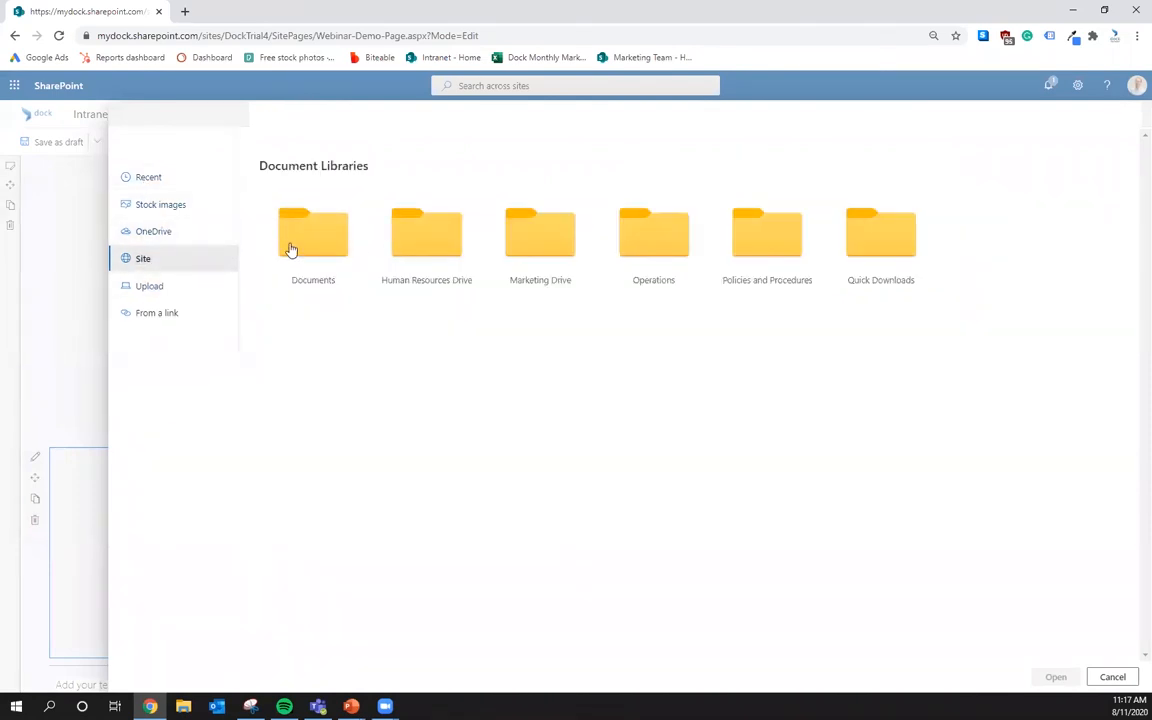
click(289, 248)
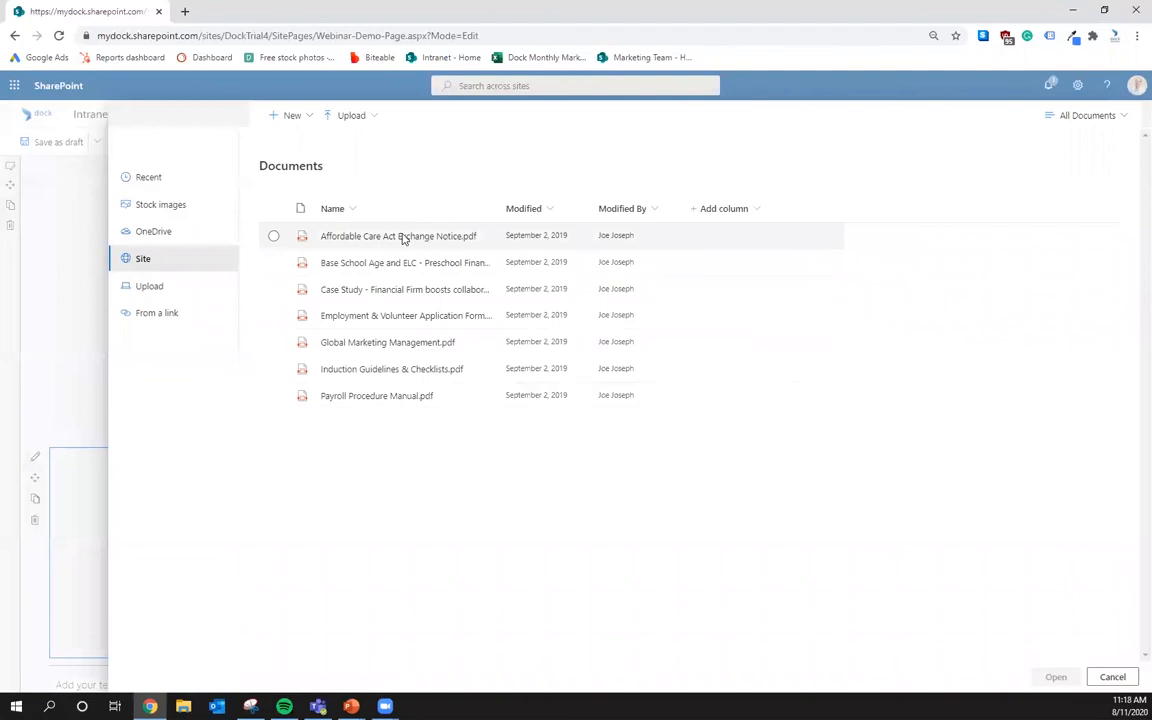
click(397, 236)
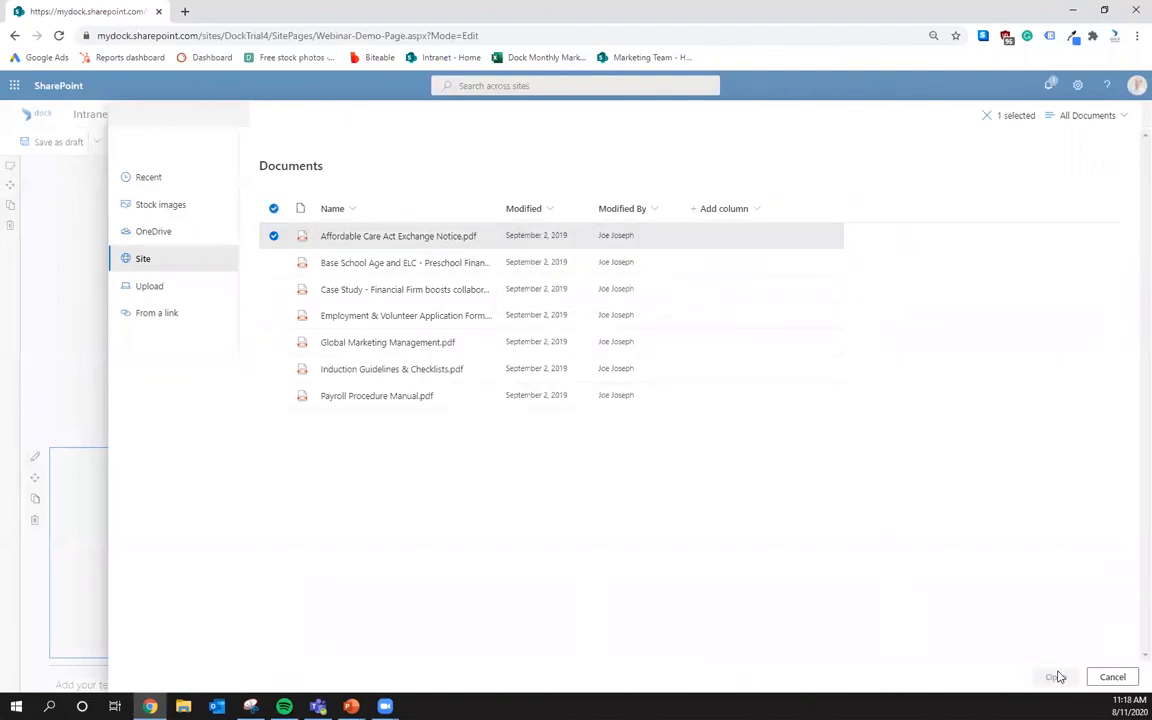
Embed the chosen PDF in the File viewer web part.
click(1058, 677)
scroll(573, 395, up, 3)
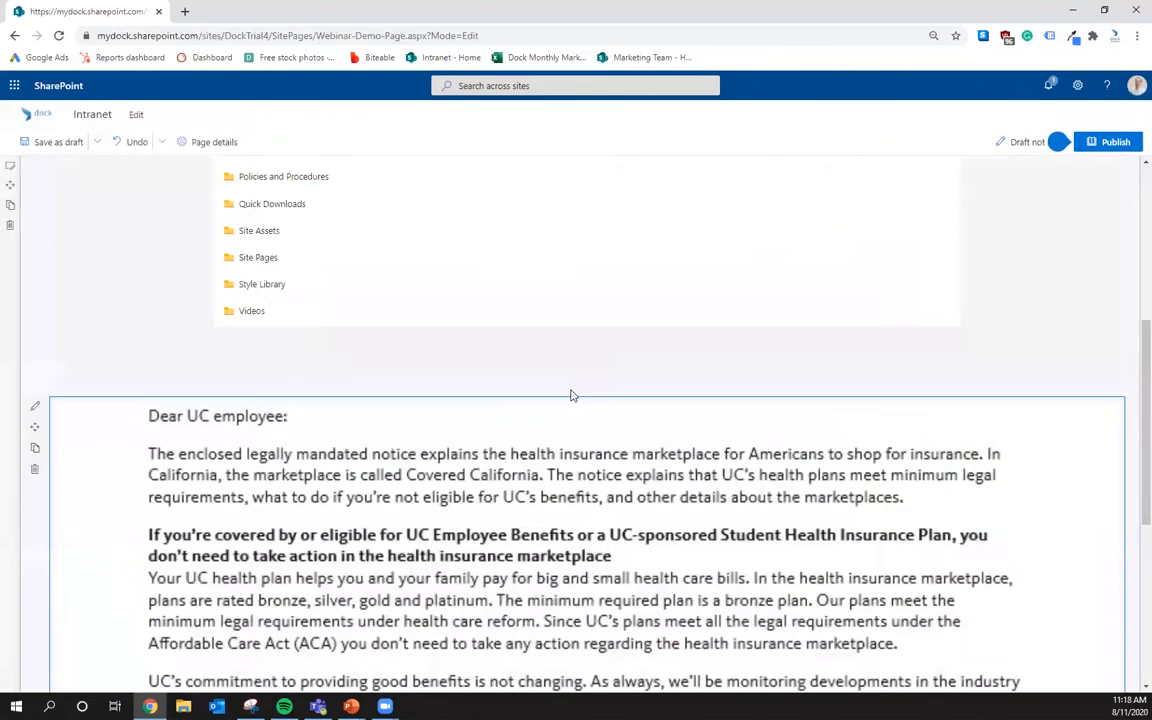
scroll(573, 395, down, 5)
scroll(573, 395, down, 5)
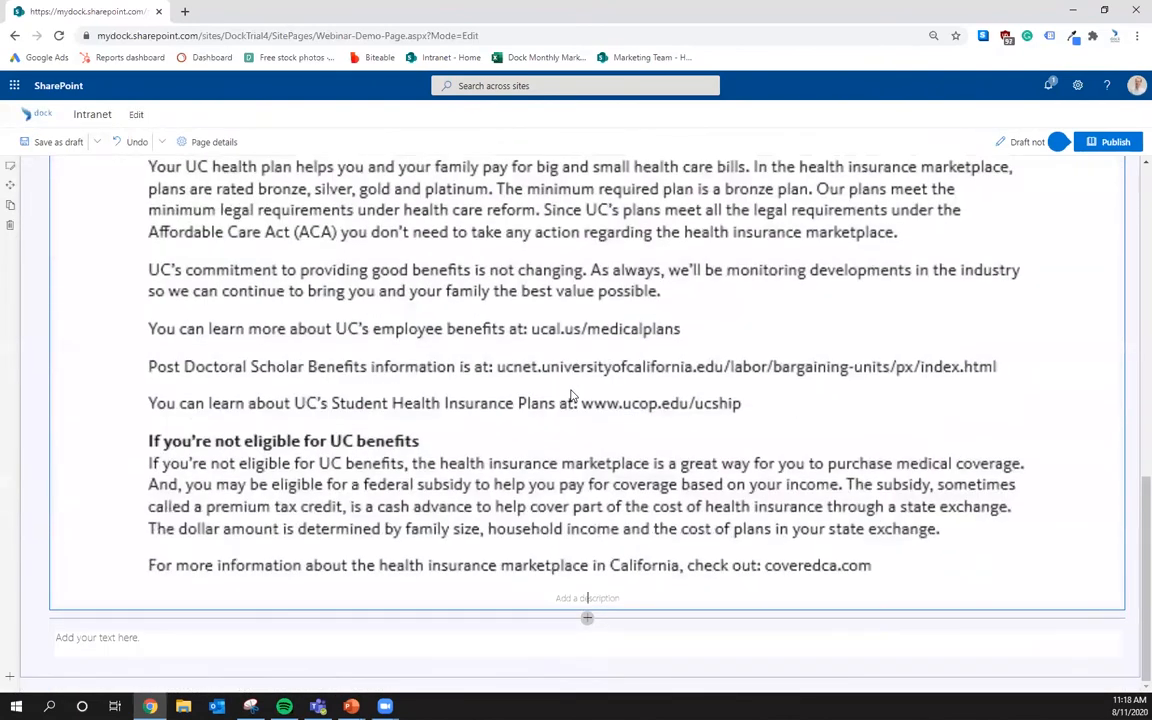
scroll(573, 395, up, 5)
scroll(573, 395, up, 5)
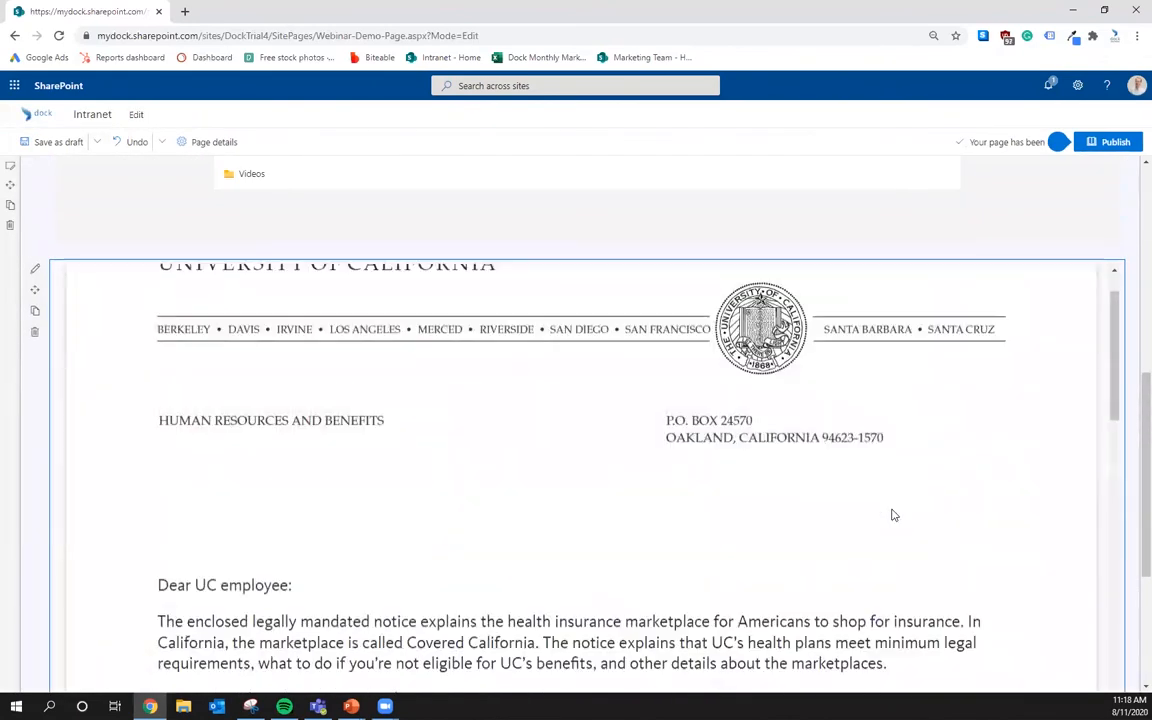
scroll(894, 515, down, 5)
scroll(820, 470, down, 5)
scroll(820, 470, down, 3)
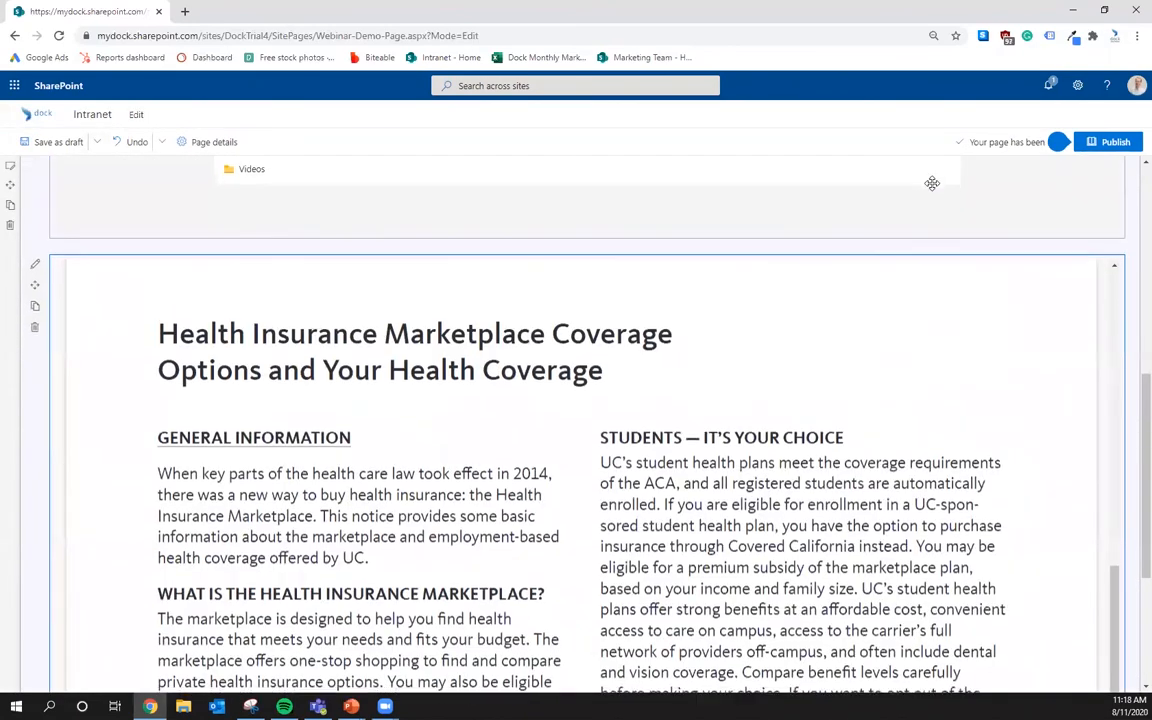
scroll(932, 300, down, 5)
scroll(950, 350, down, 5)
scroll(960, 360, down, 2)
scroll(966, 362, down, 3)
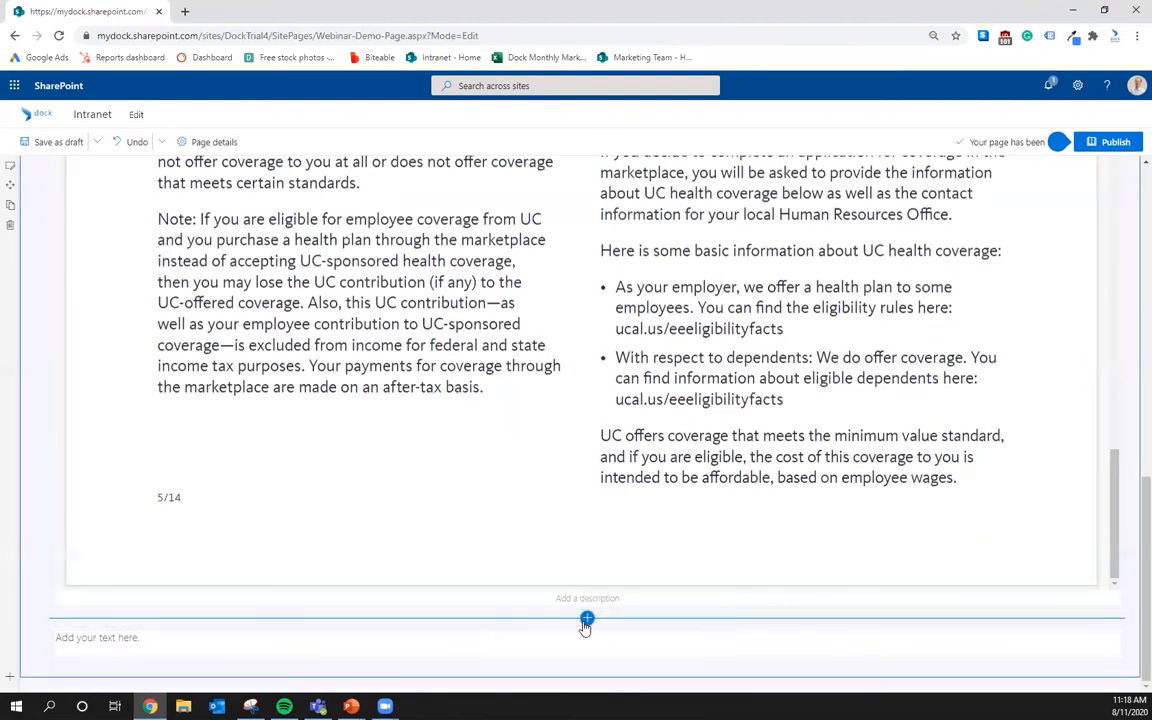
Add a Hero web part below the PDF and start picking a link for its large tile.
click(586, 620)
scroll(585, 520, down, 5)
scroll(585, 520, down, 3)
click(524, 492)
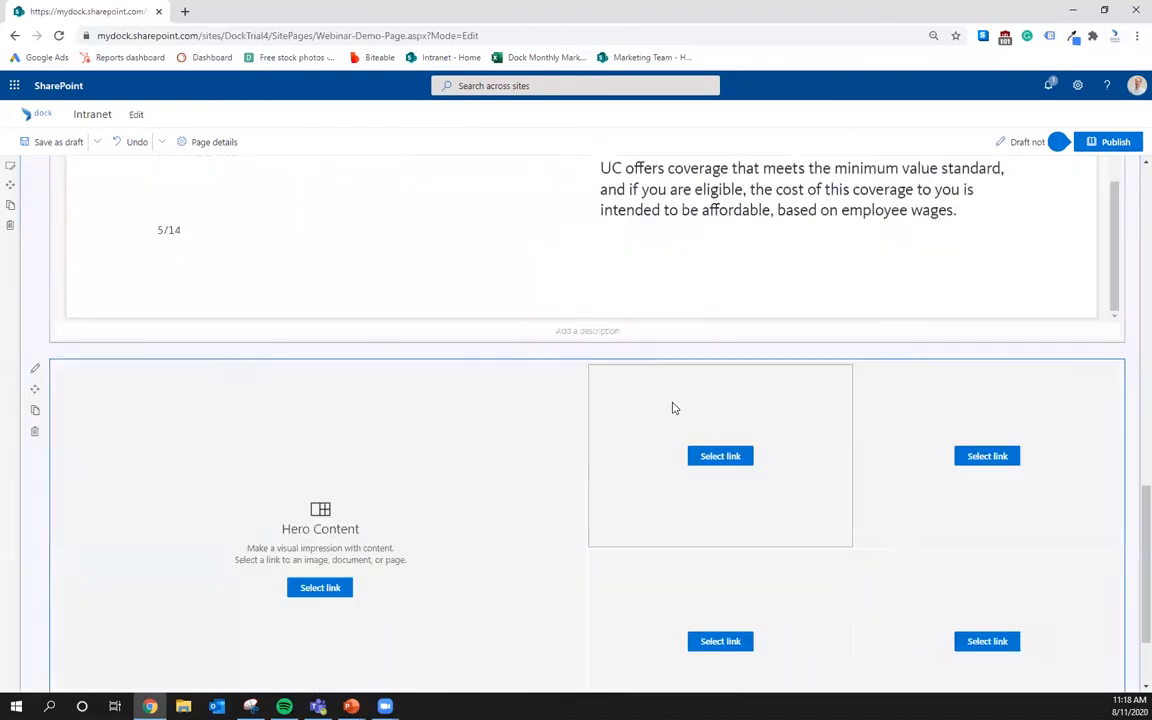
scroll(672, 408, down, 2)
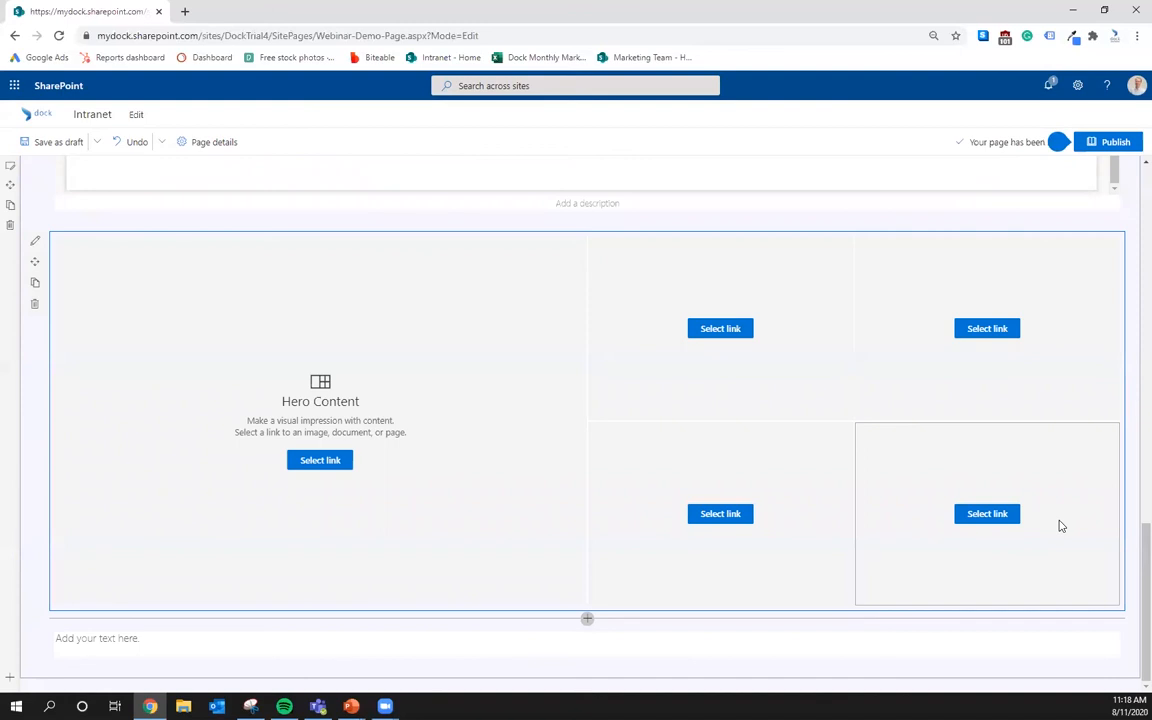
click(320, 460)
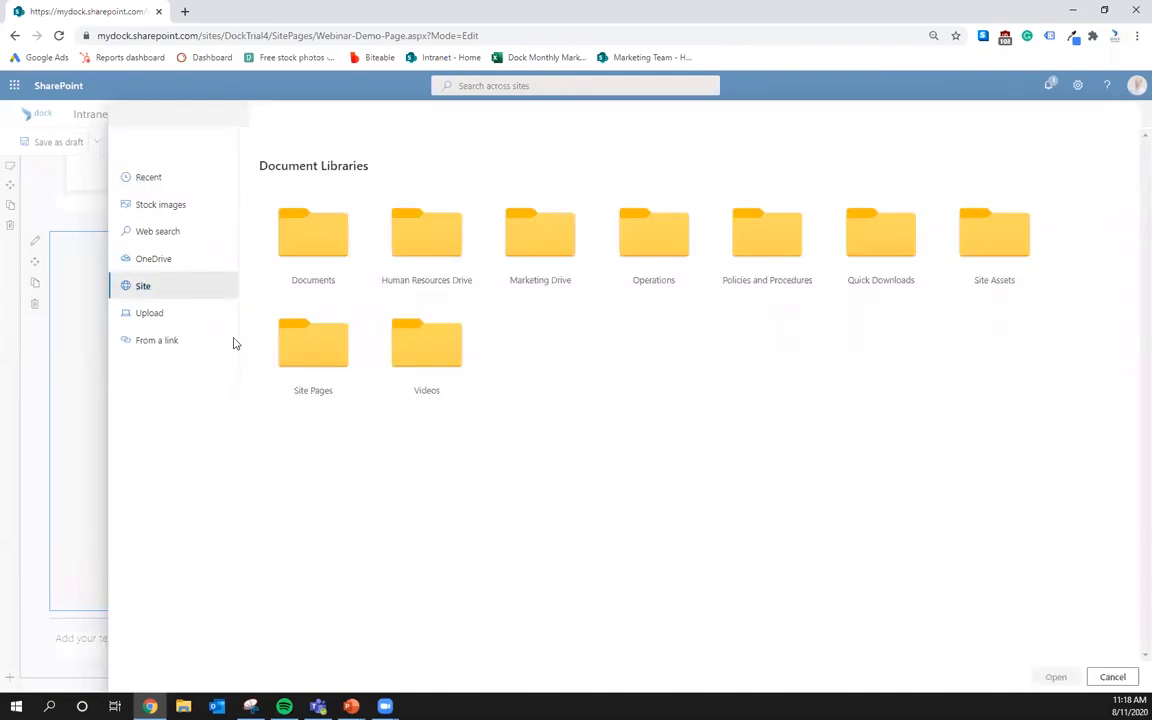
Link the large hero tile to Global Marketing Management.pdf from Documents and show its settings.
click(303, 238)
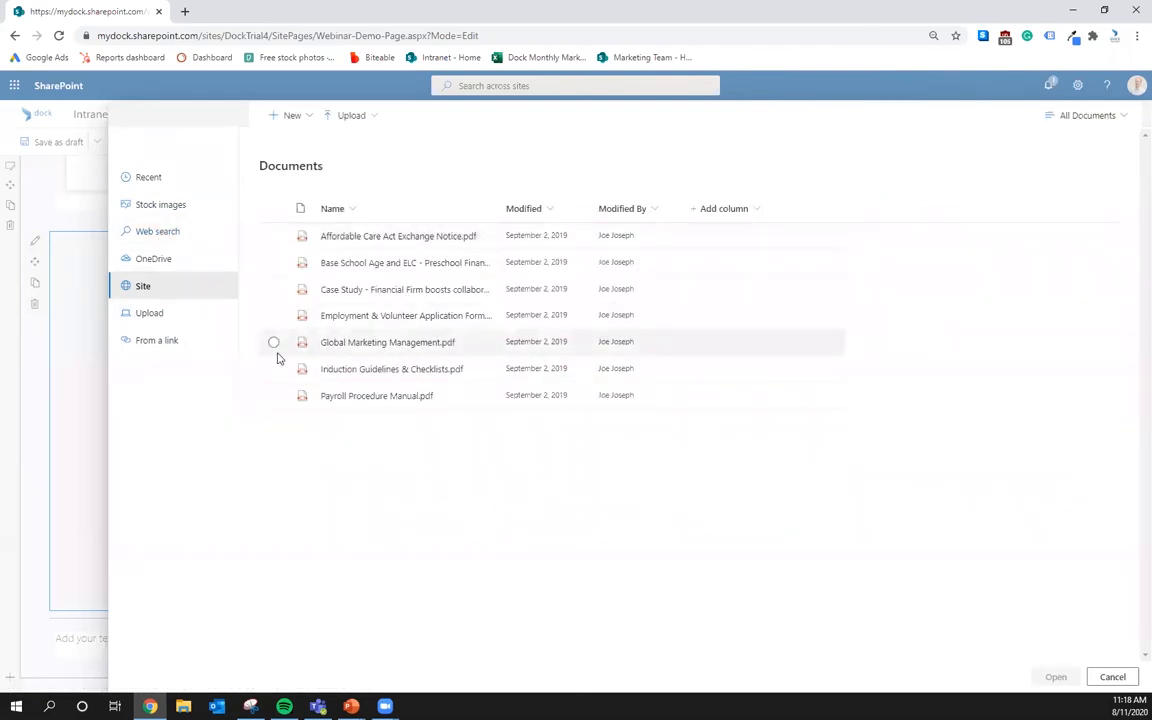
click(274, 342)
click(1055, 677)
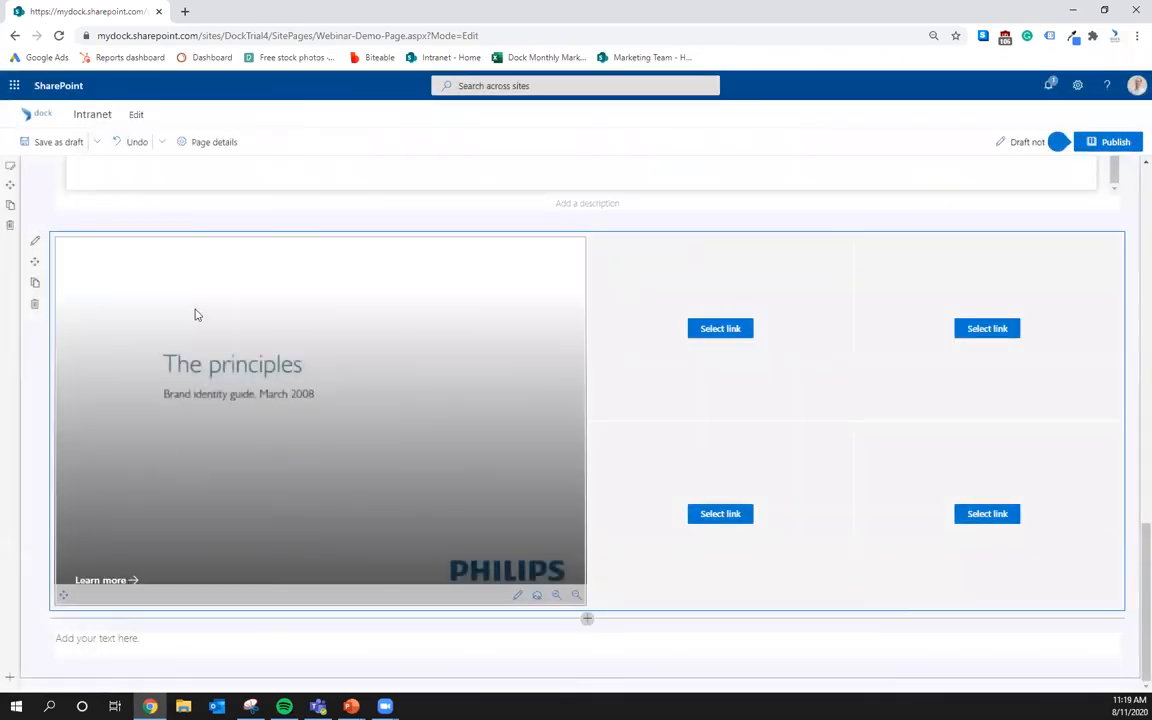
click(517, 598)
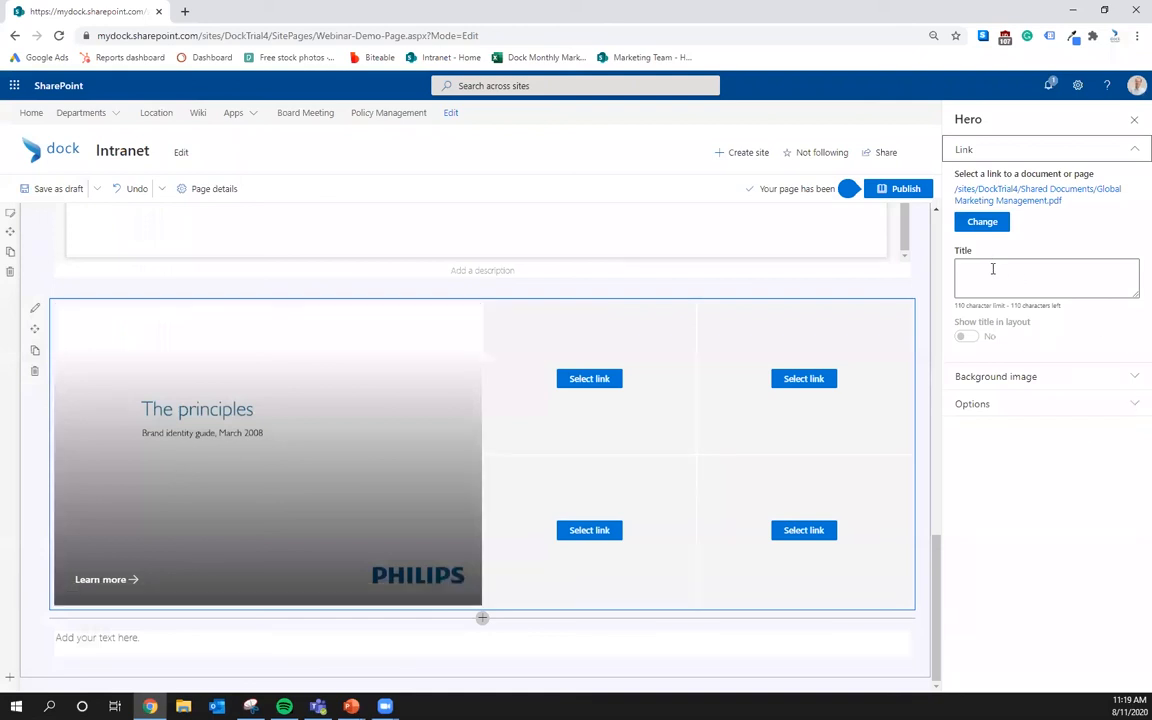
Give the large hero tile a custom stock-image background of a man checking his watch.
click(986, 380)
click(961, 425)
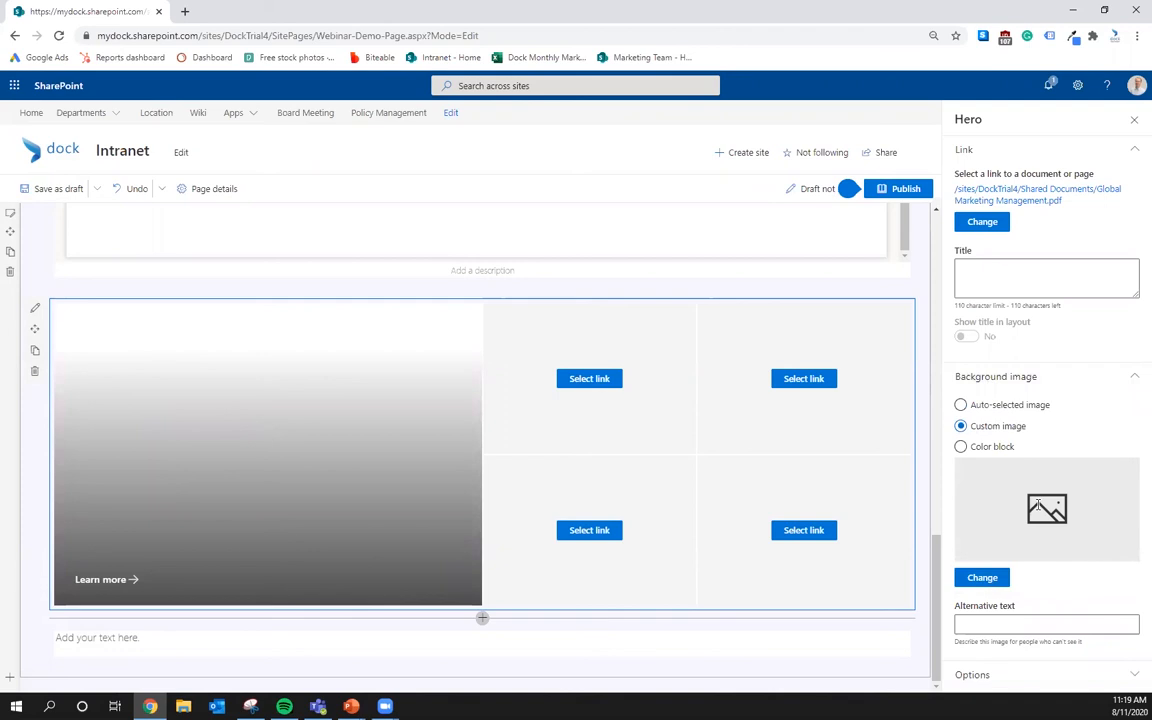
click(982, 577)
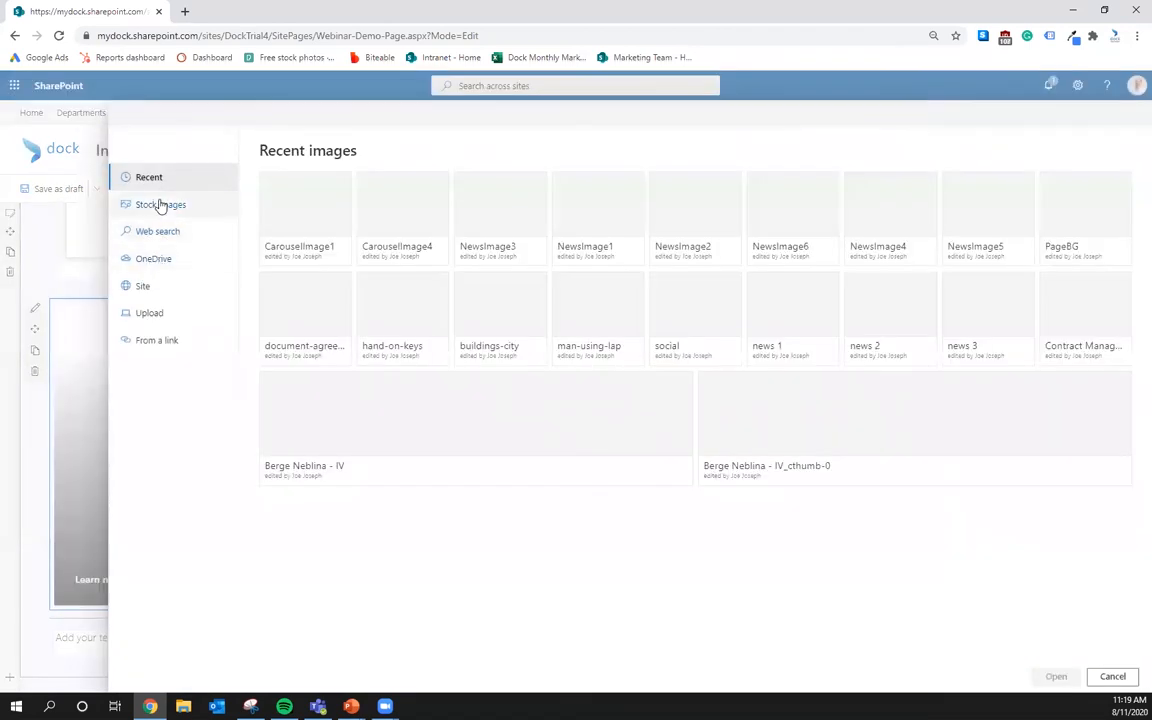
click(161, 204)
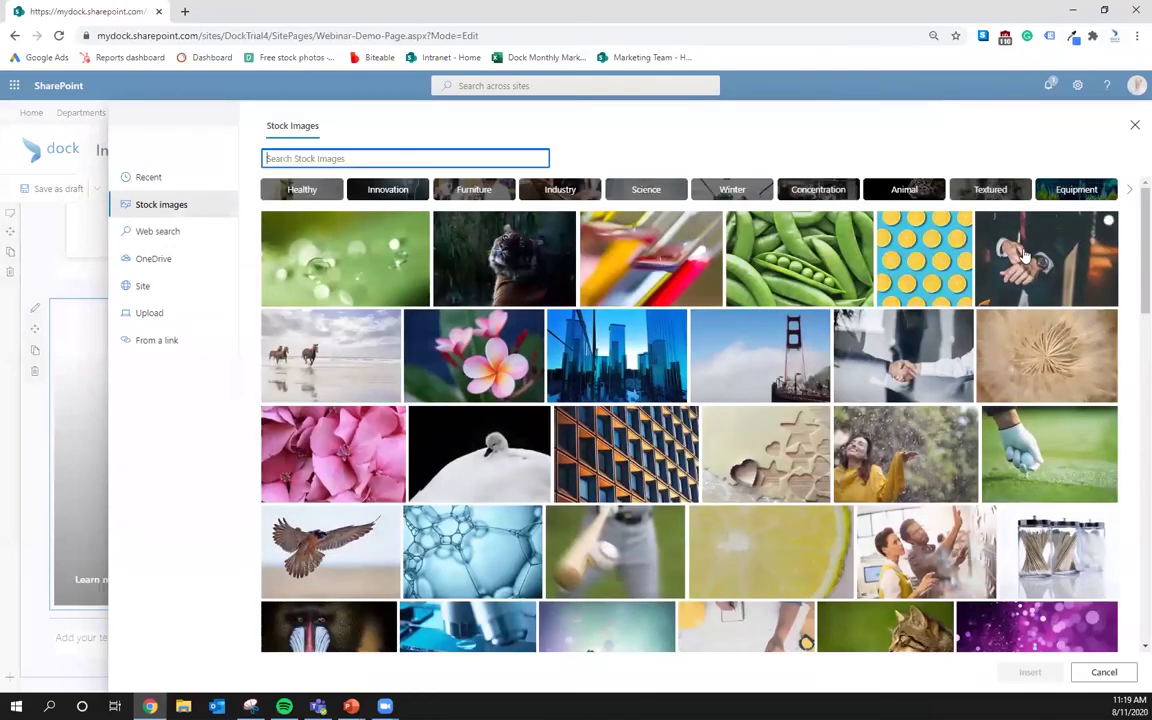
click(1108, 220)
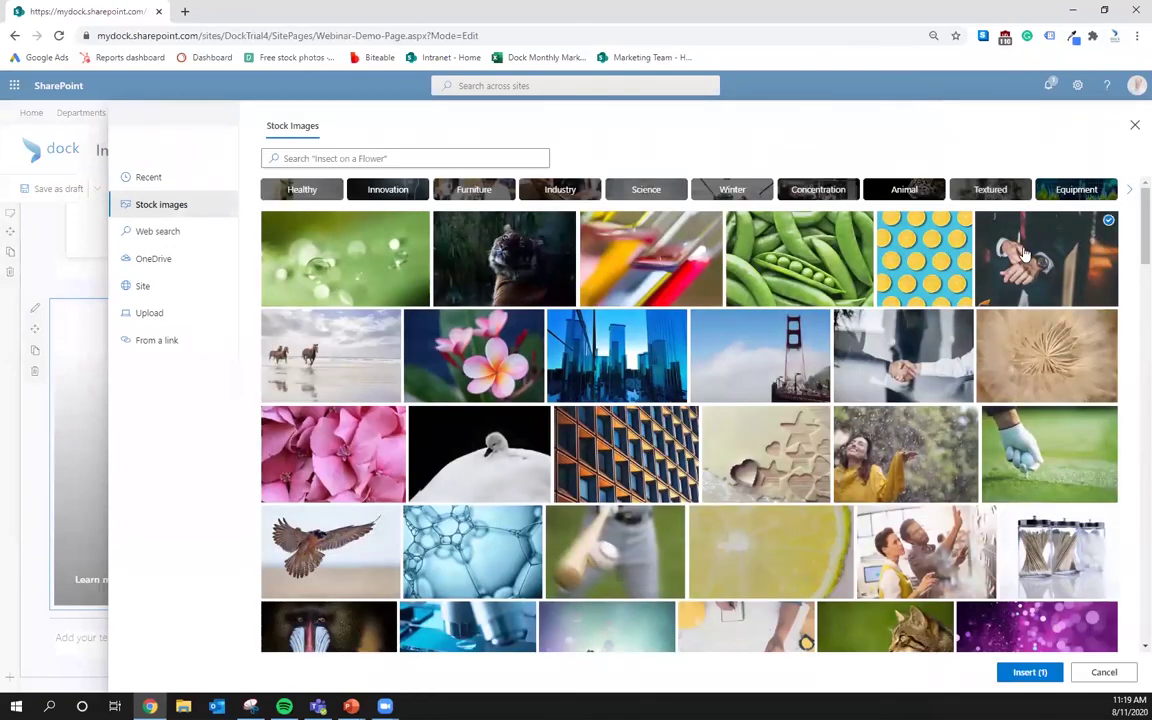
click(1029, 672)
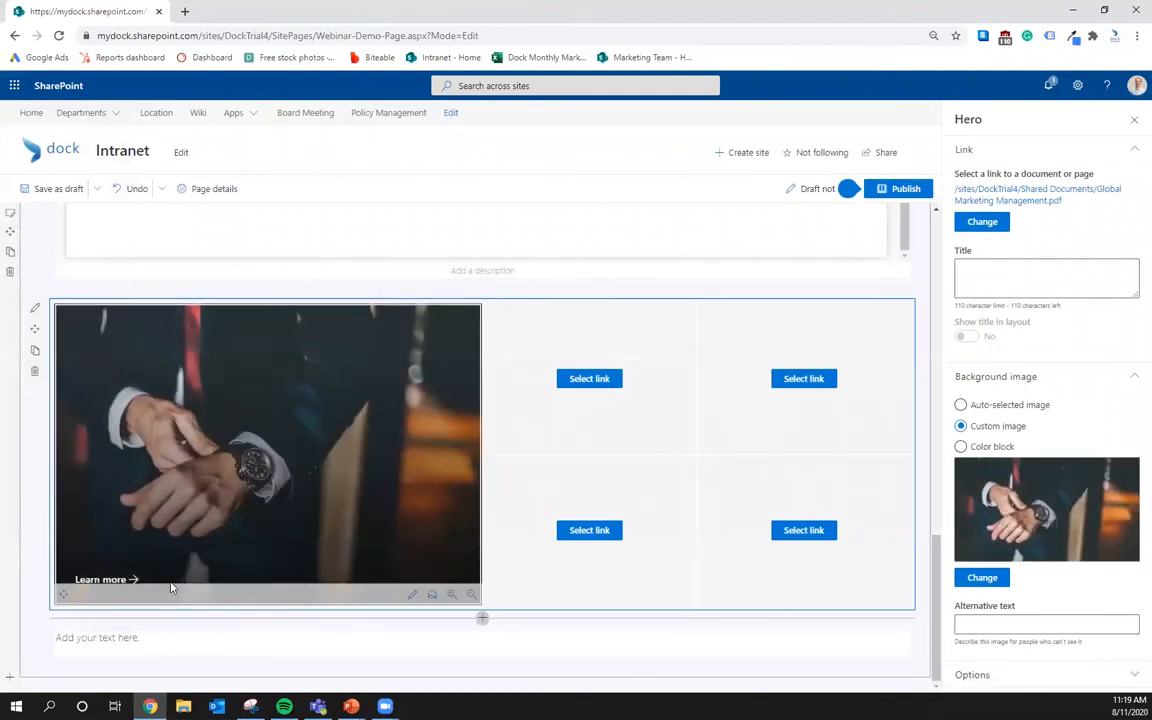
click(124, 580)
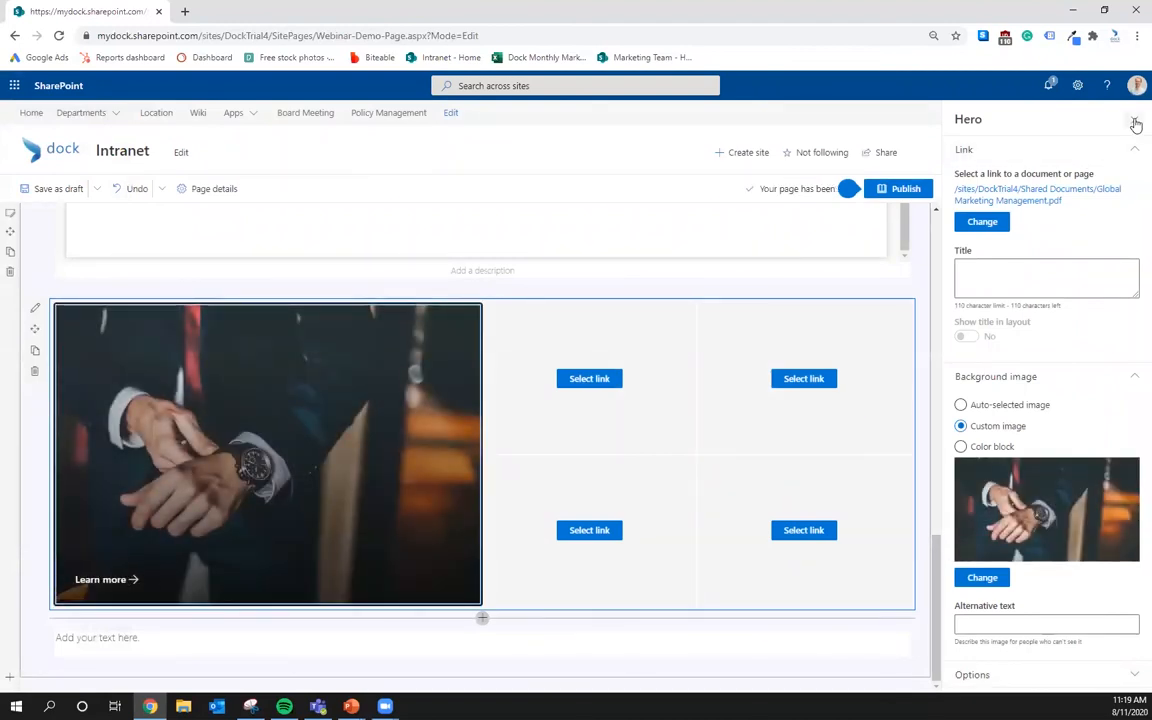
click(1134, 119)
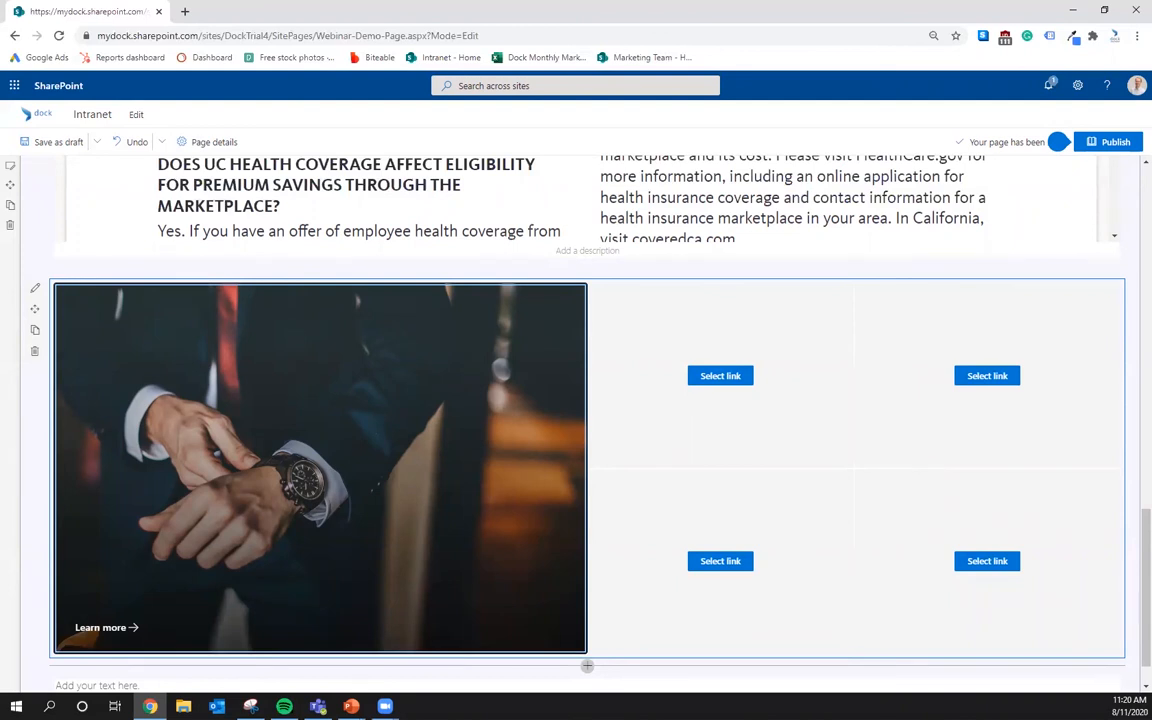
scroll(450, 450, down, 1)
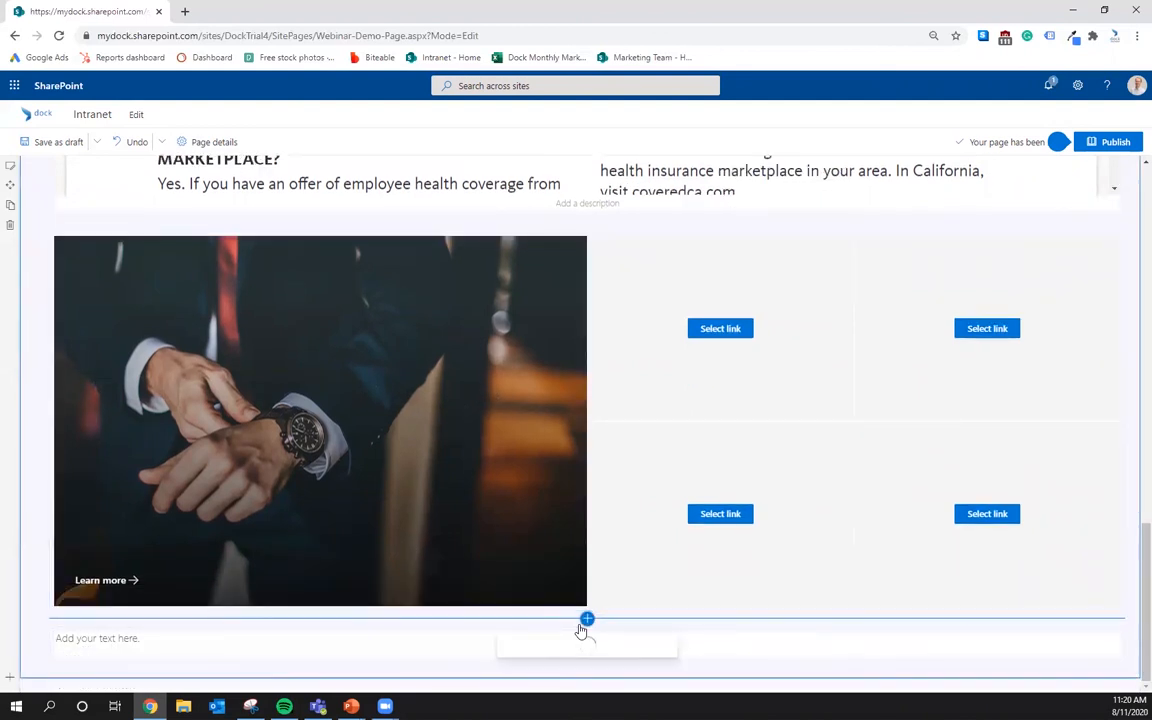
Add a new web part from the toolbox below the Hero.
click(586, 620)
click(632, 517)
scroll(641, 519, down, 1)
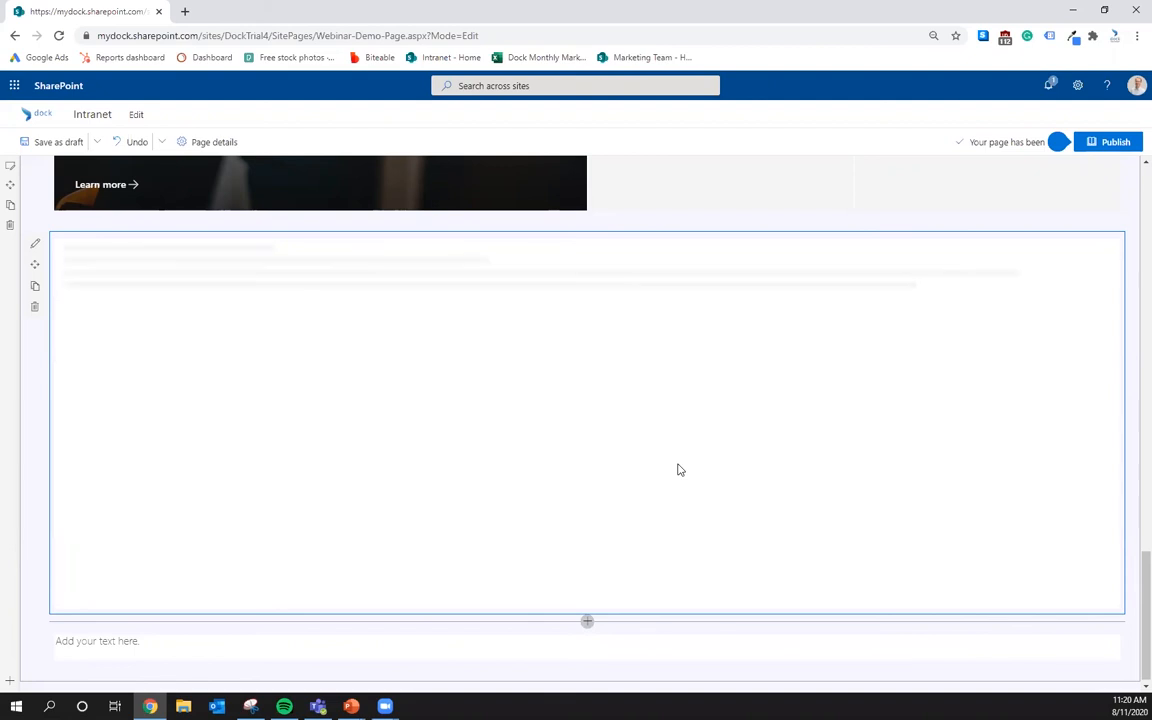
Add a Microsoft Forms web part and start a brand-new form named Webinar.
click(587, 623)
scroll(580, 500, down, 5)
scroll(585, 510, down, 5)
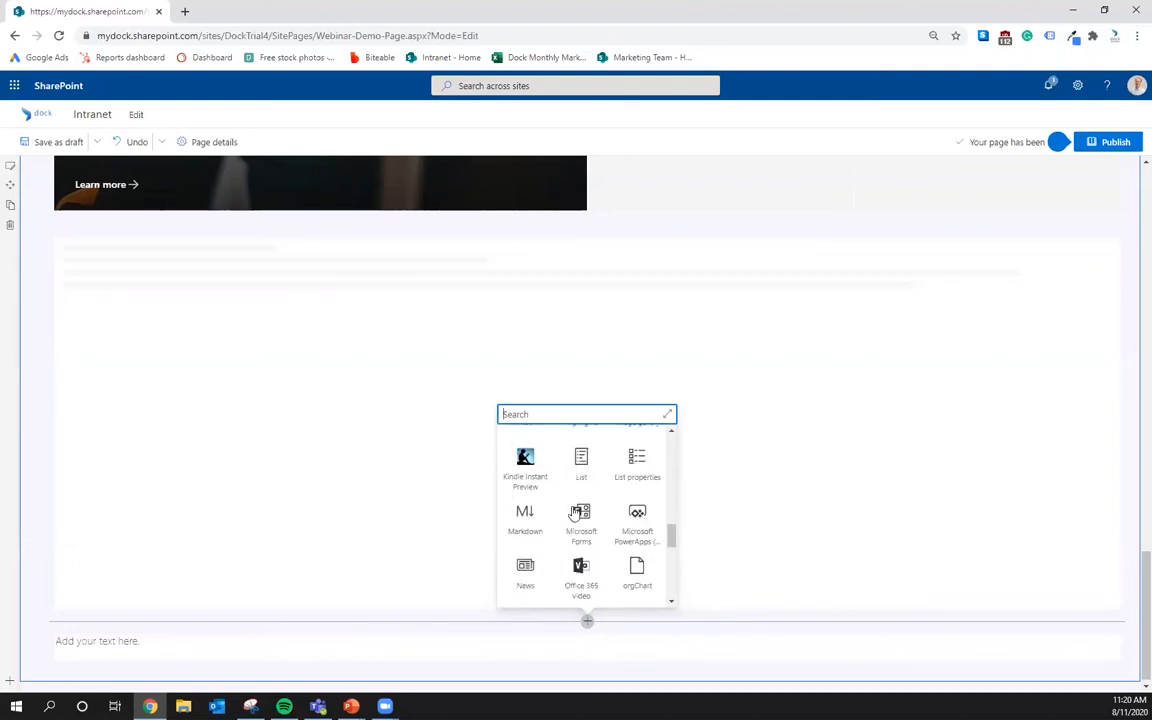
scroll(592, 512, down, 3)
scroll(615, 500, up, 3)
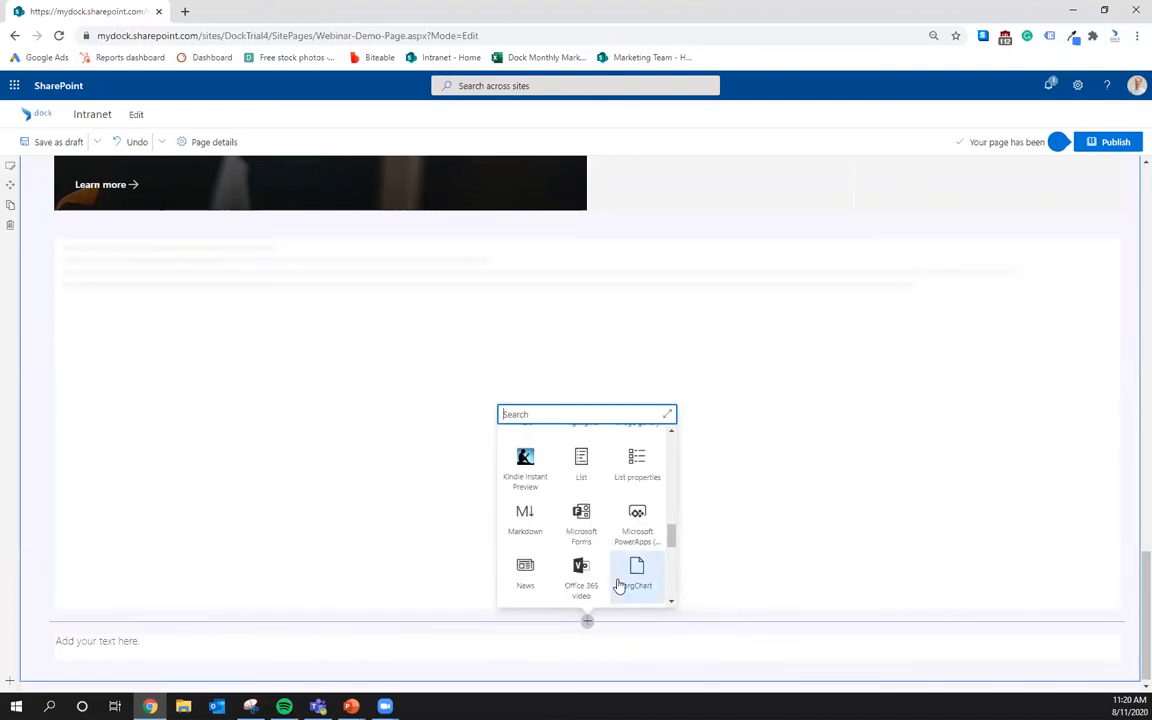
click(581, 520)
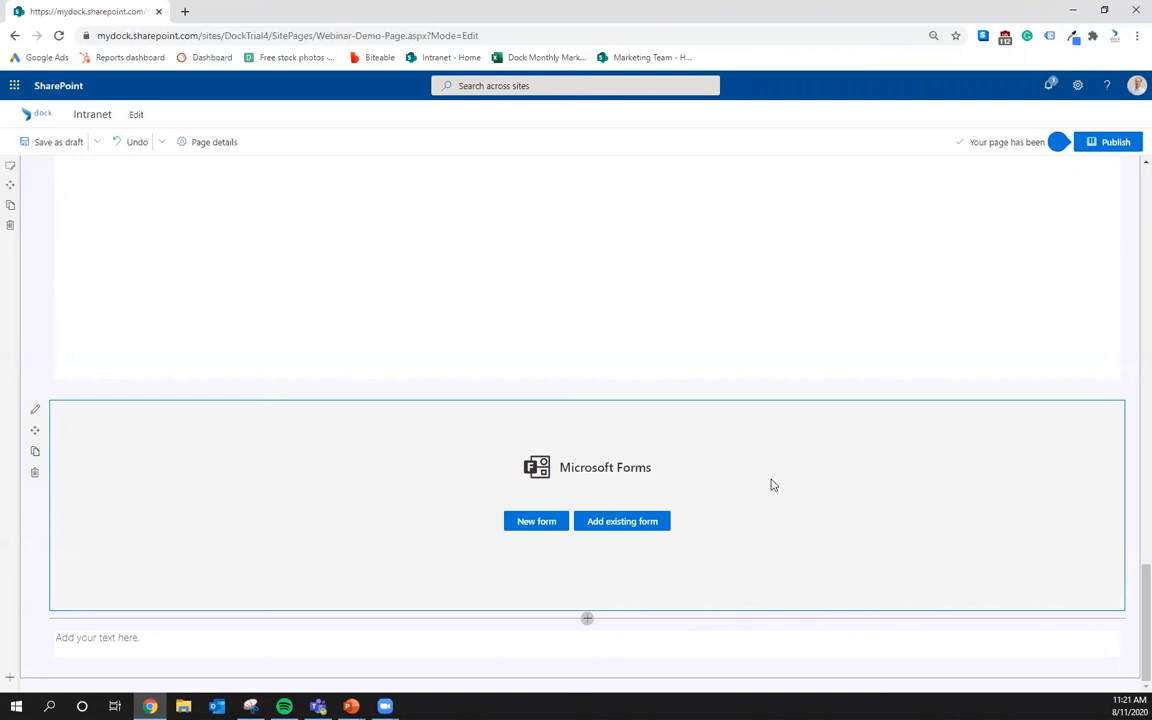
click(537, 521)
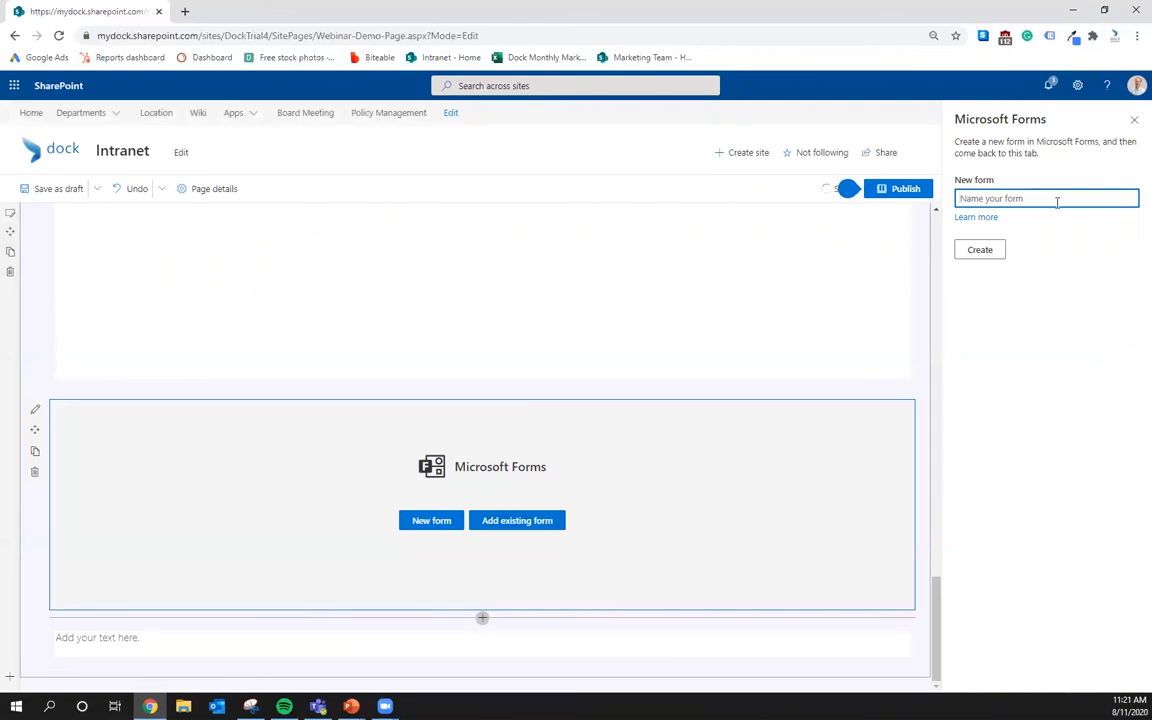
text(Webinar)
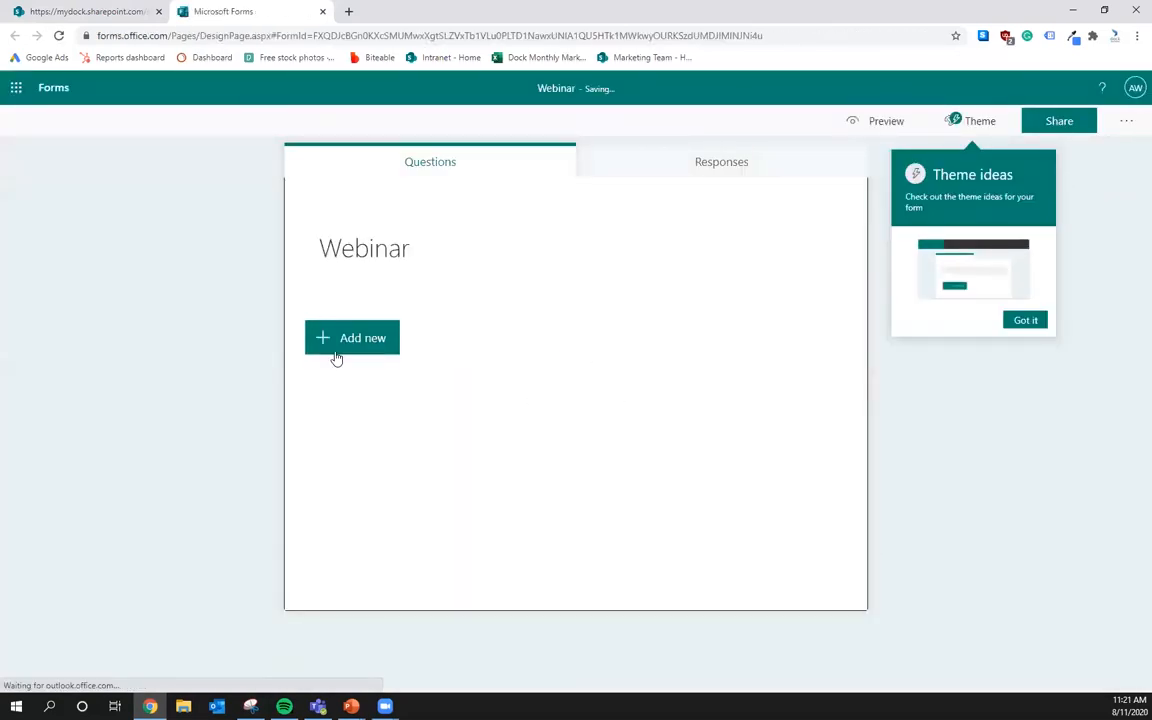
Start adding a first question to the Webinar form.
click(340, 338)
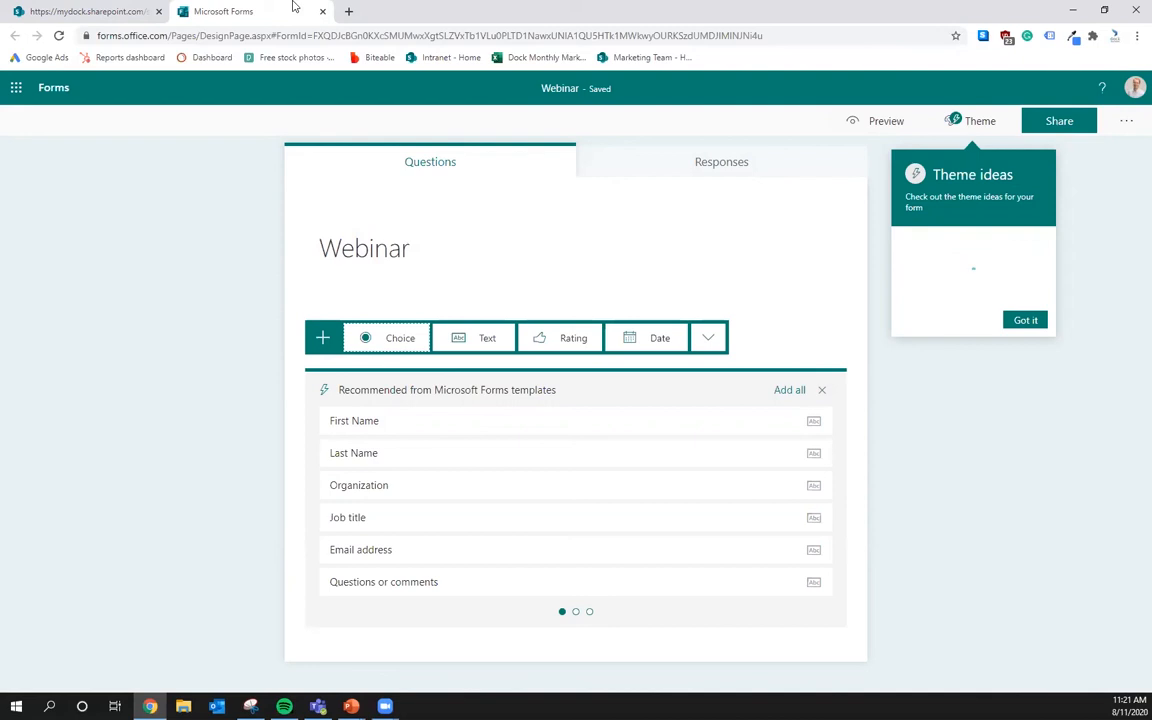
Return to the page and remove the embedded Webinar form web part.
click(322, 11)
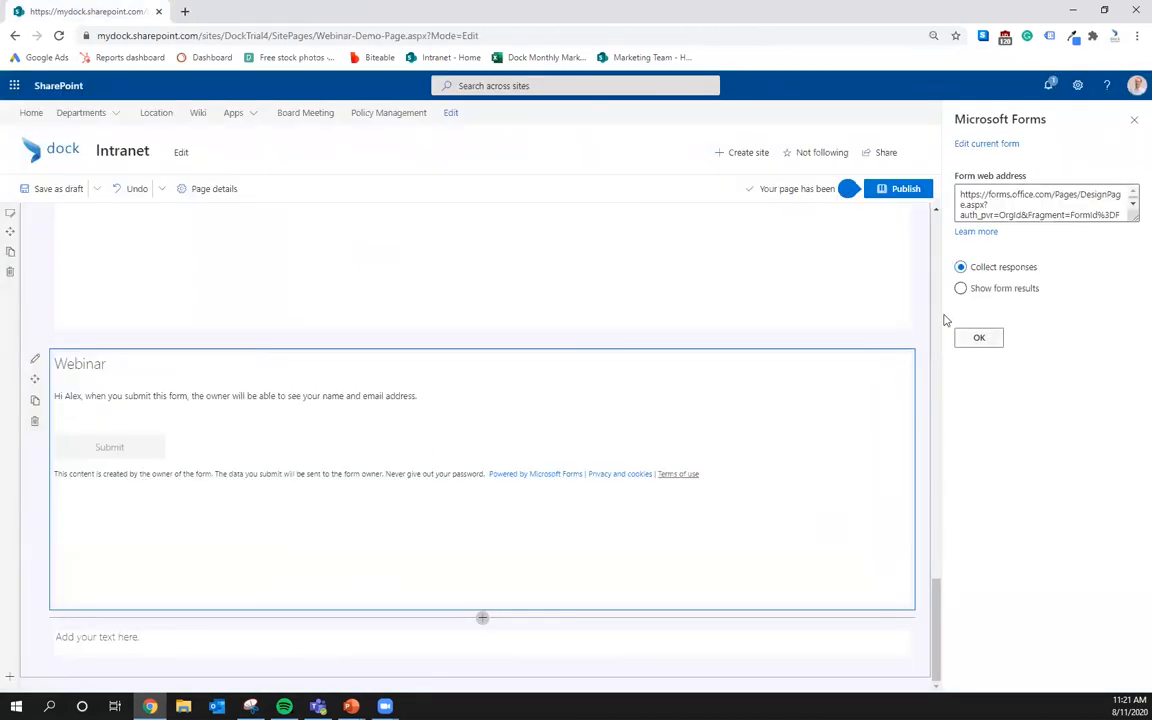
click(1131, 123)
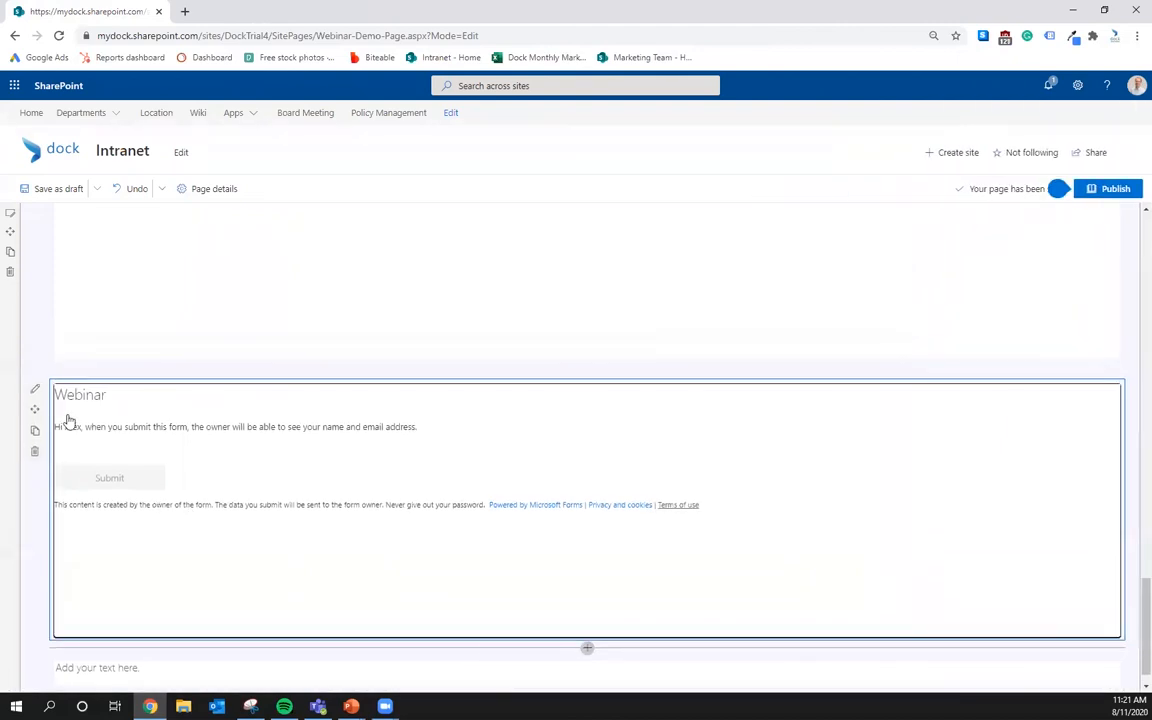
click(37, 469)
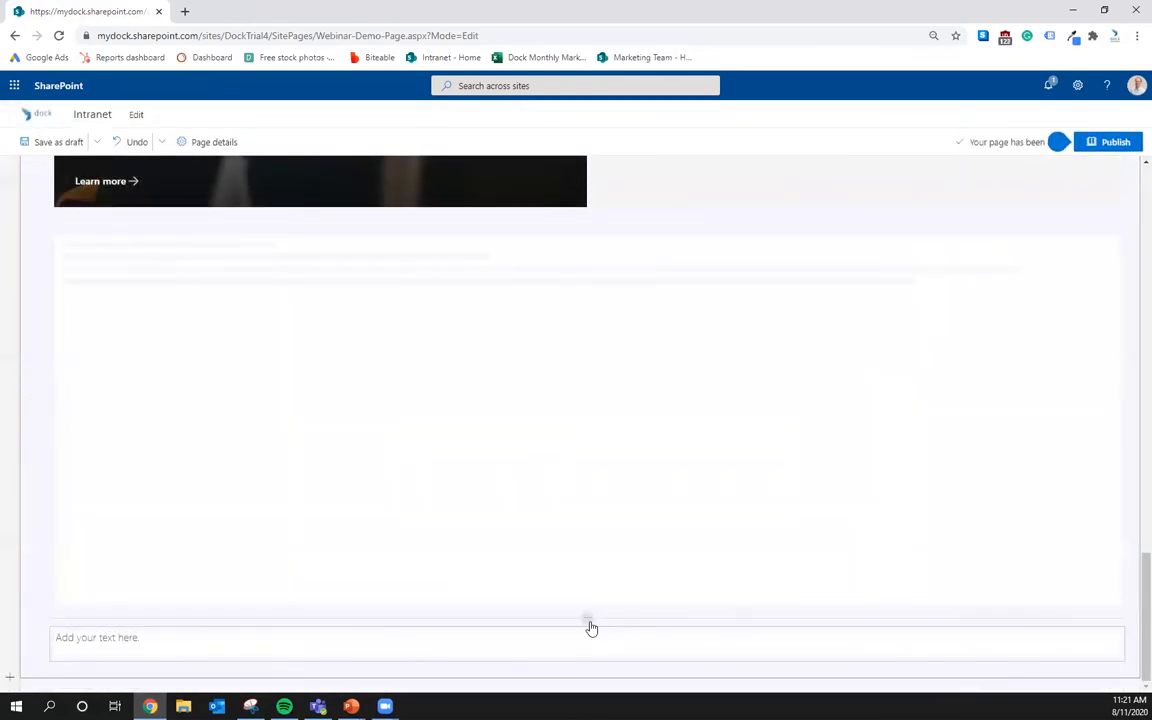
Add a fresh Microsoft Forms web part and go to its Form web address setting.
click(587, 618)
scroll(600, 530, down, 3)
scroll(600, 530, down, 3)
scroll(604, 532, down, 2)
scroll(604, 532, up, 2)
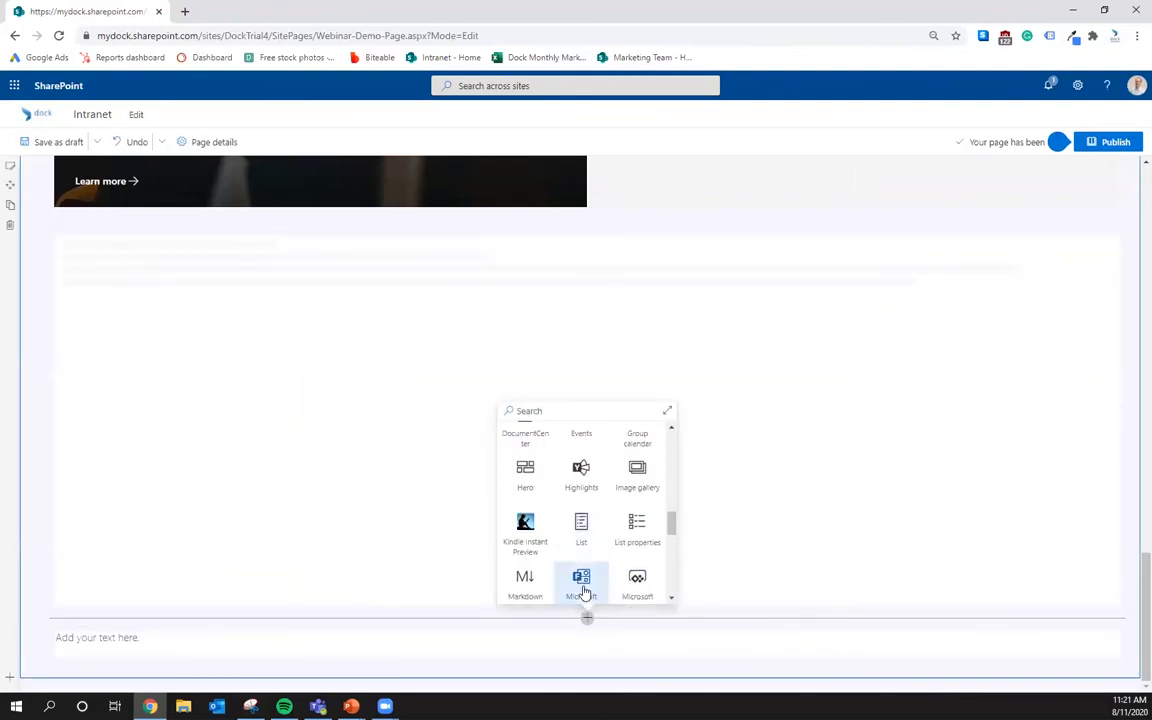
click(581, 575)
click(636, 523)
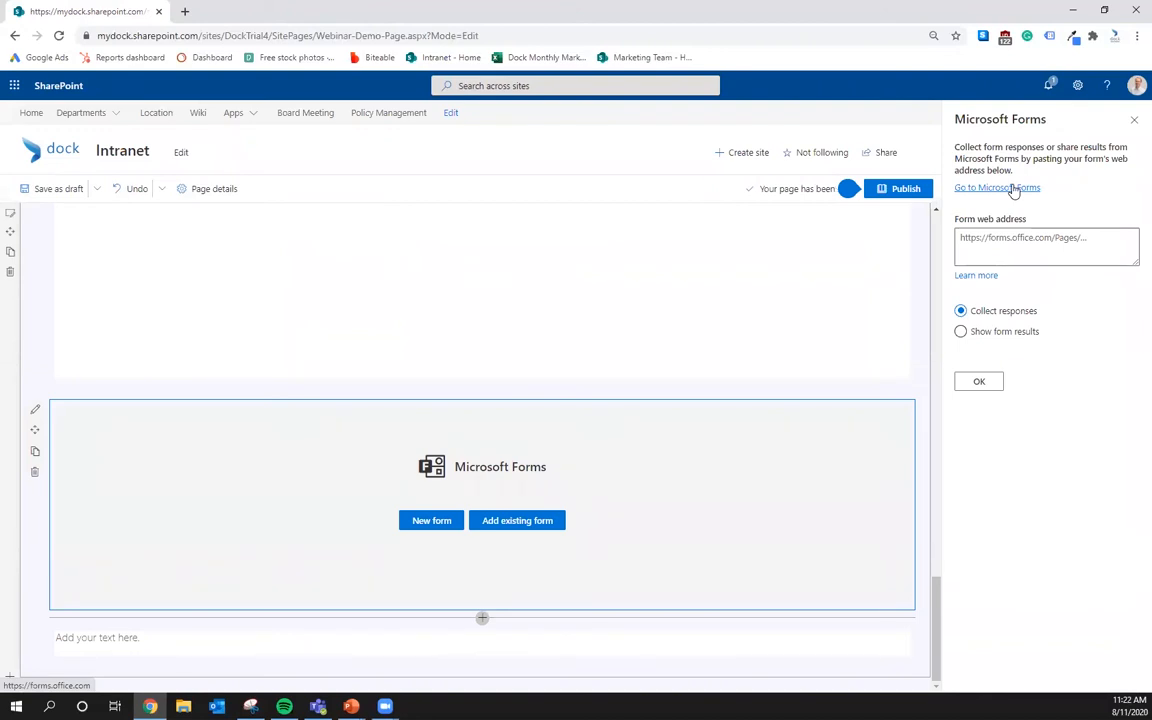
click(1036, 248)
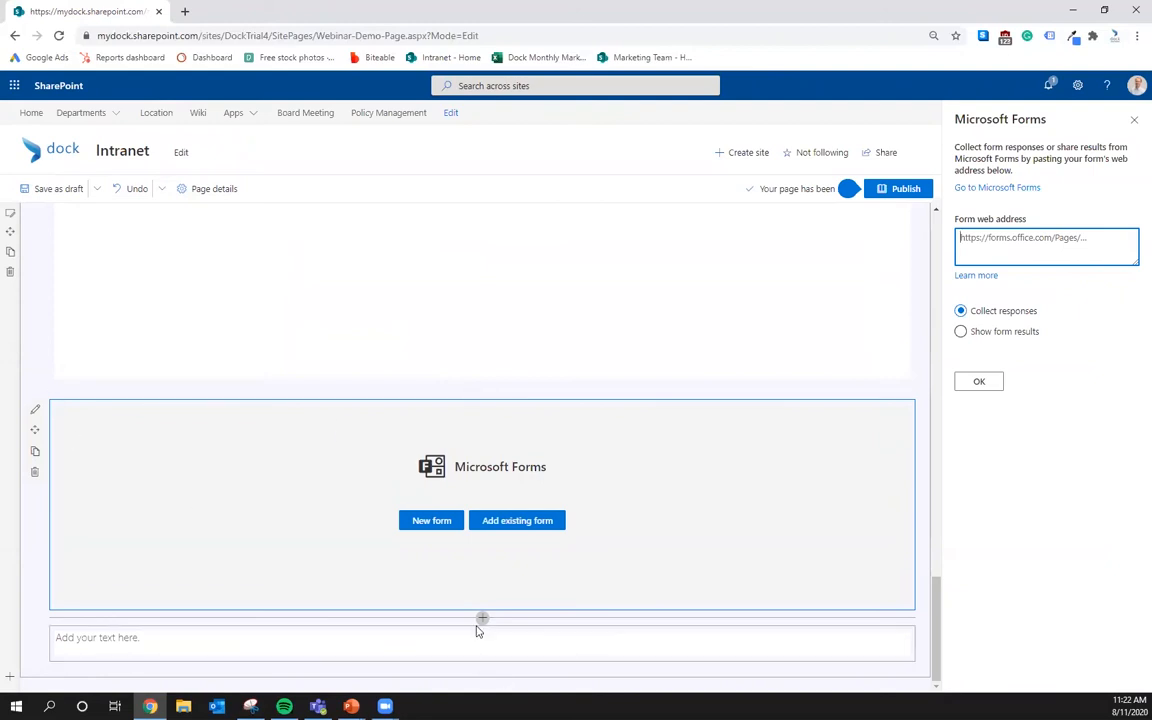
Add a People profiles web part and add the suggested person, Alex Wilber, to it.
click(480, 625)
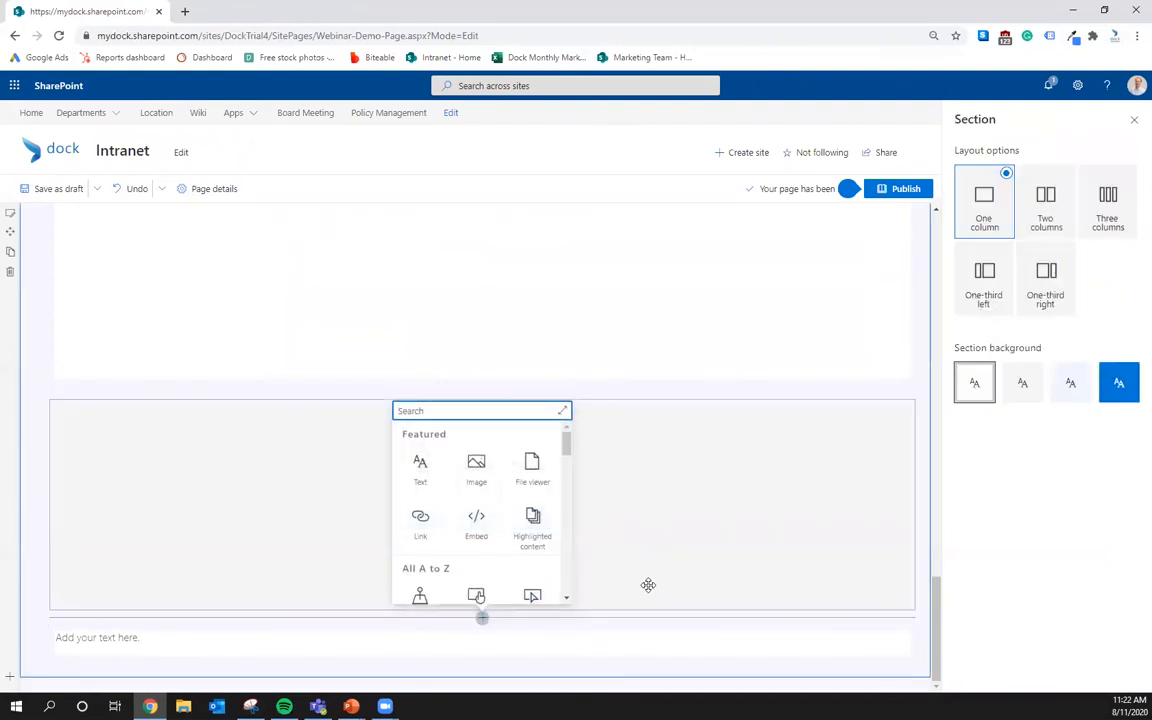
scroll(476, 480, down, 5)
scroll(500, 540, down, 3)
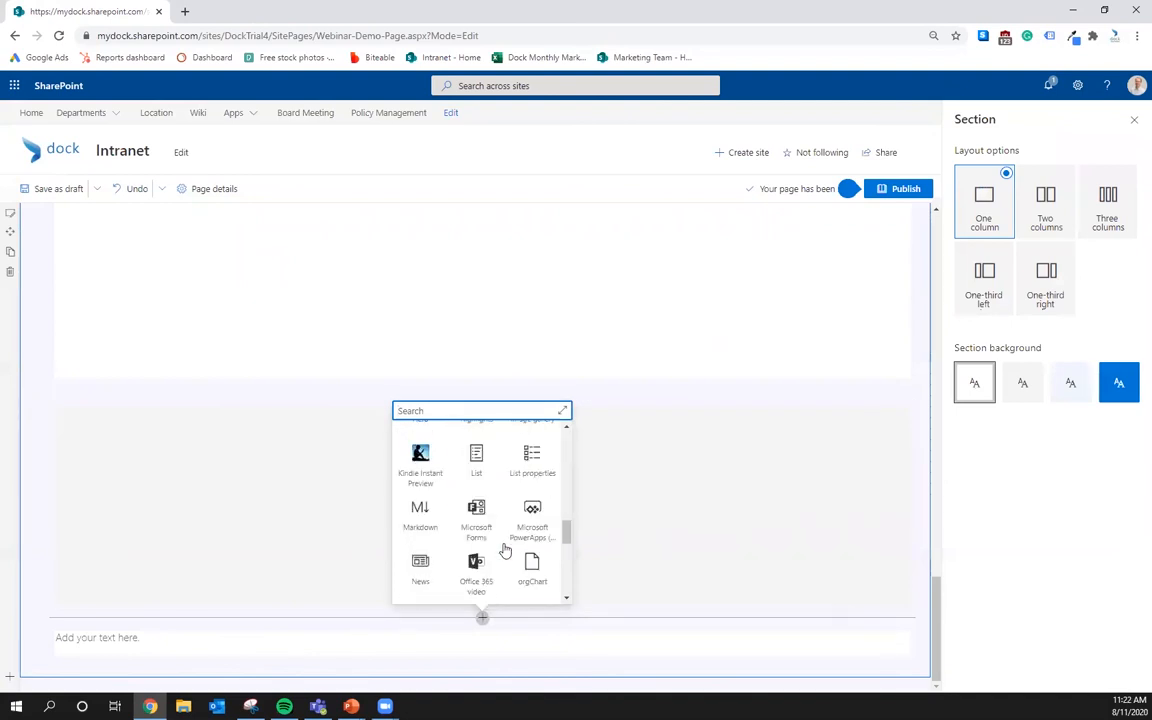
scroll(505, 549, down, 4)
scroll(505, 549, up, 1)
scroll(505, 549, up, 1)
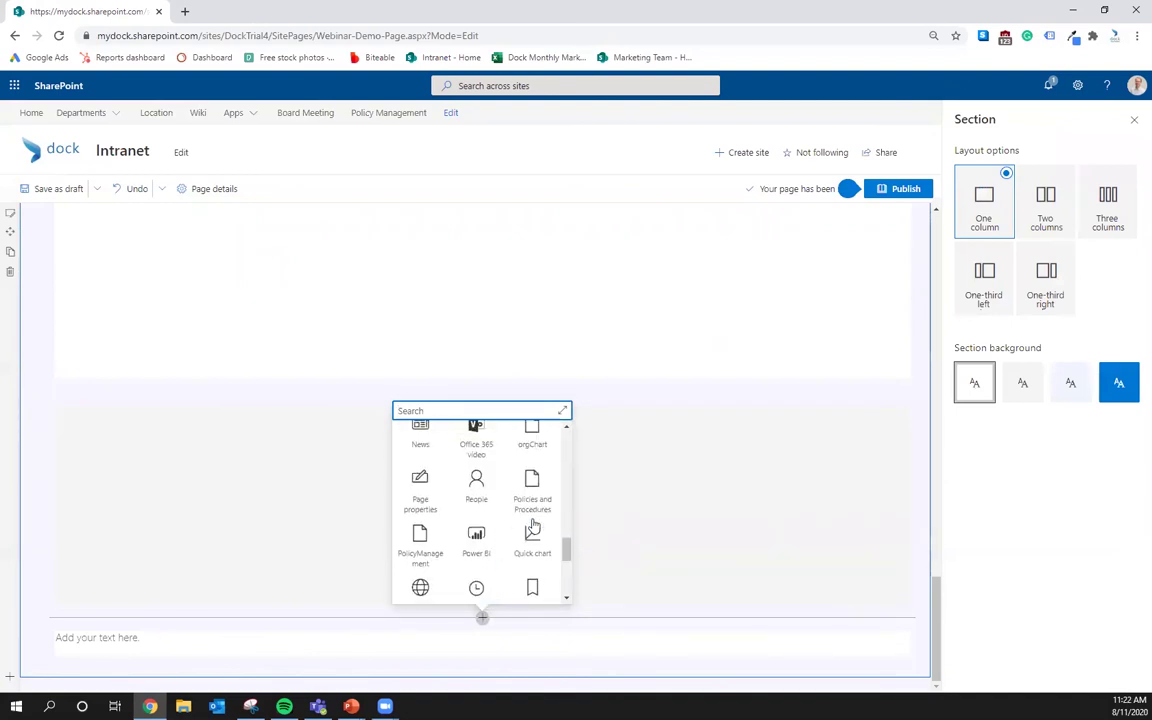
click(476, 490)
click(137, 575)
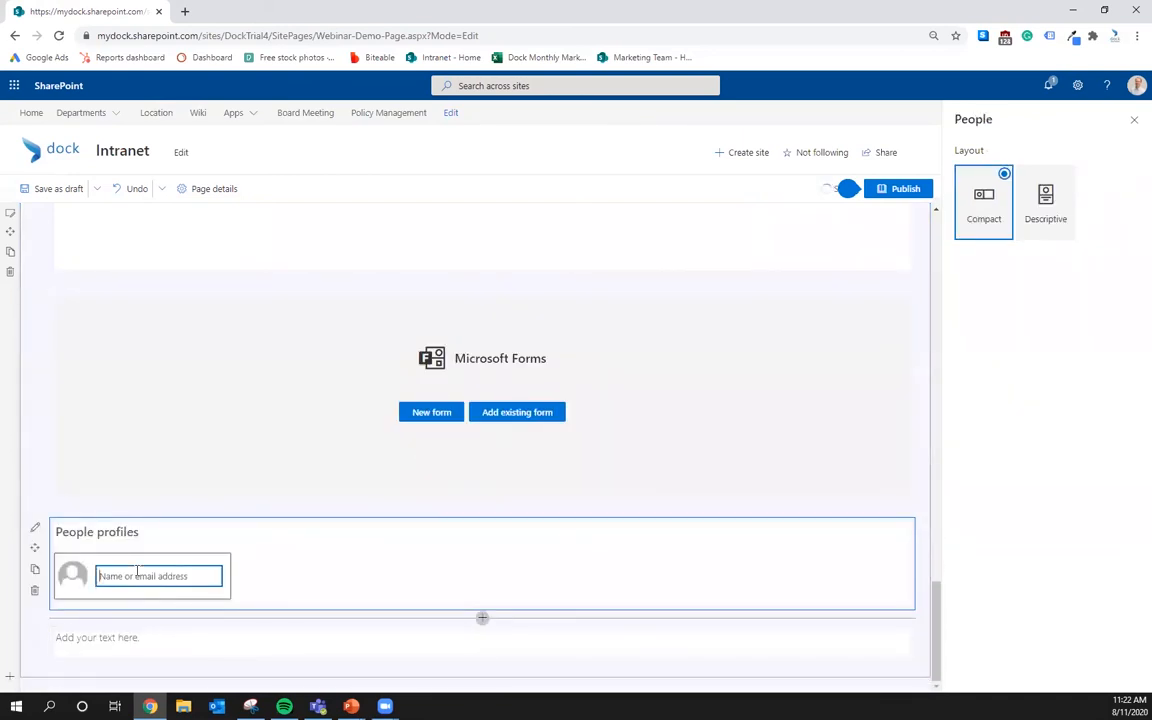
text(g)
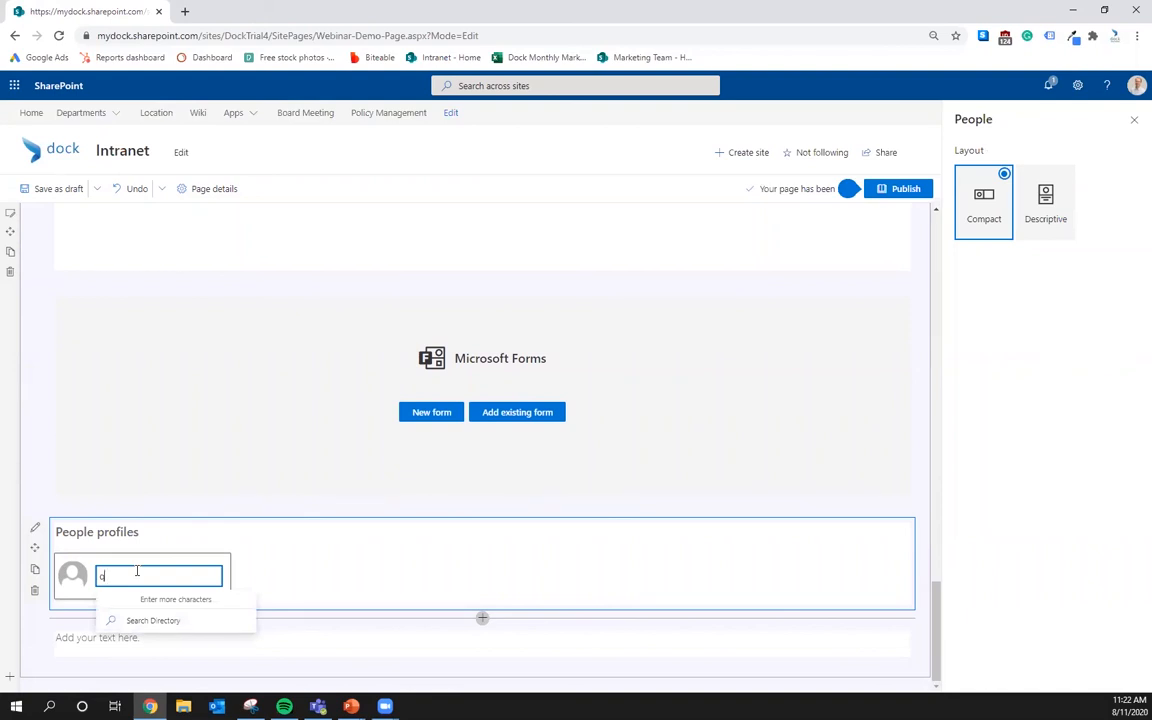
click(178, 620)
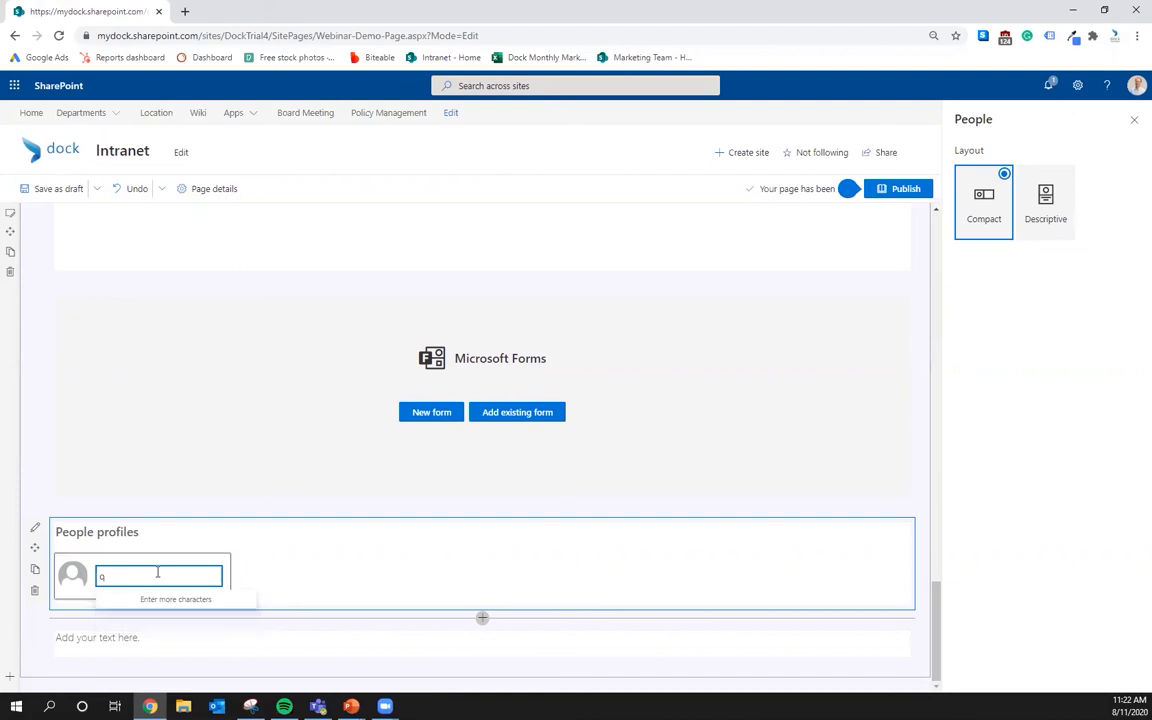
key(BackSpace)
text(Al)
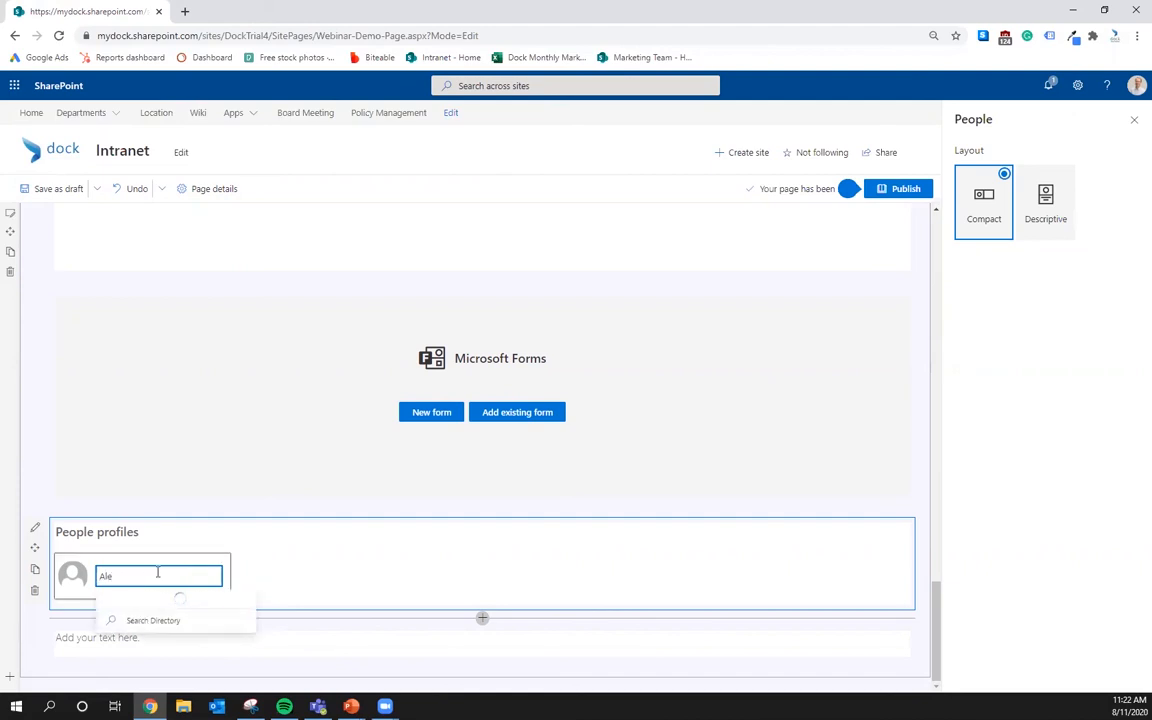
text(e)
click(175, 455)
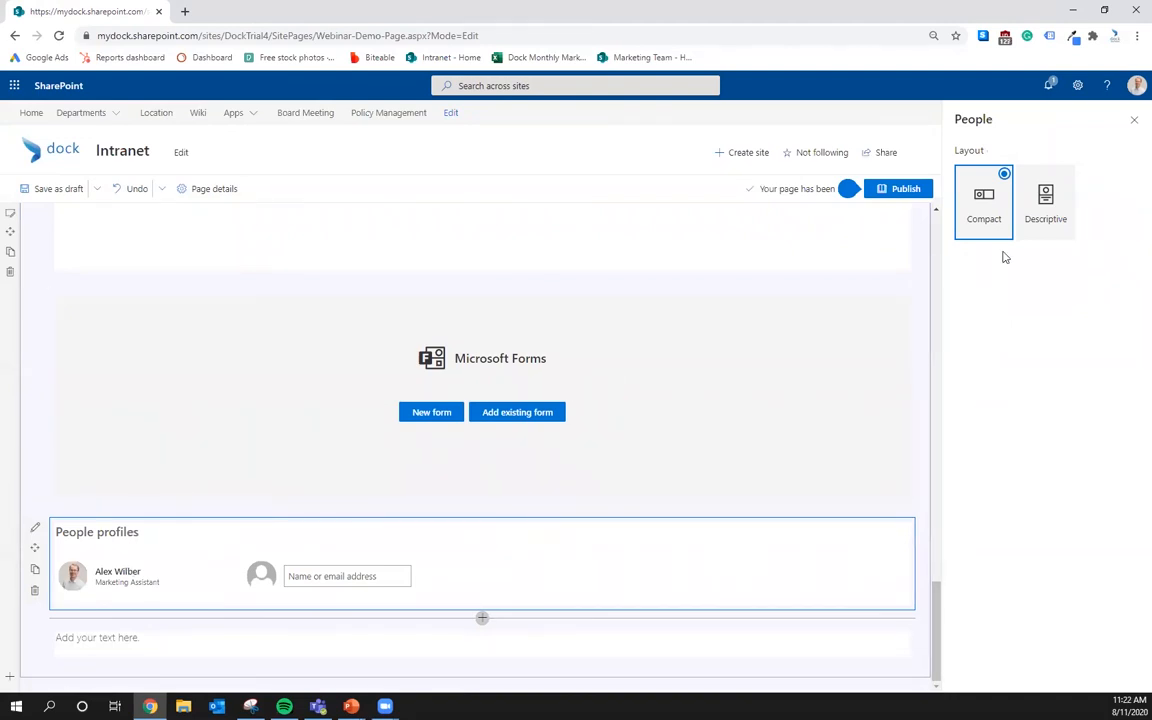
Show the profiles as Descriptive cards, cancel adding a profile link, and go to the description field.
click(1045, 203)
scroll(449, 445, down, 2)
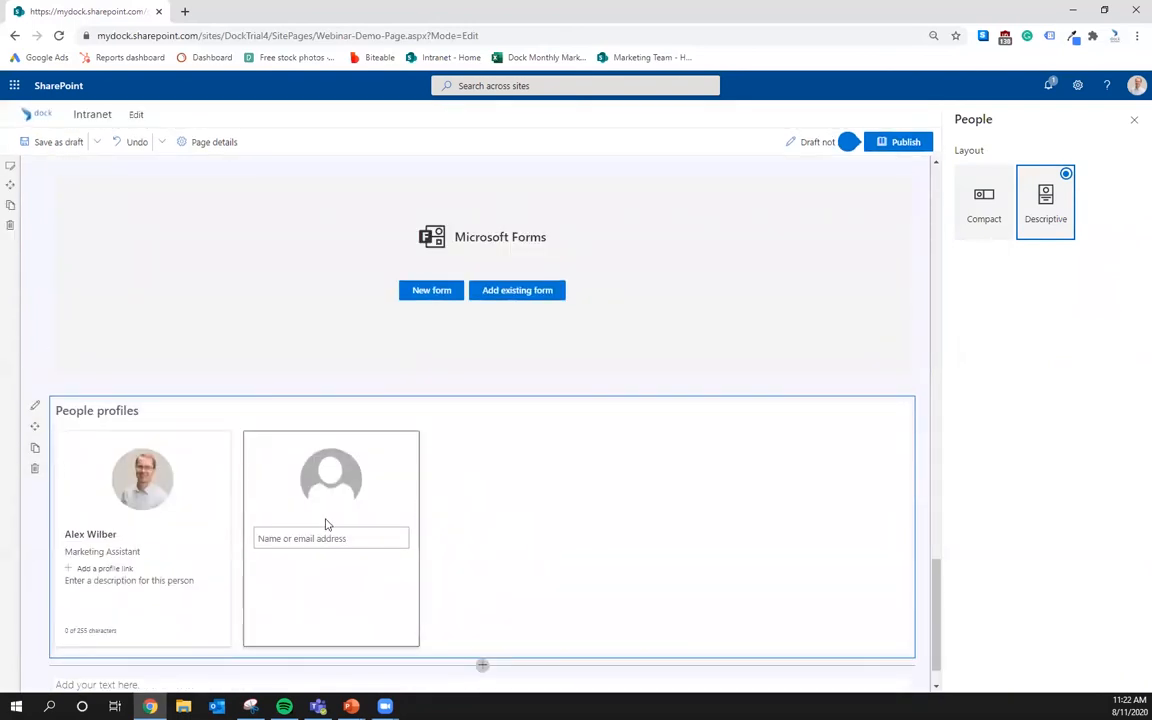
mouse_move(142, 538)
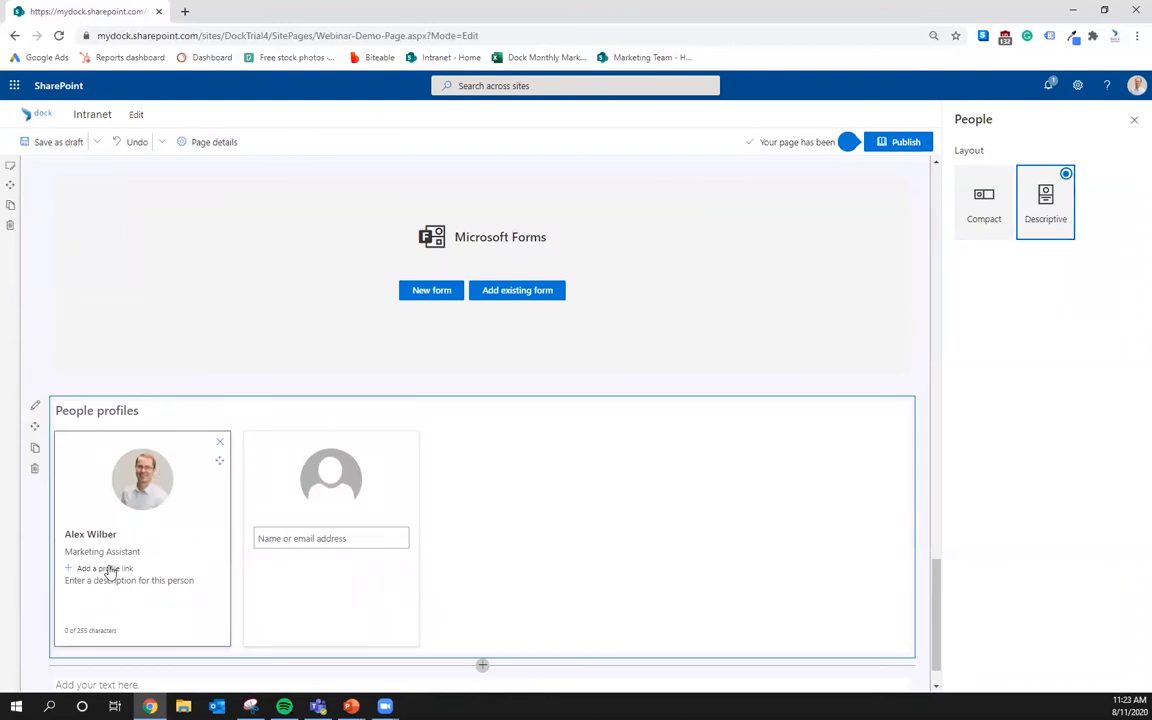
click(105, 568)
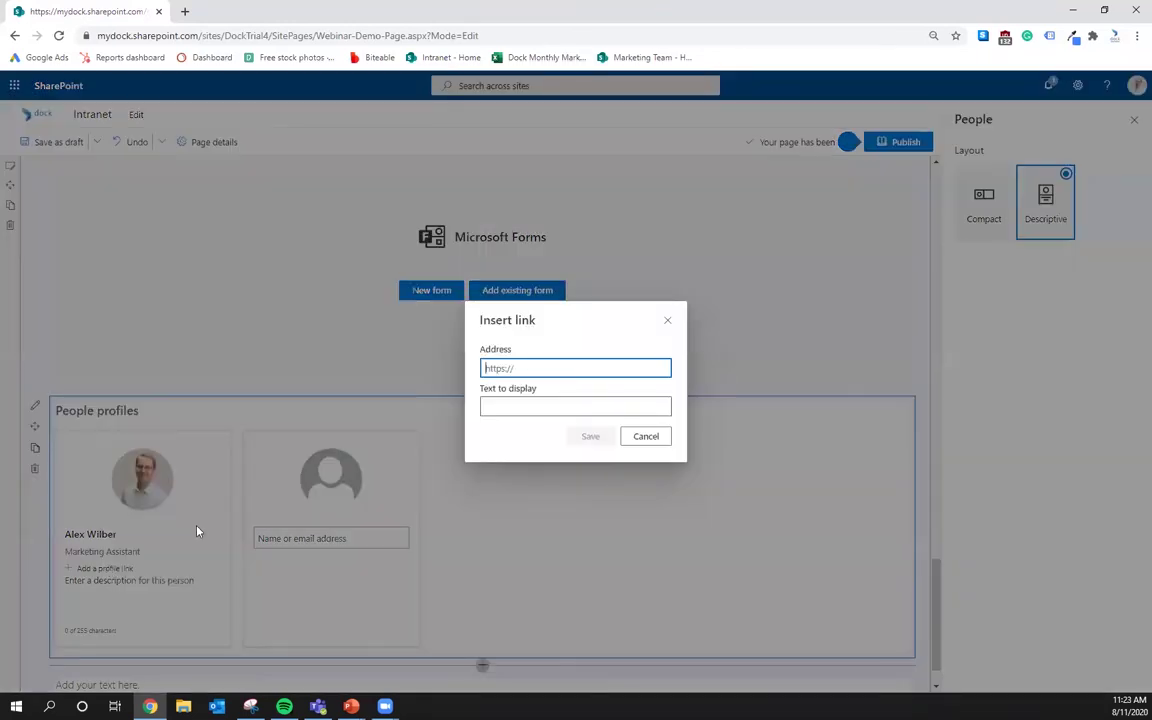
click(667, 321)
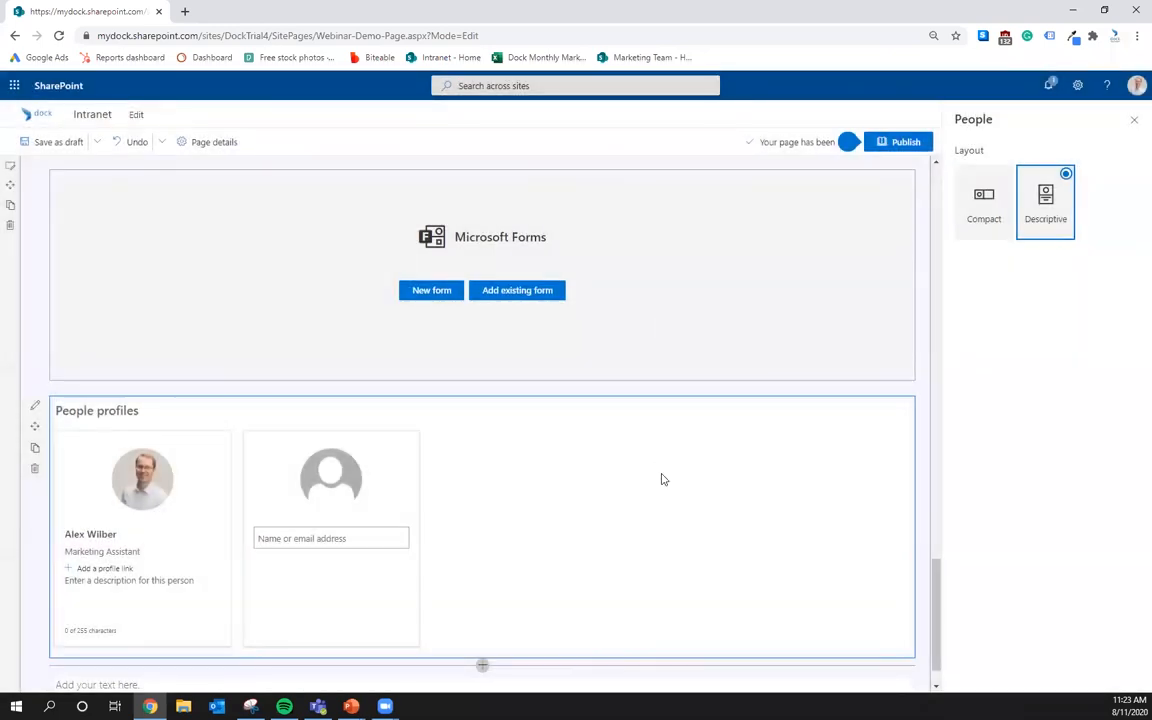
mouse_move(142, 538)
click(130, 580)
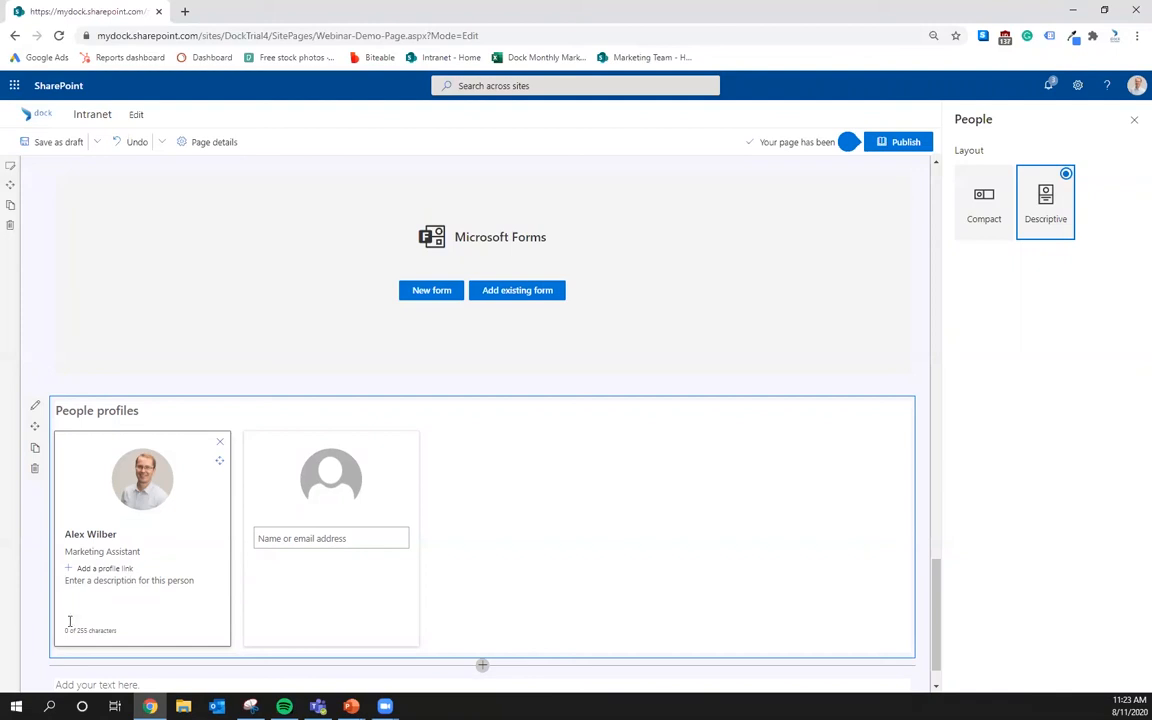
scroll(440, 540, down, 1)
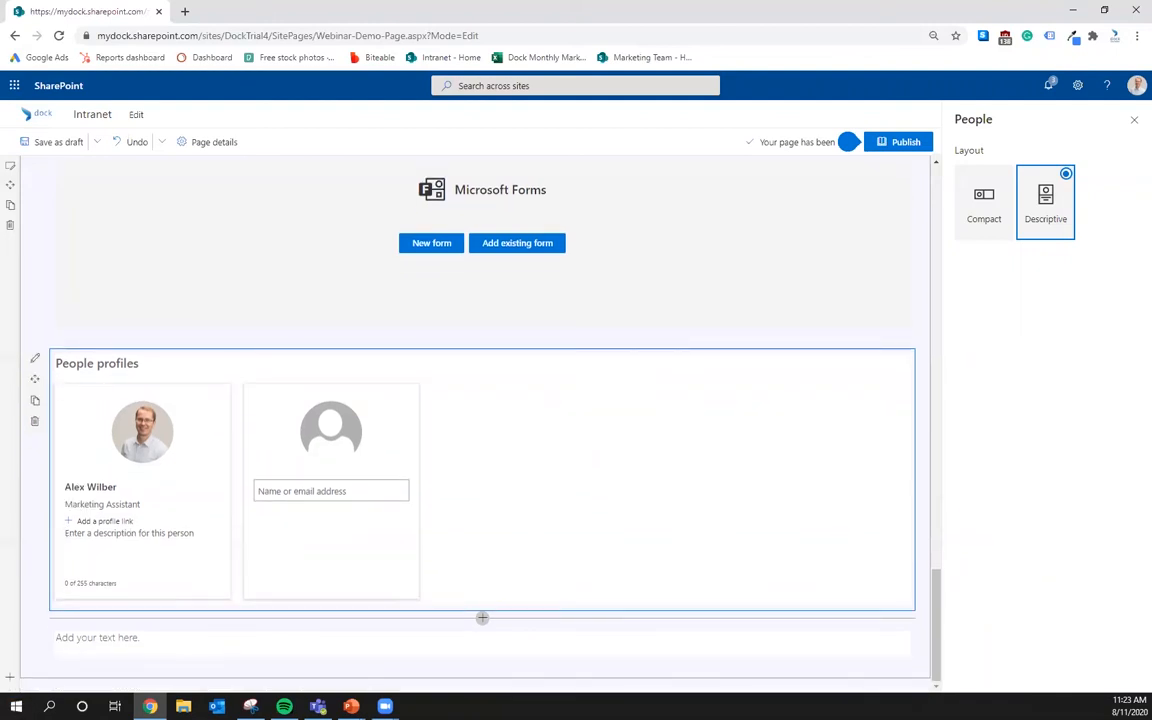
Add a Power BI web part below People profiles and review its report link and page name settings.
click(522, 489)
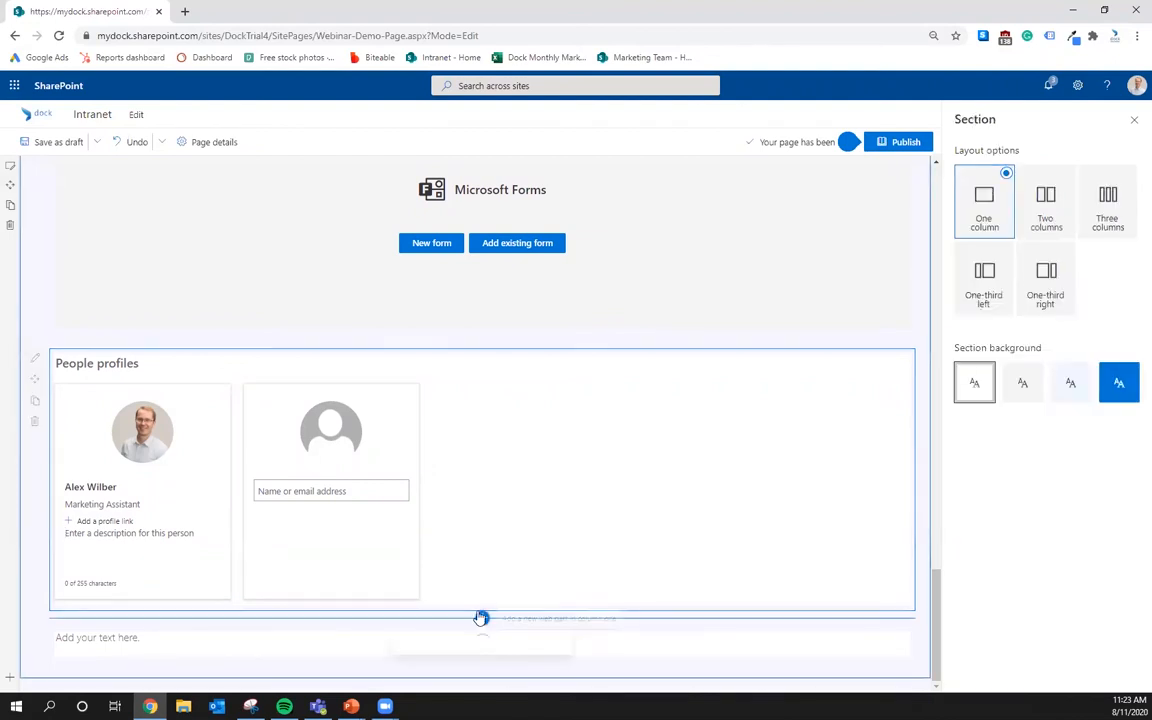
click(481, 617)
scroll(529, 530, down, 5)
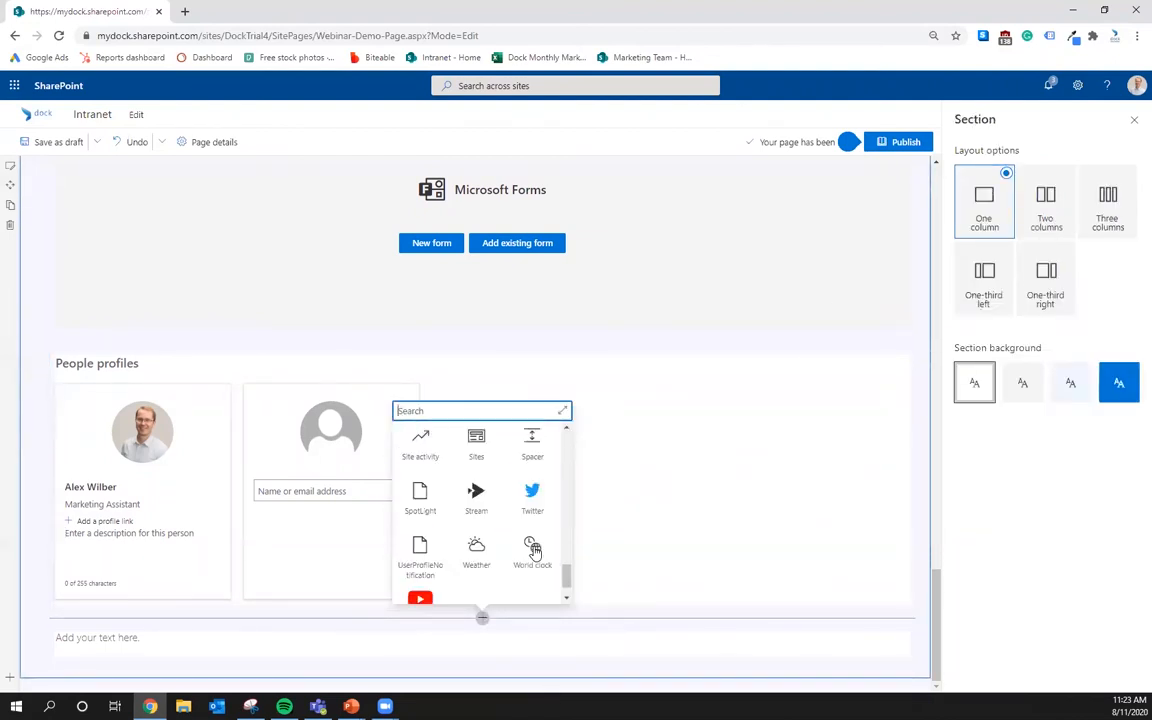
scroll(532, 535, down, 5)
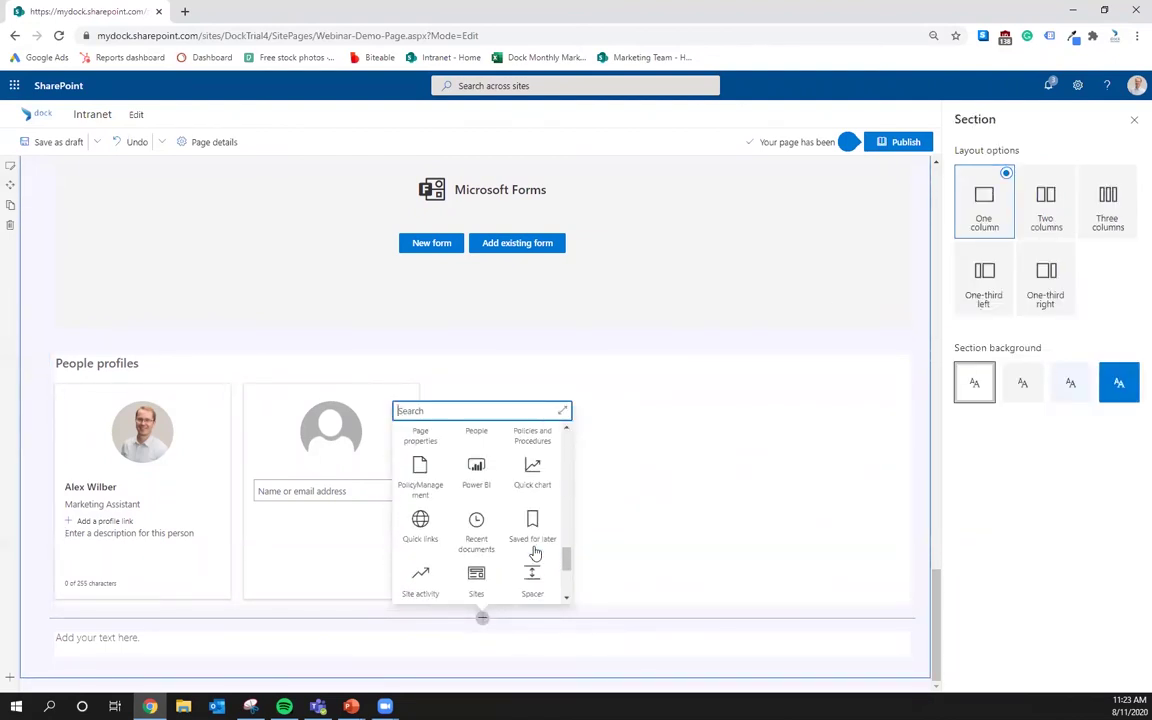
click(476, 473)
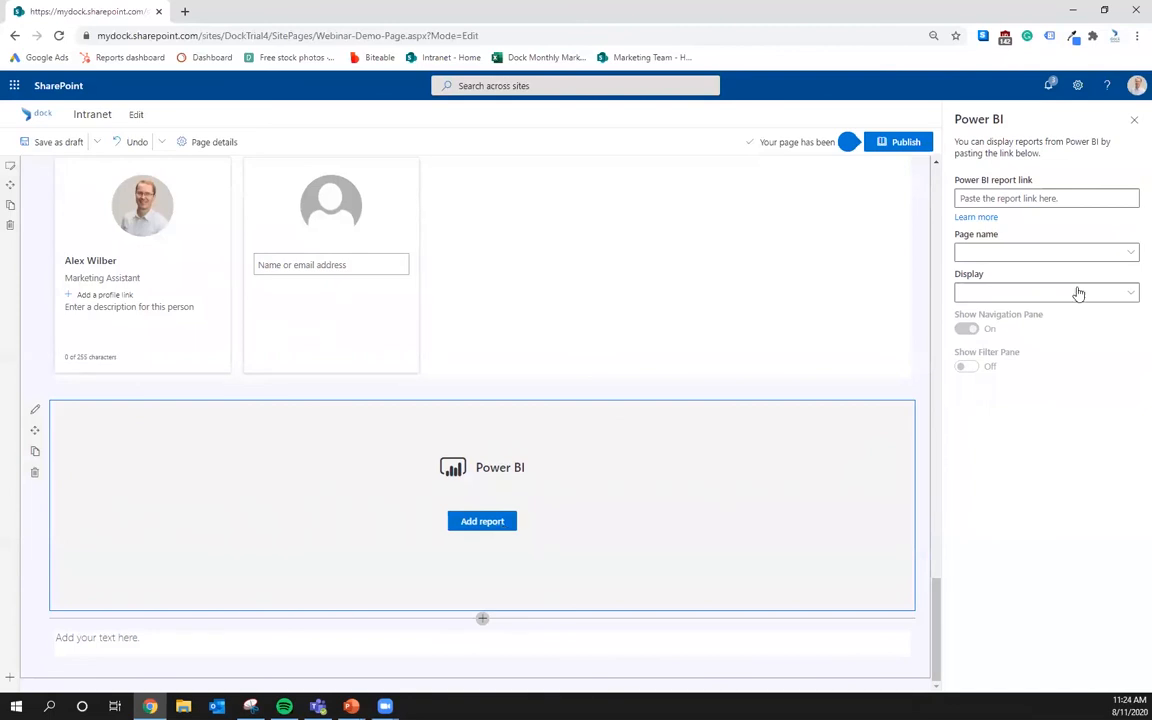
click(1022, 197)
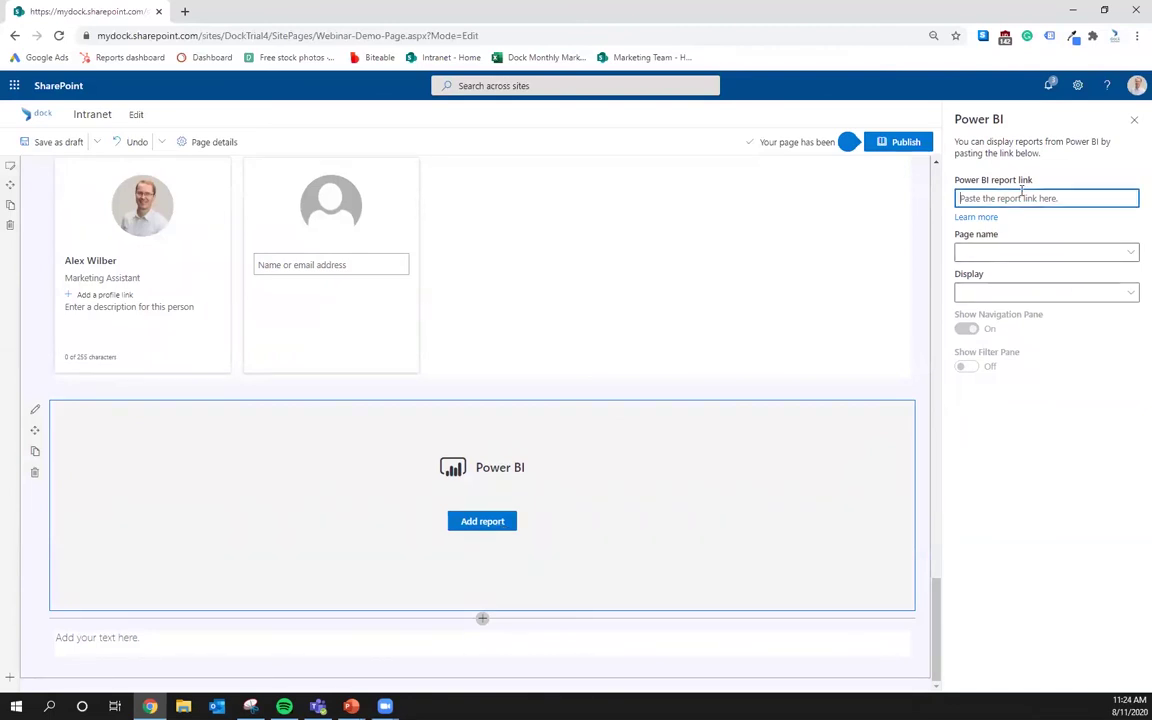
click(1025, 252)
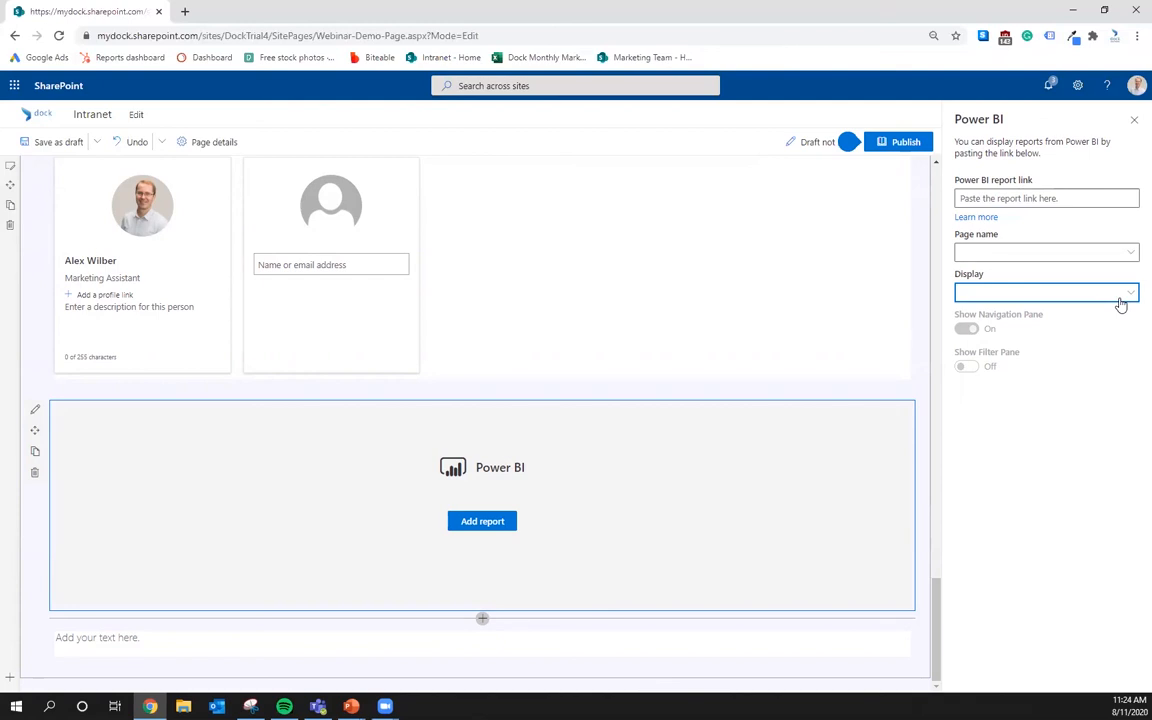
click(866, 329)
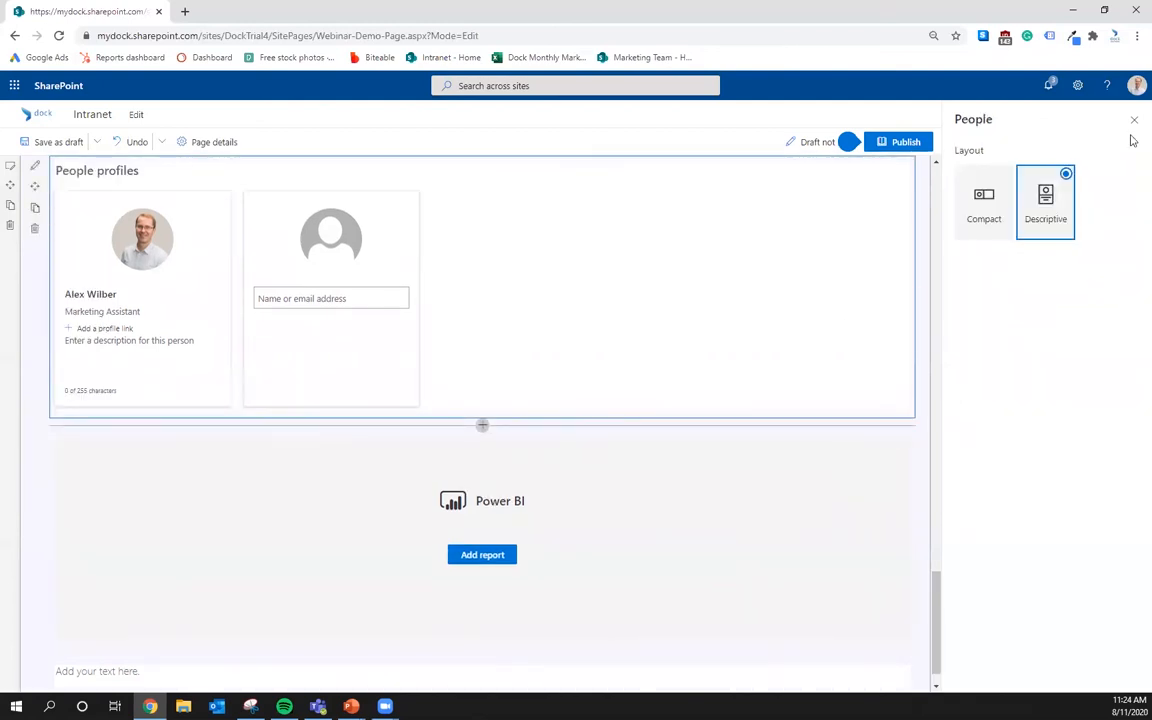
click(702, 594)
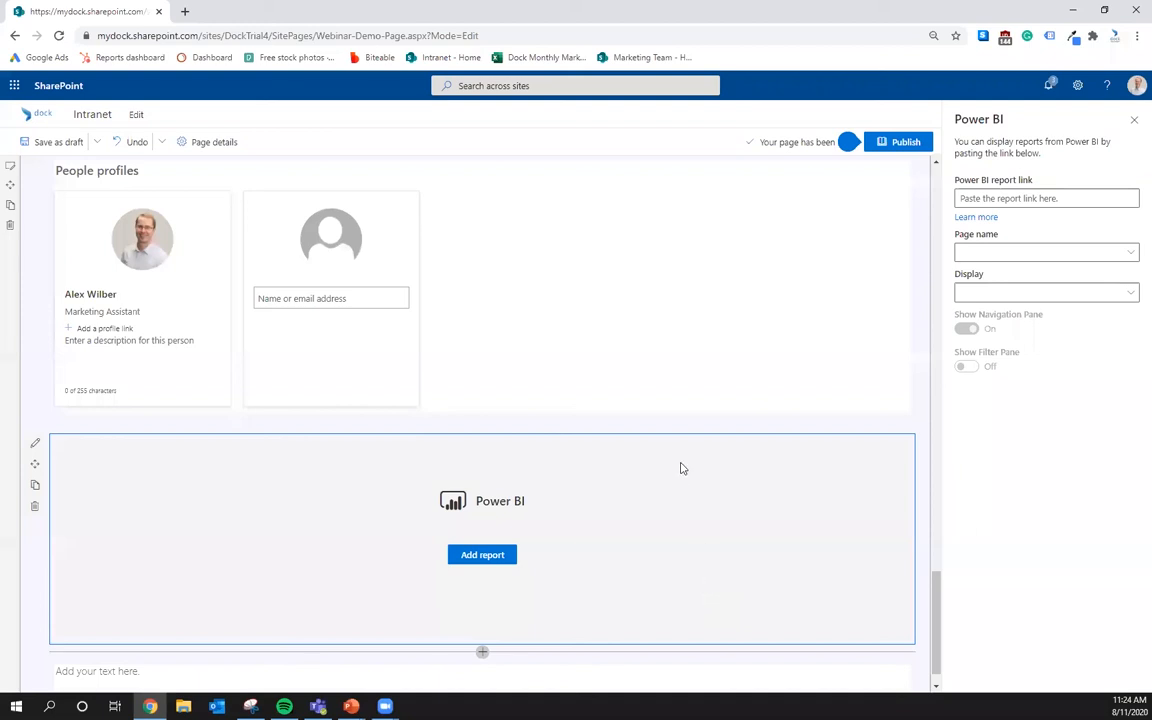
scroll(682, 468, down, 1)
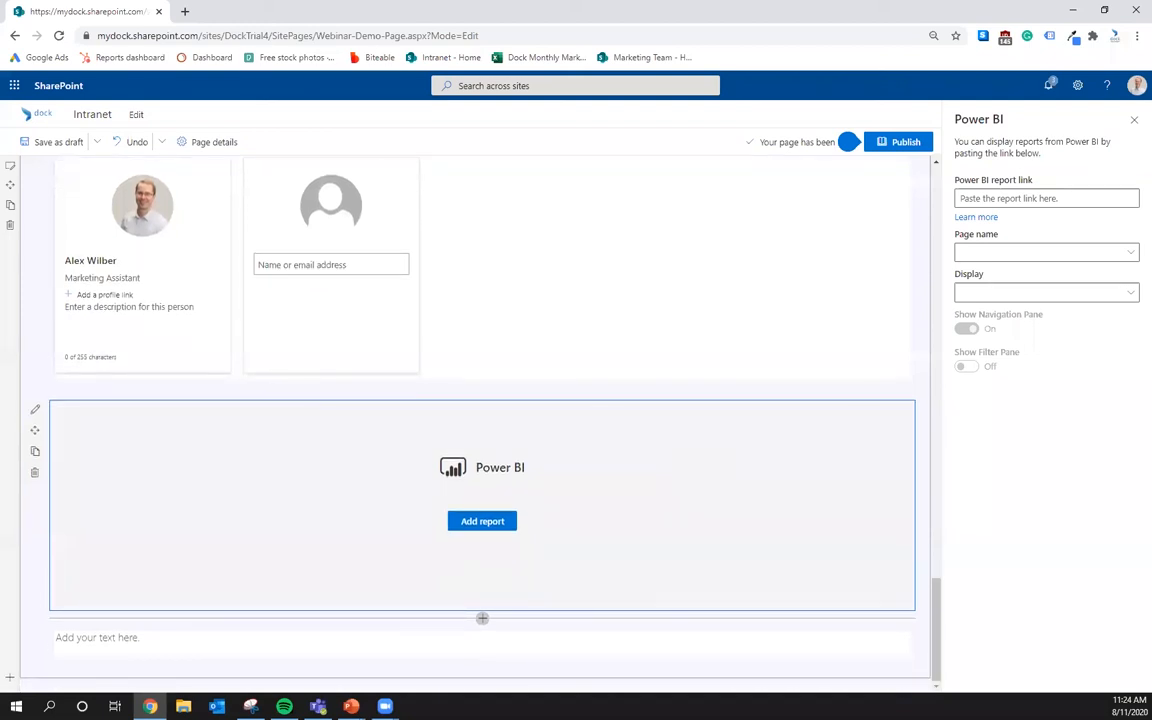